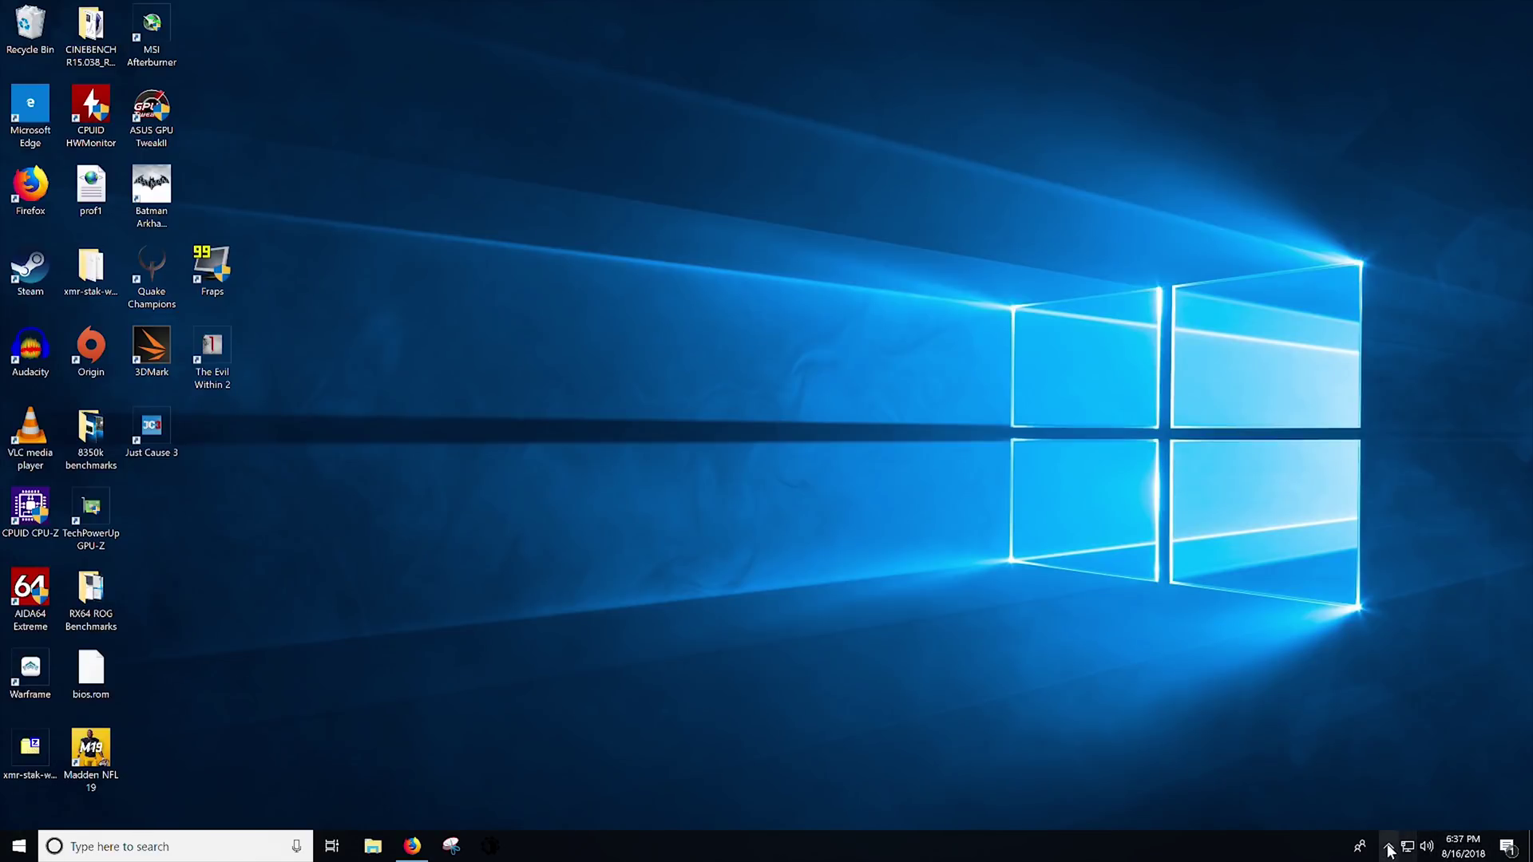
- Show the hidden notification-area icons in the taskbar
left_click(1388, 857)
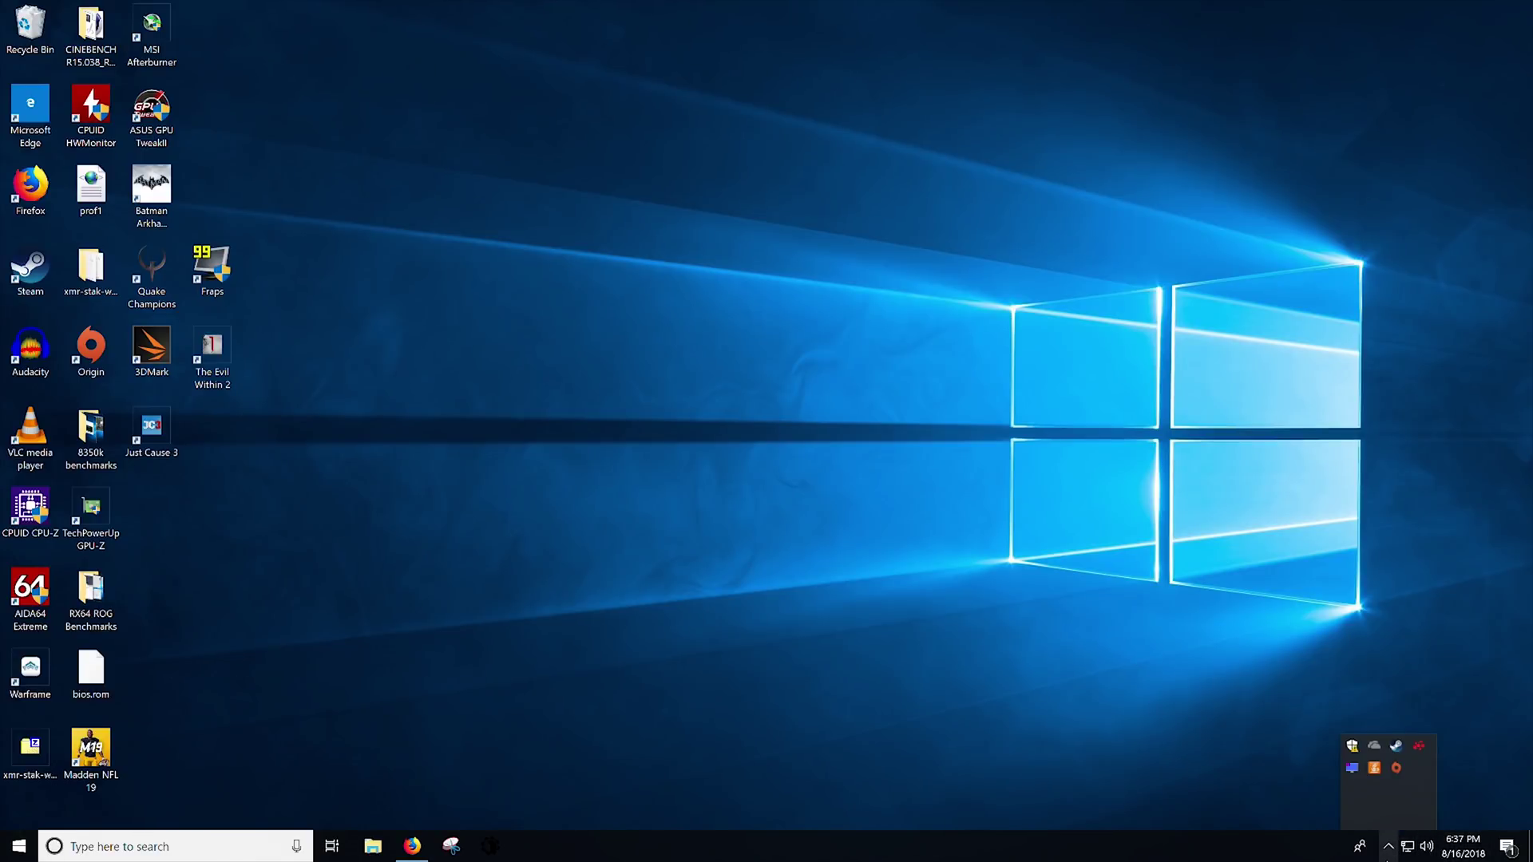
- Launch MSI Afterburner and review its hardware Monitoring settings, then confirm with OK
left_click(72, 853)
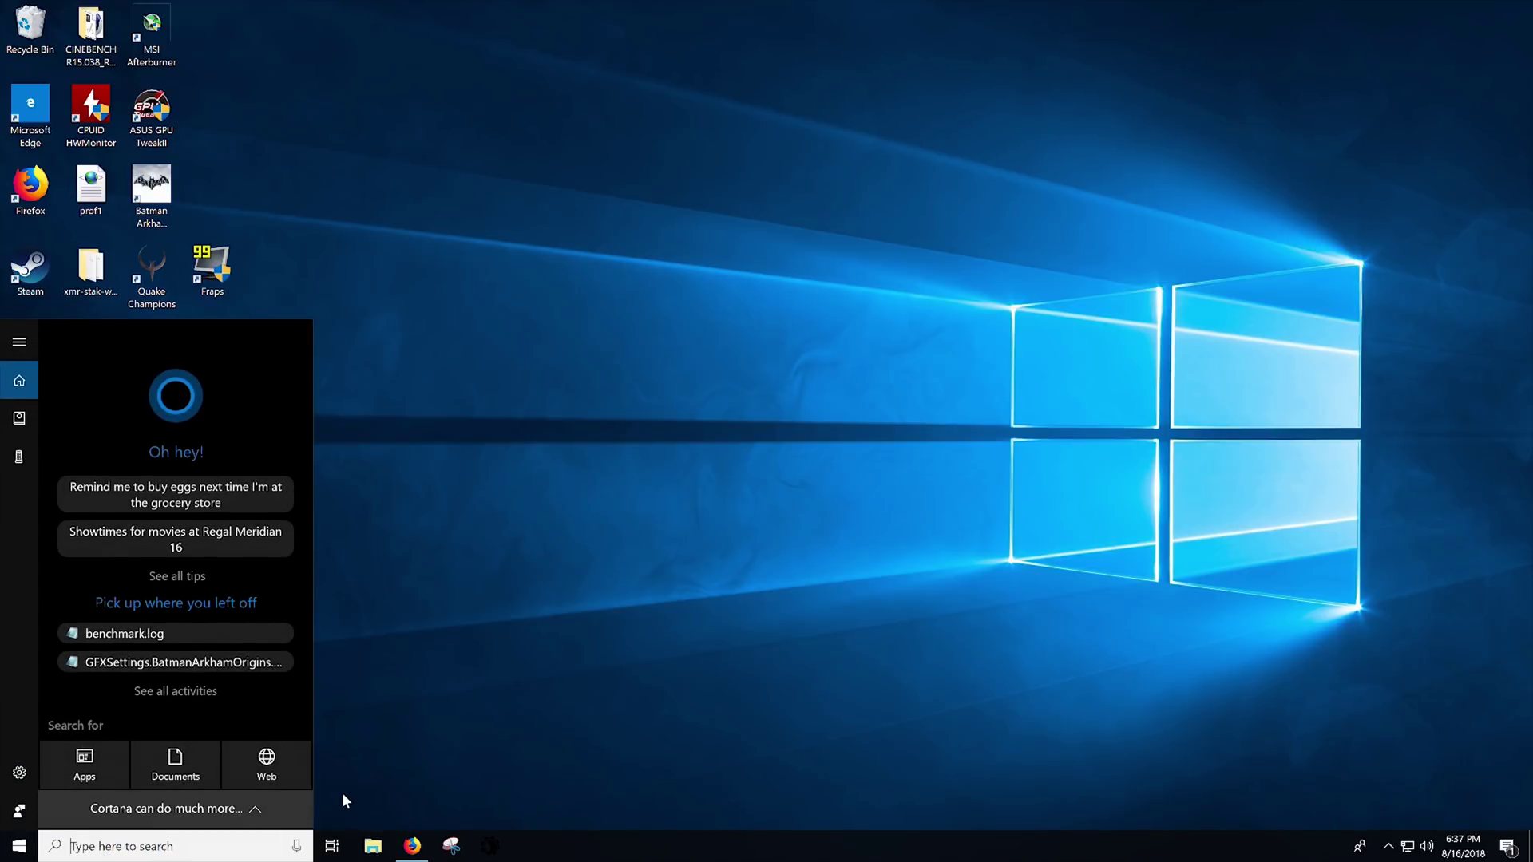
type("msi afterburner")
key("Return")
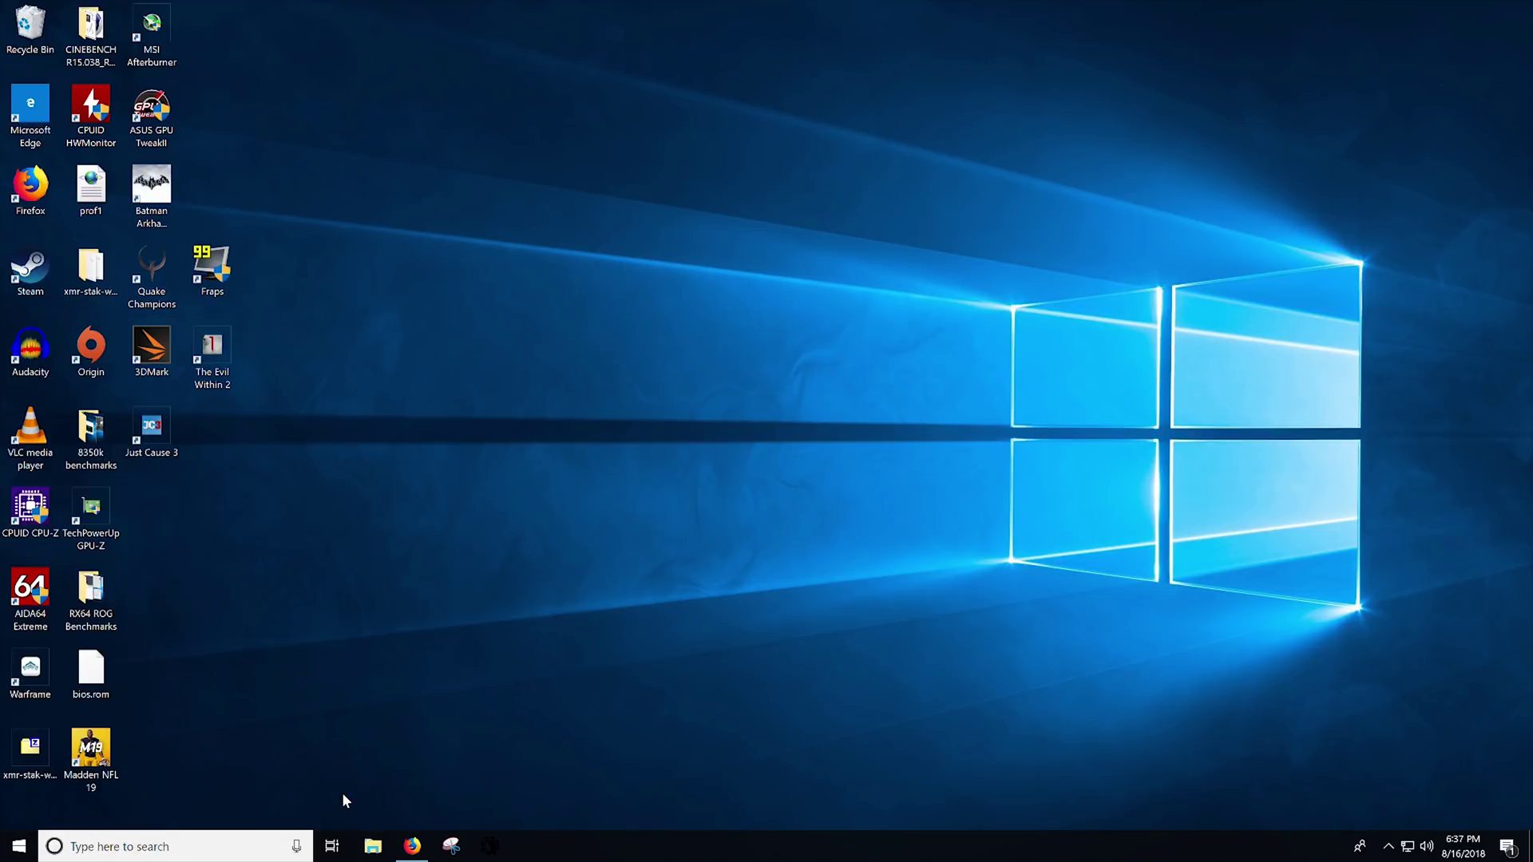
left_click(805, 434)
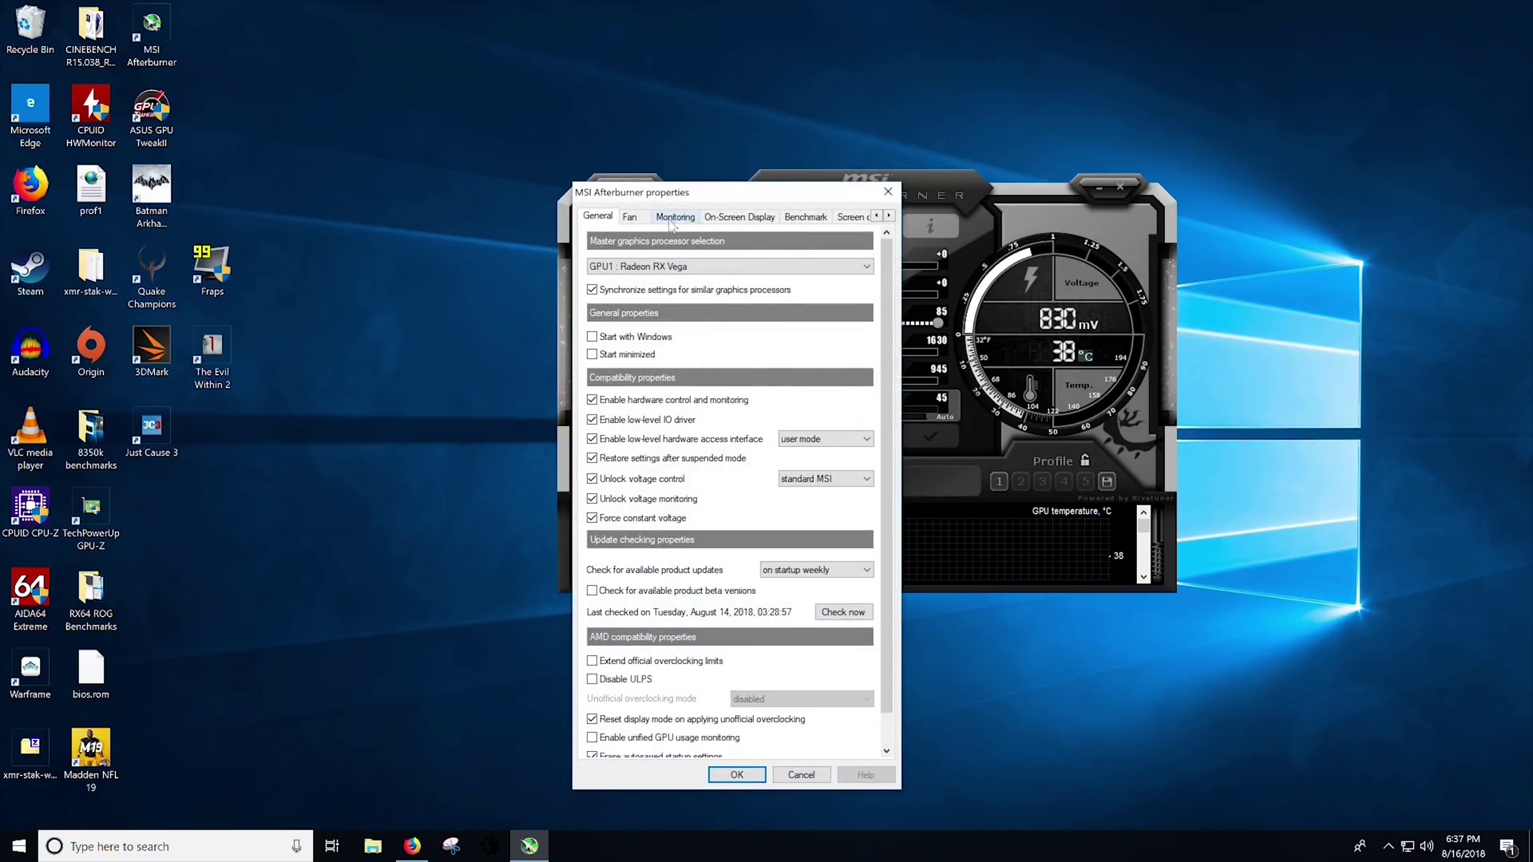
left_click(673, 218)
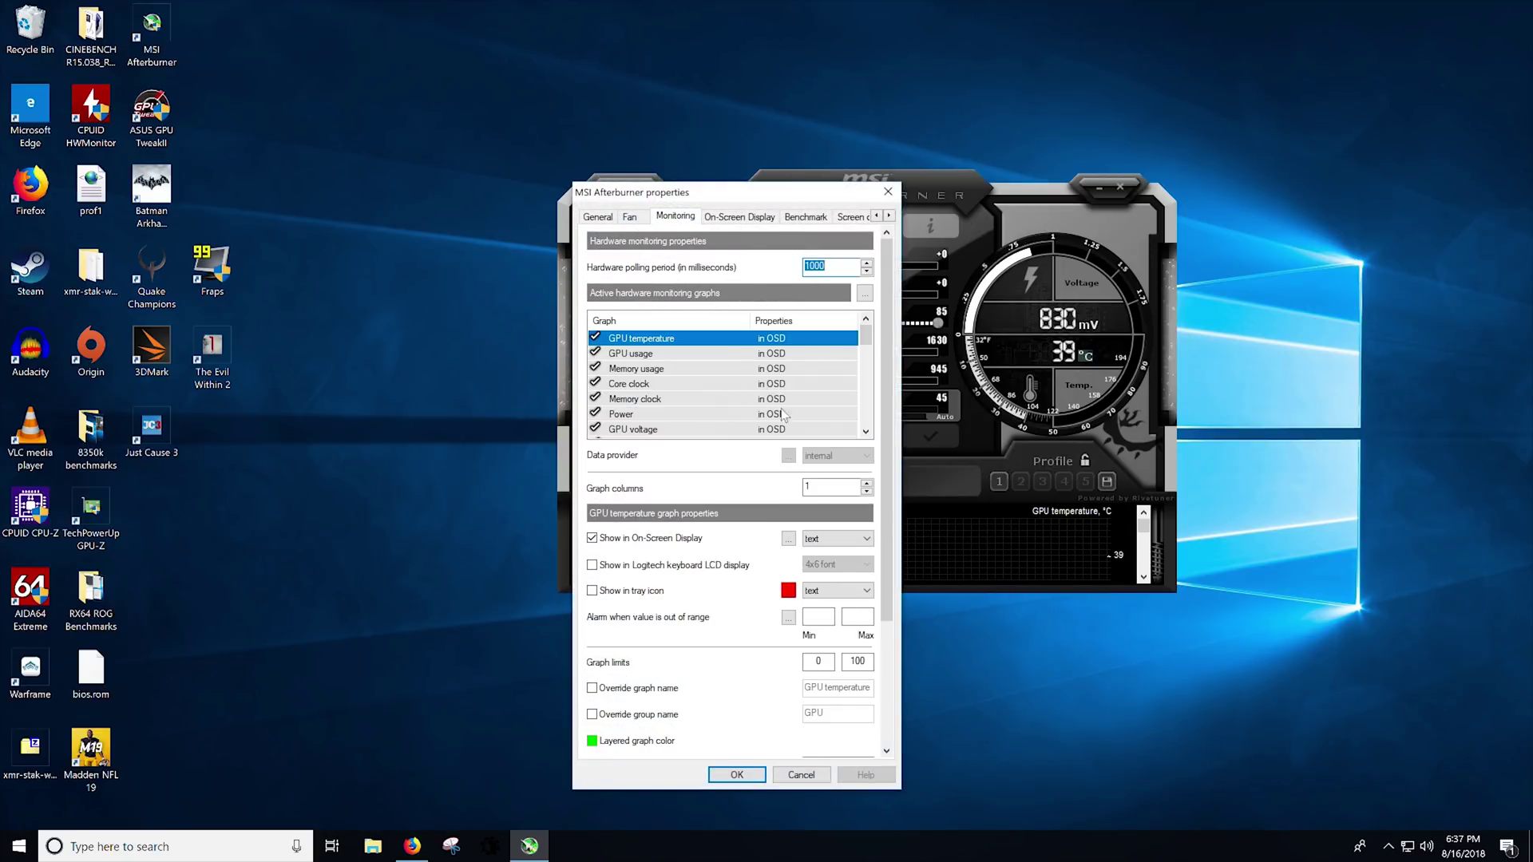
scroll(673, 371, "down", 1)
scroll(673, 371, "down", 3)
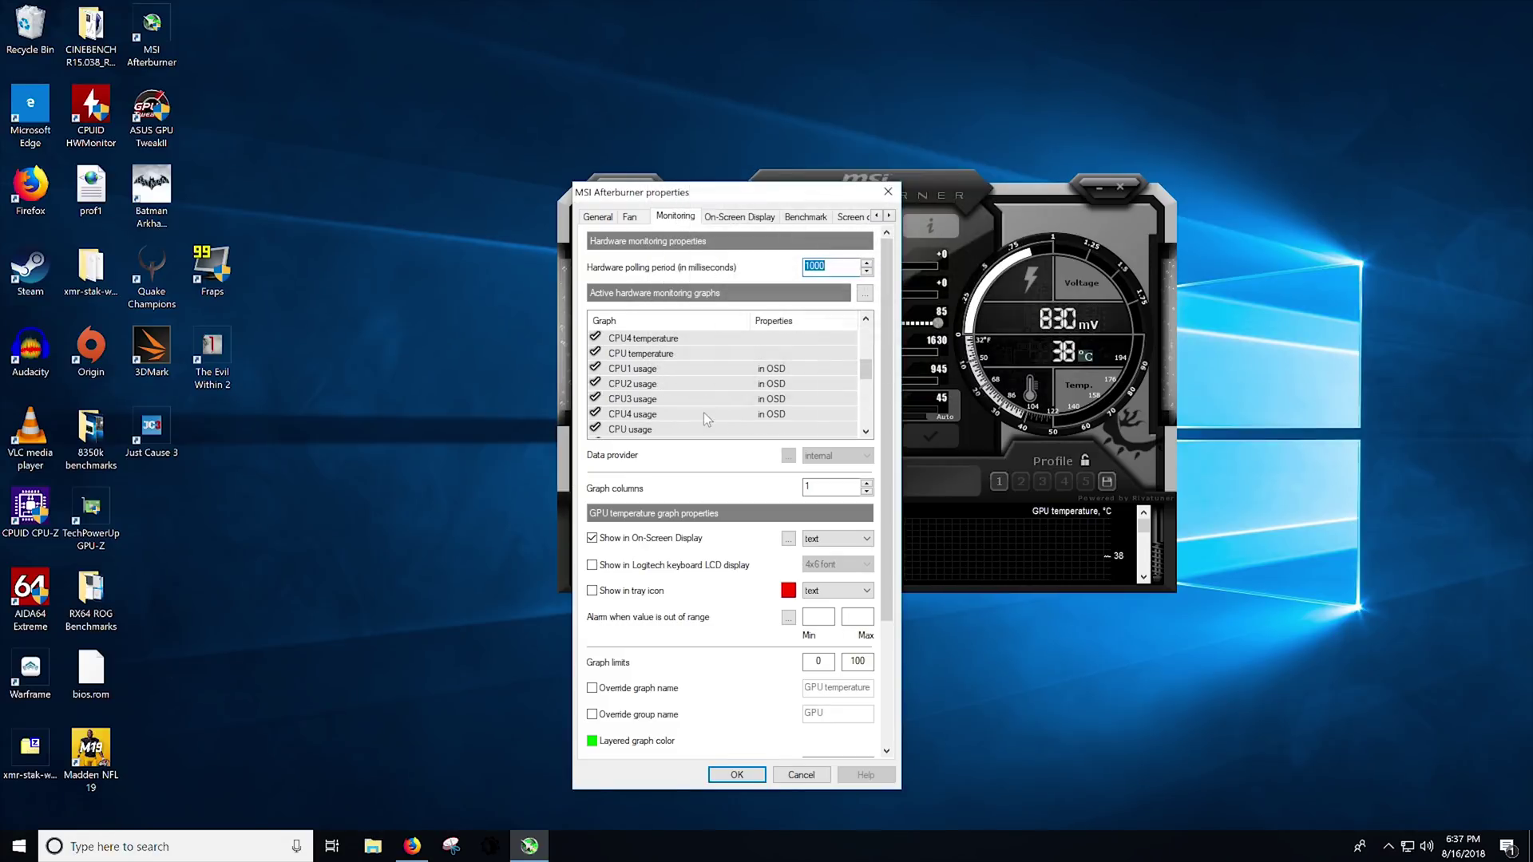
scroll(700, 400, "down", 1)
scroll(763, 370, "up", 1)
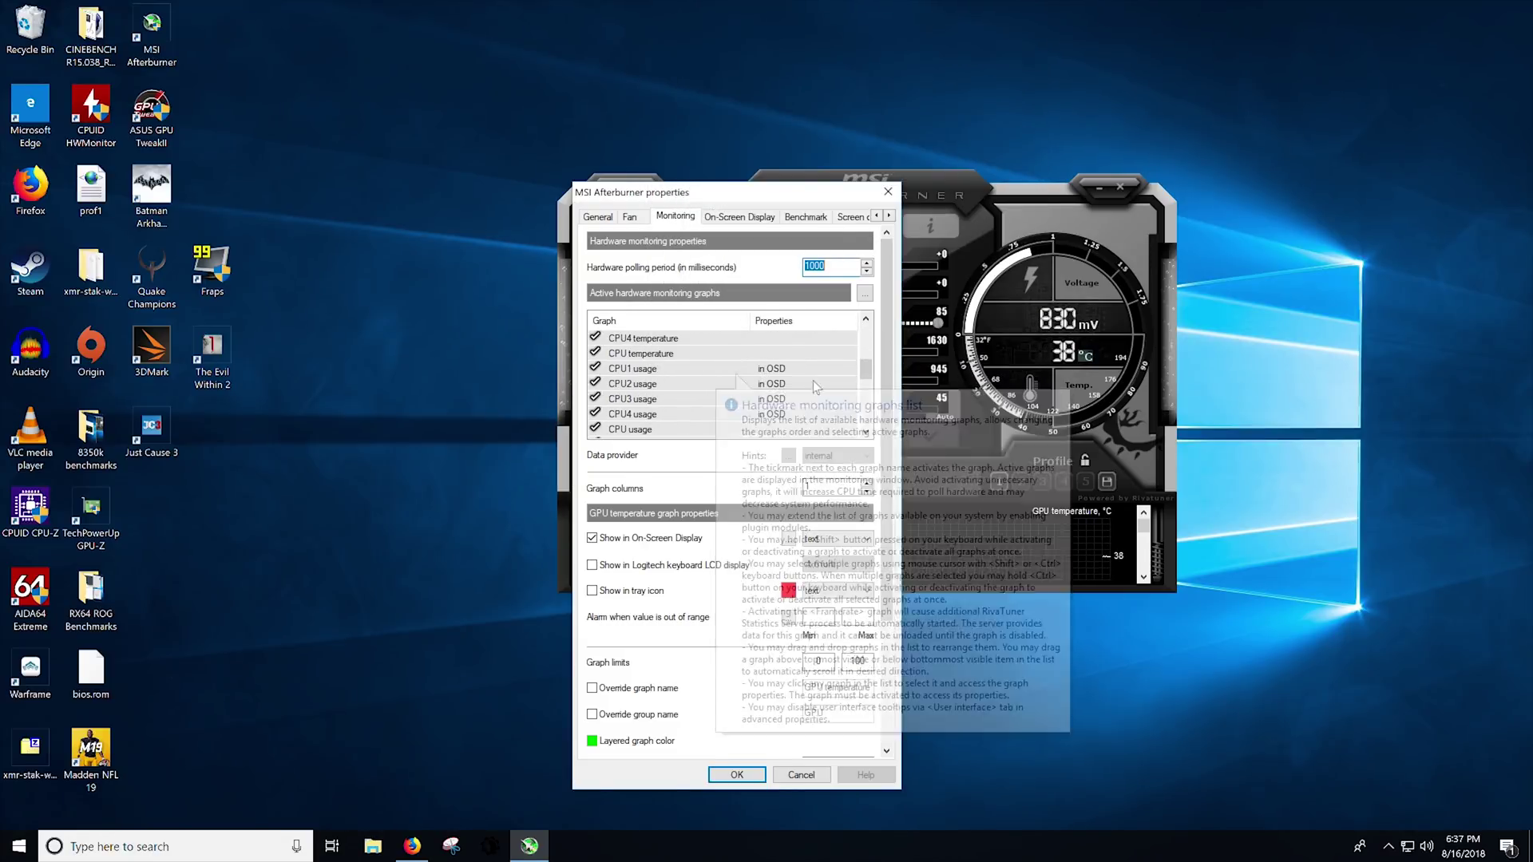
left_click(736, 781)
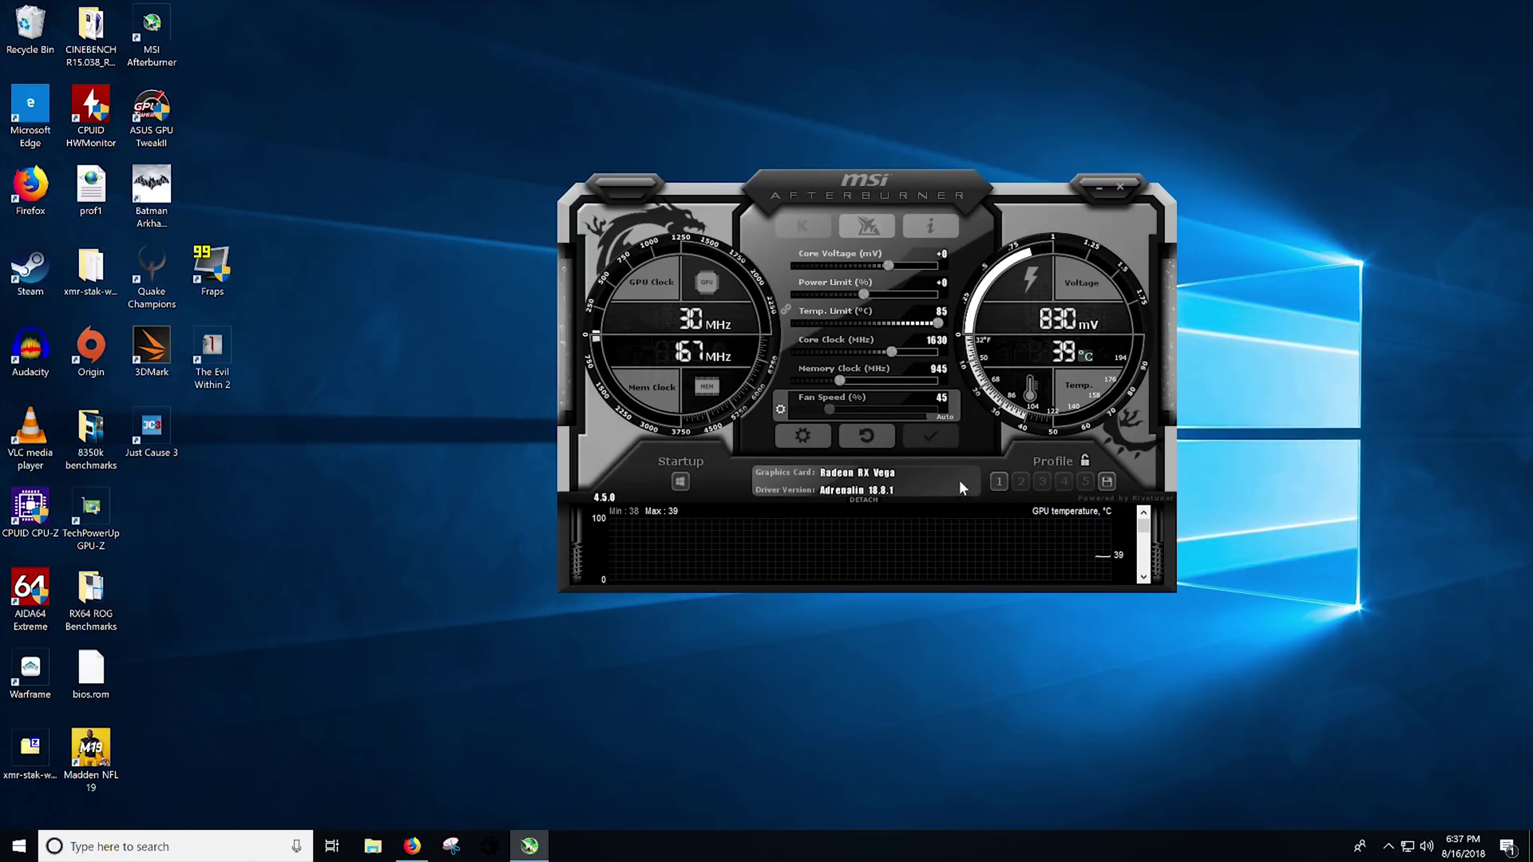
- Set fan speed back to Auto, reset overclock to defaults, and minimize Afterburner to the tray
left_click(874, 435)
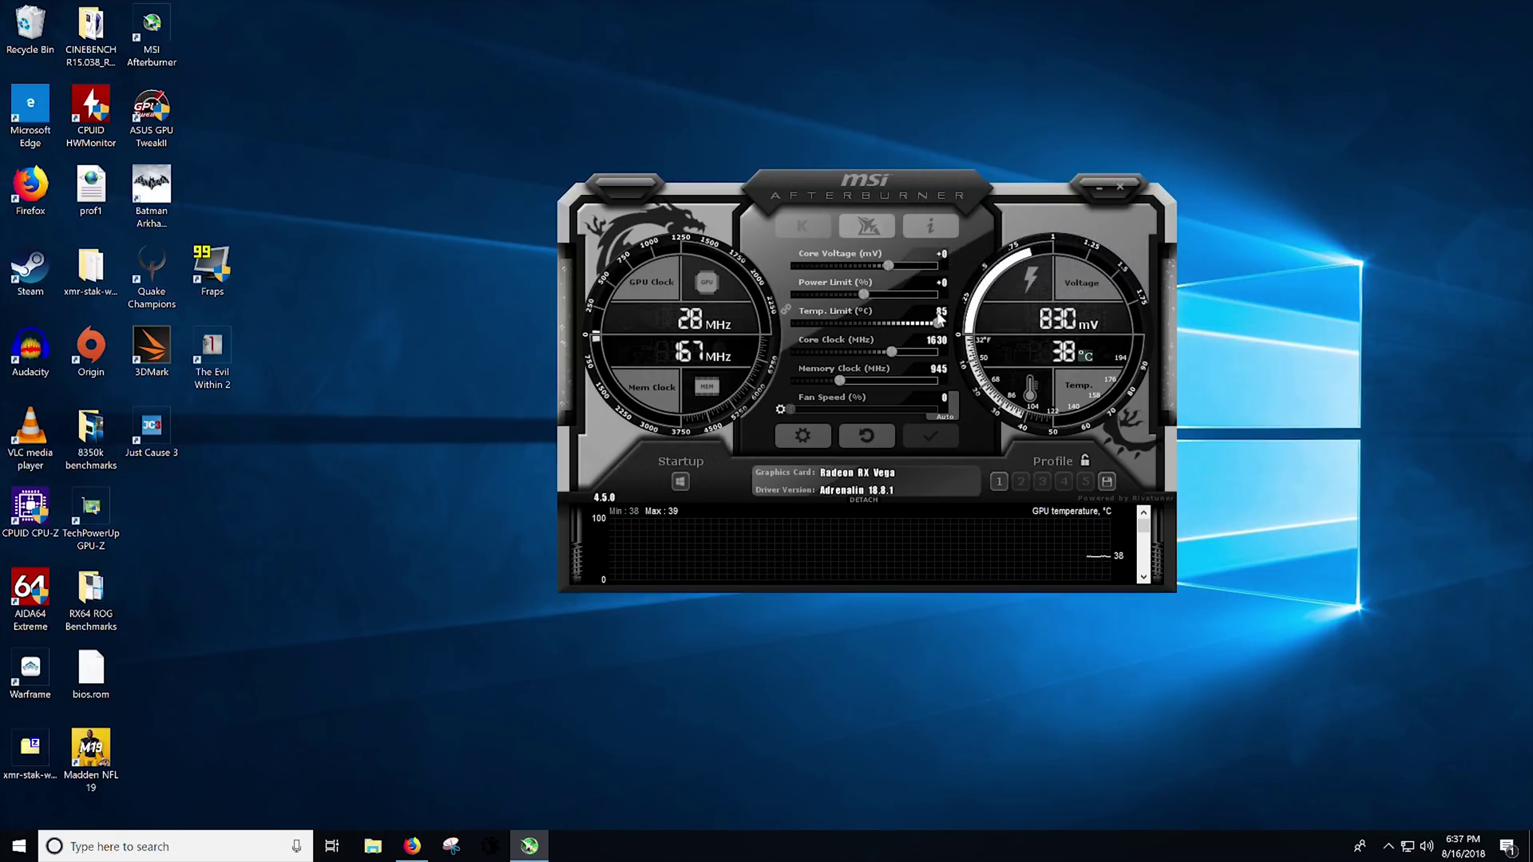
left_click(855, 440)
left_click(1096, 189)
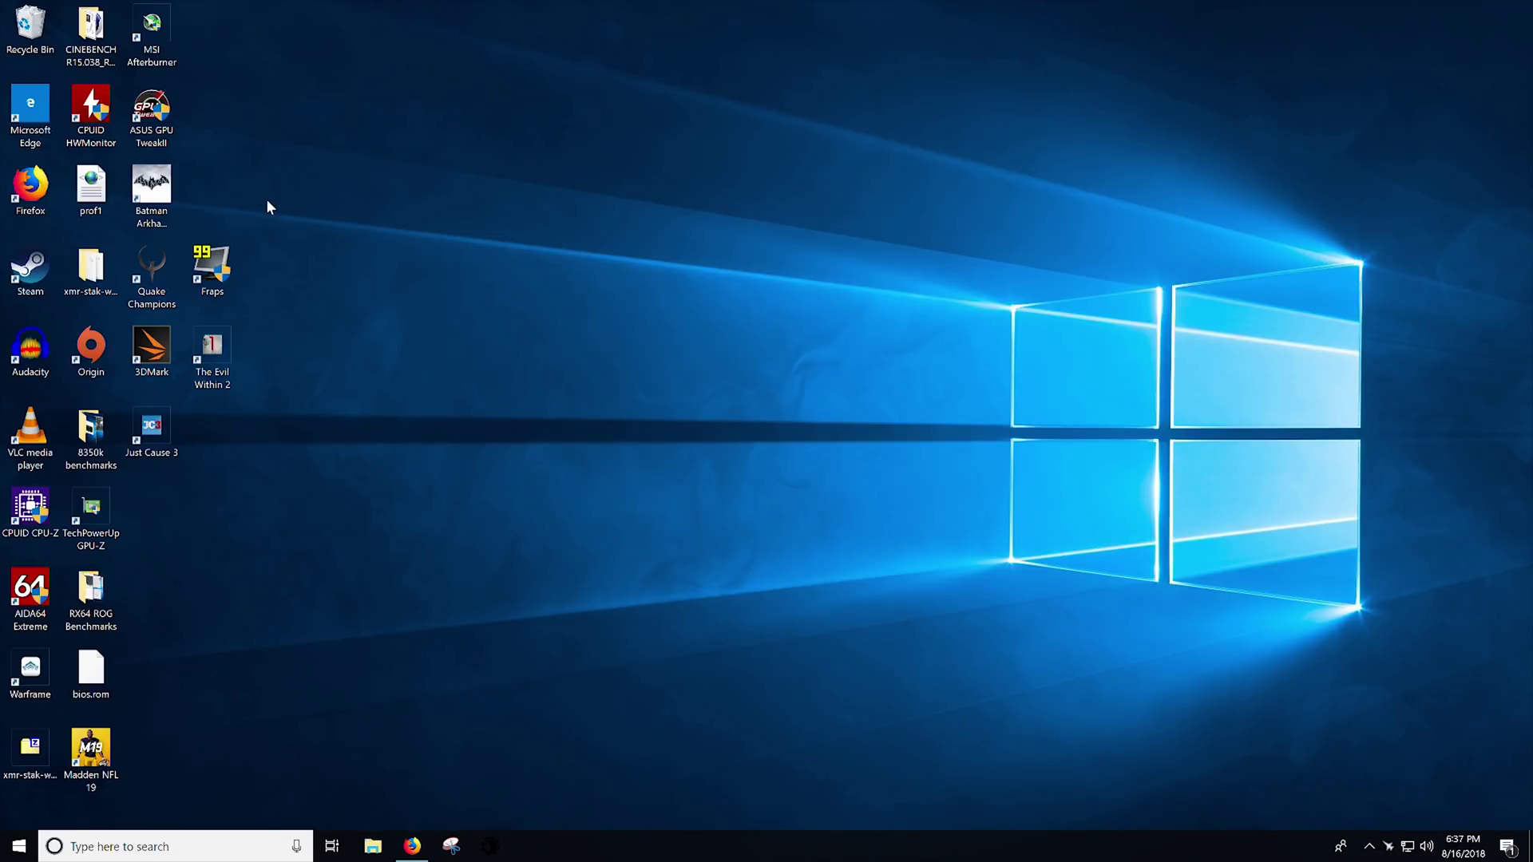
- Launch 3DMark and run the Fire Strike benchmark from the Benchmarks list
double_click(152, 351)
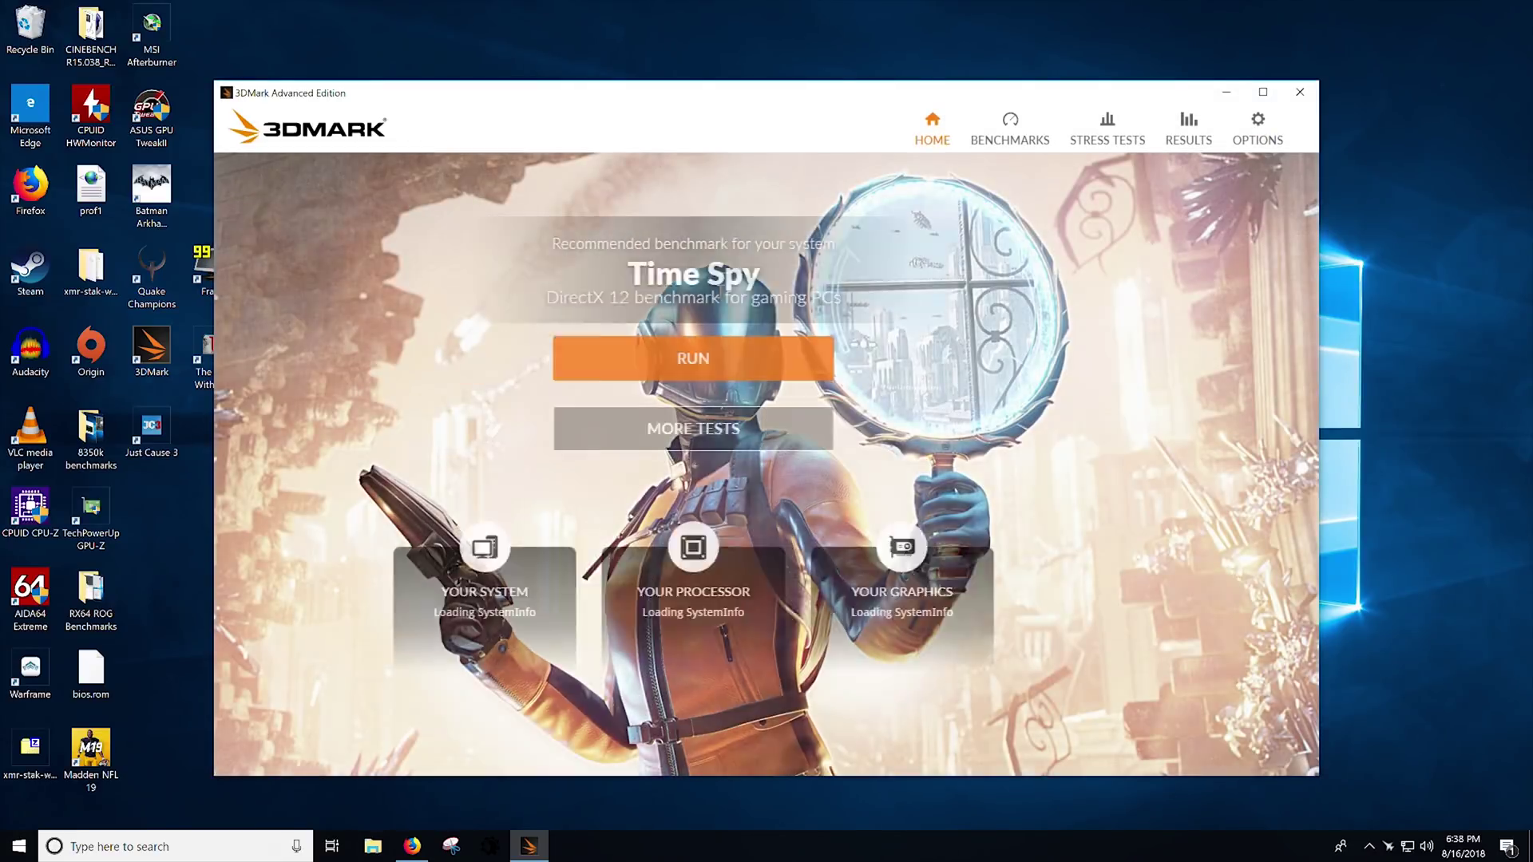
left_click(994, 145)
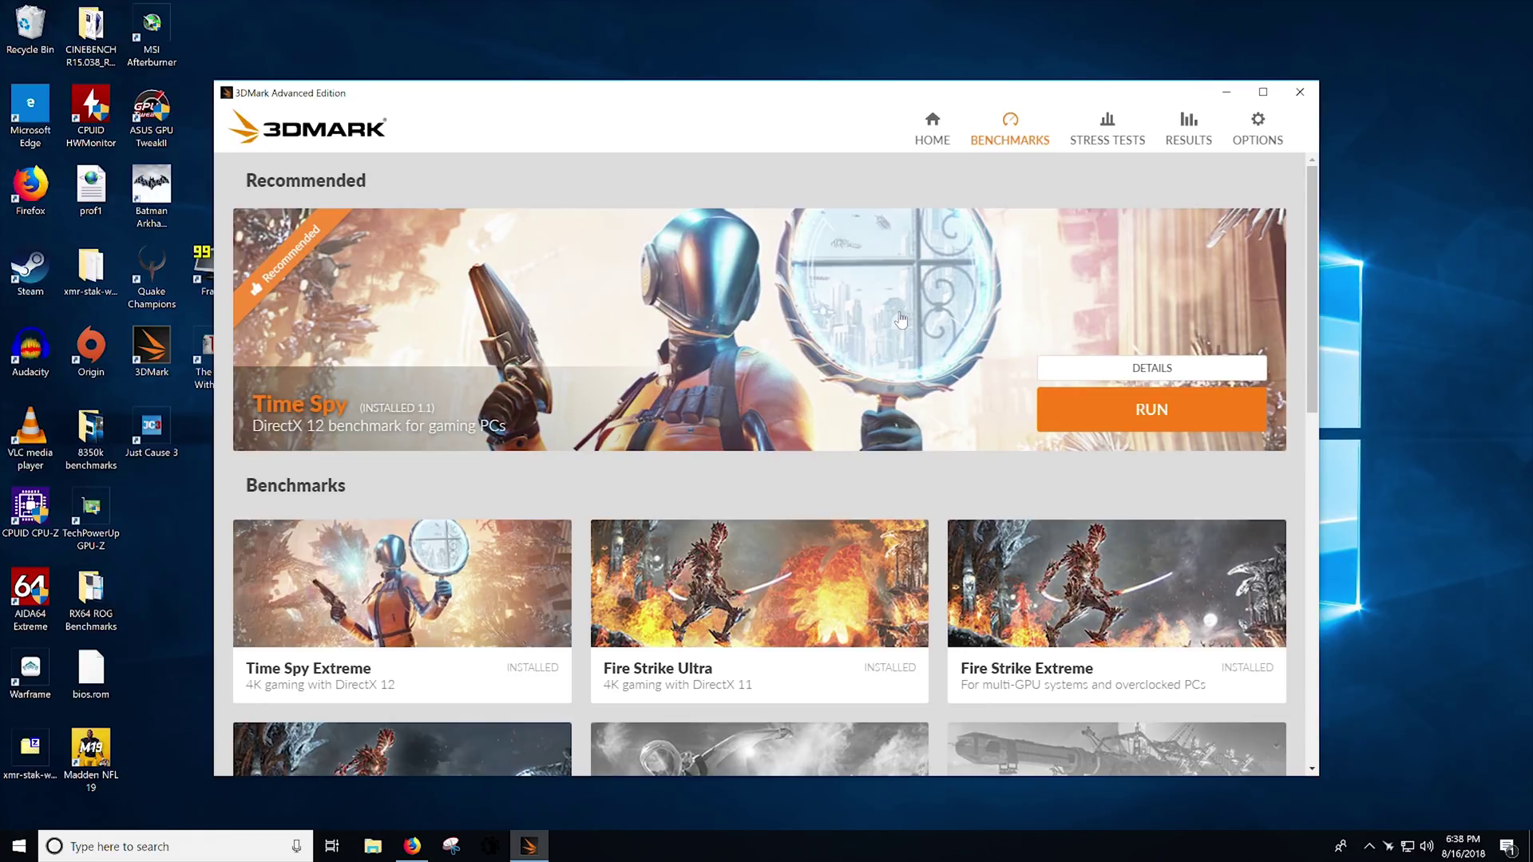
scroll(901, 320, "down", 2)
left_click(389, 649)
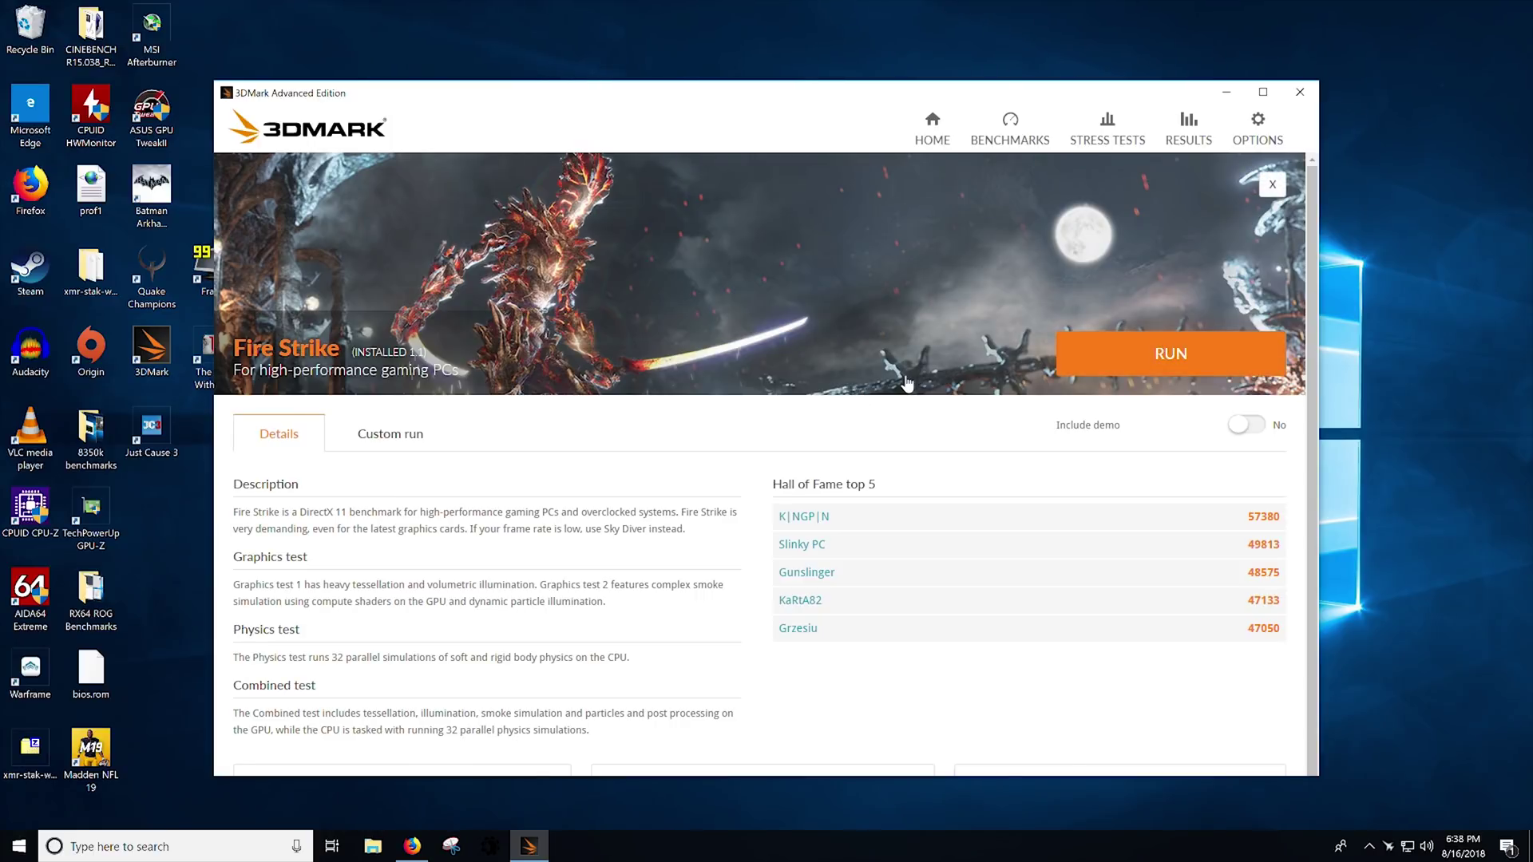
left_click(1193, 372)
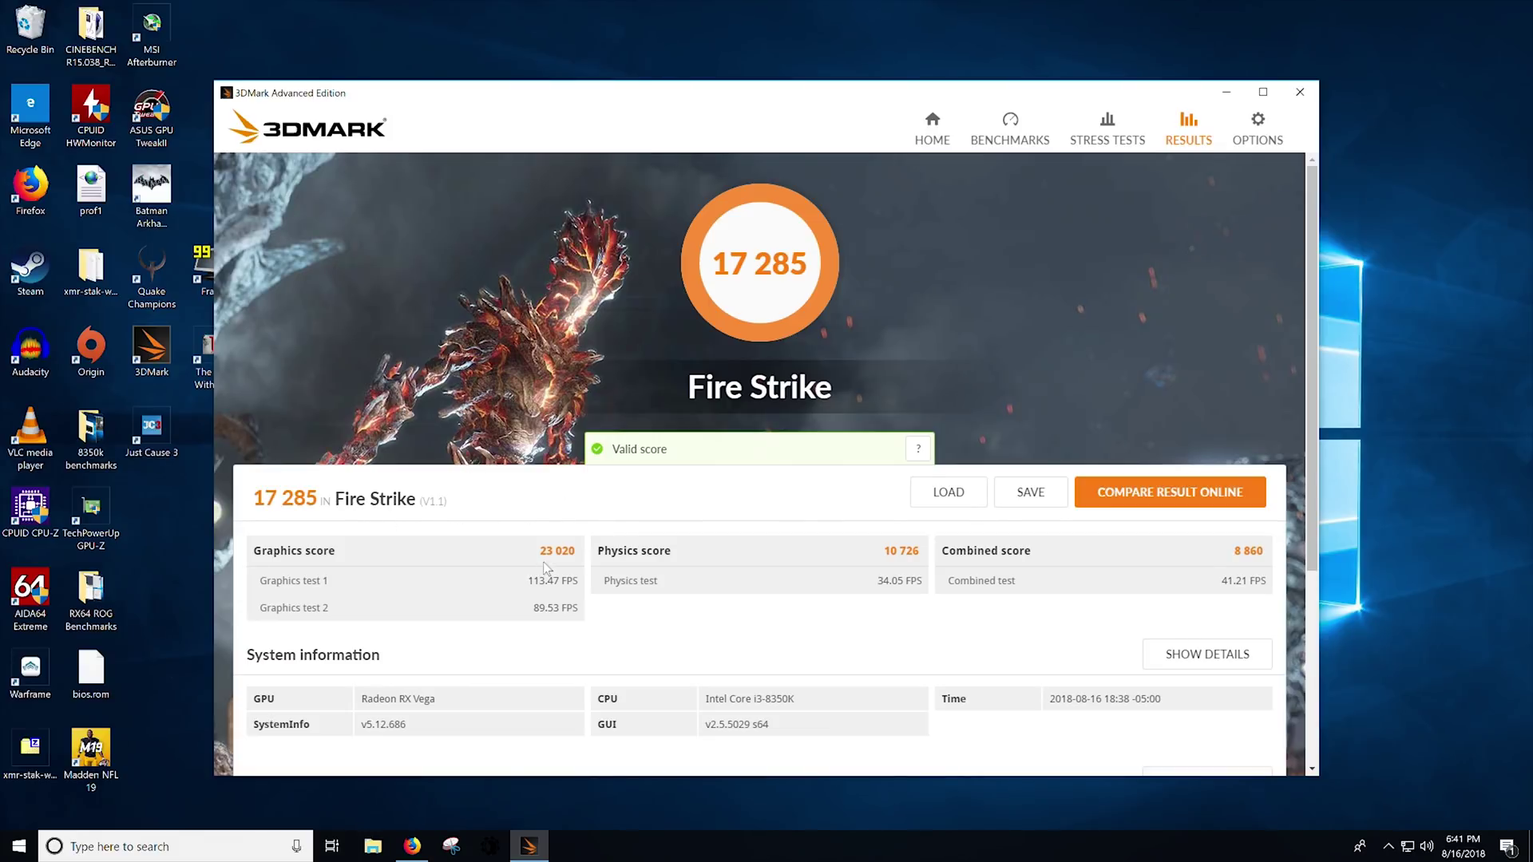
- Review the Fire Strike Graphics score of 23 020, then close 3DMark
left_click_drag(537, 557, 584, 564)
left_click(780, 512)
scroll(736, 488, "down", 2)
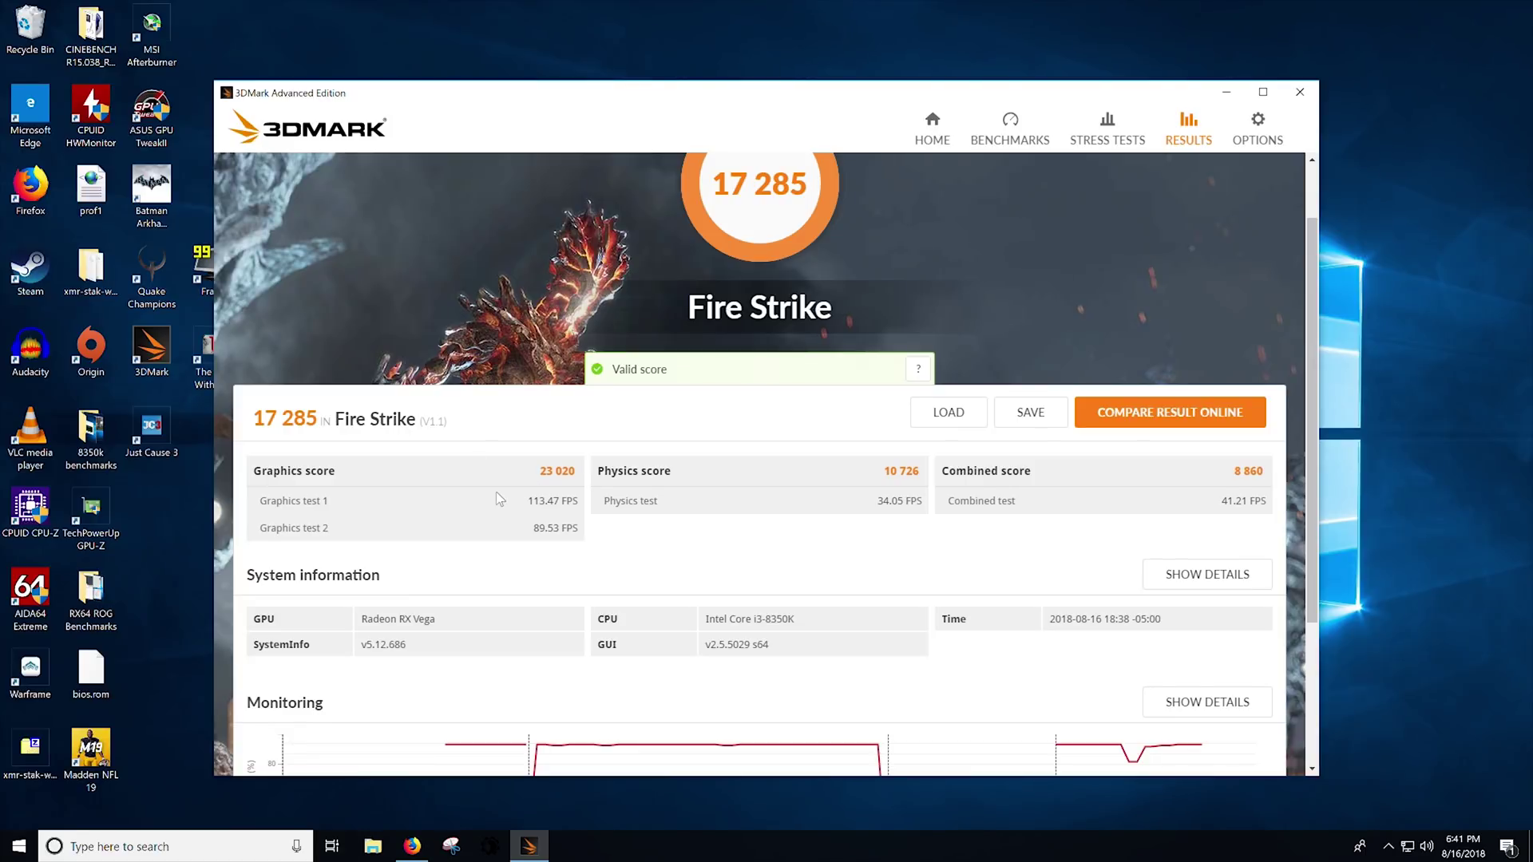
left_click_drag(563, 109, 524, 111)
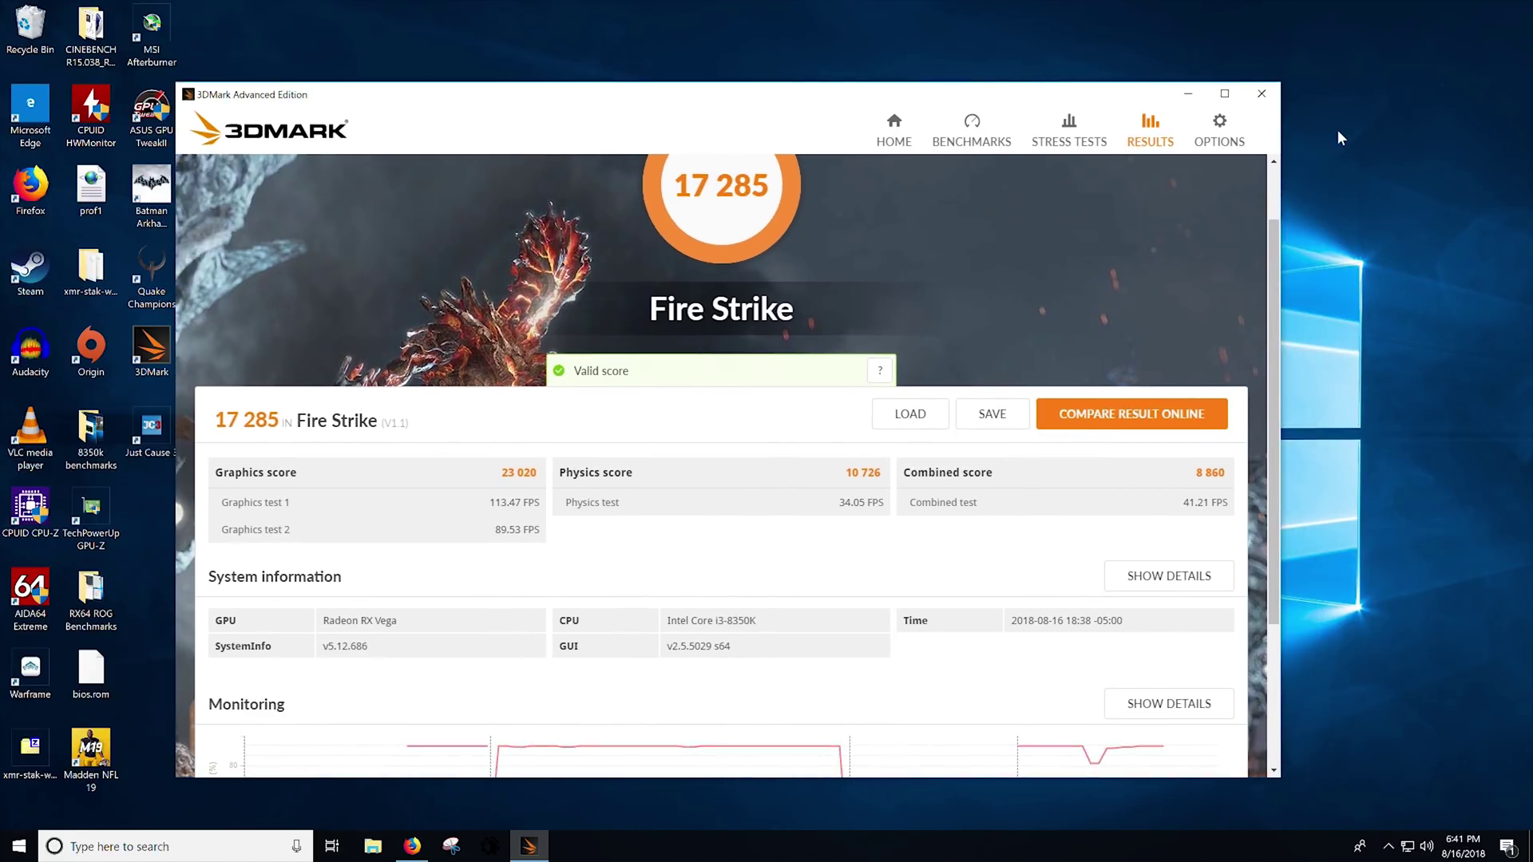
left_click(1262, 96)
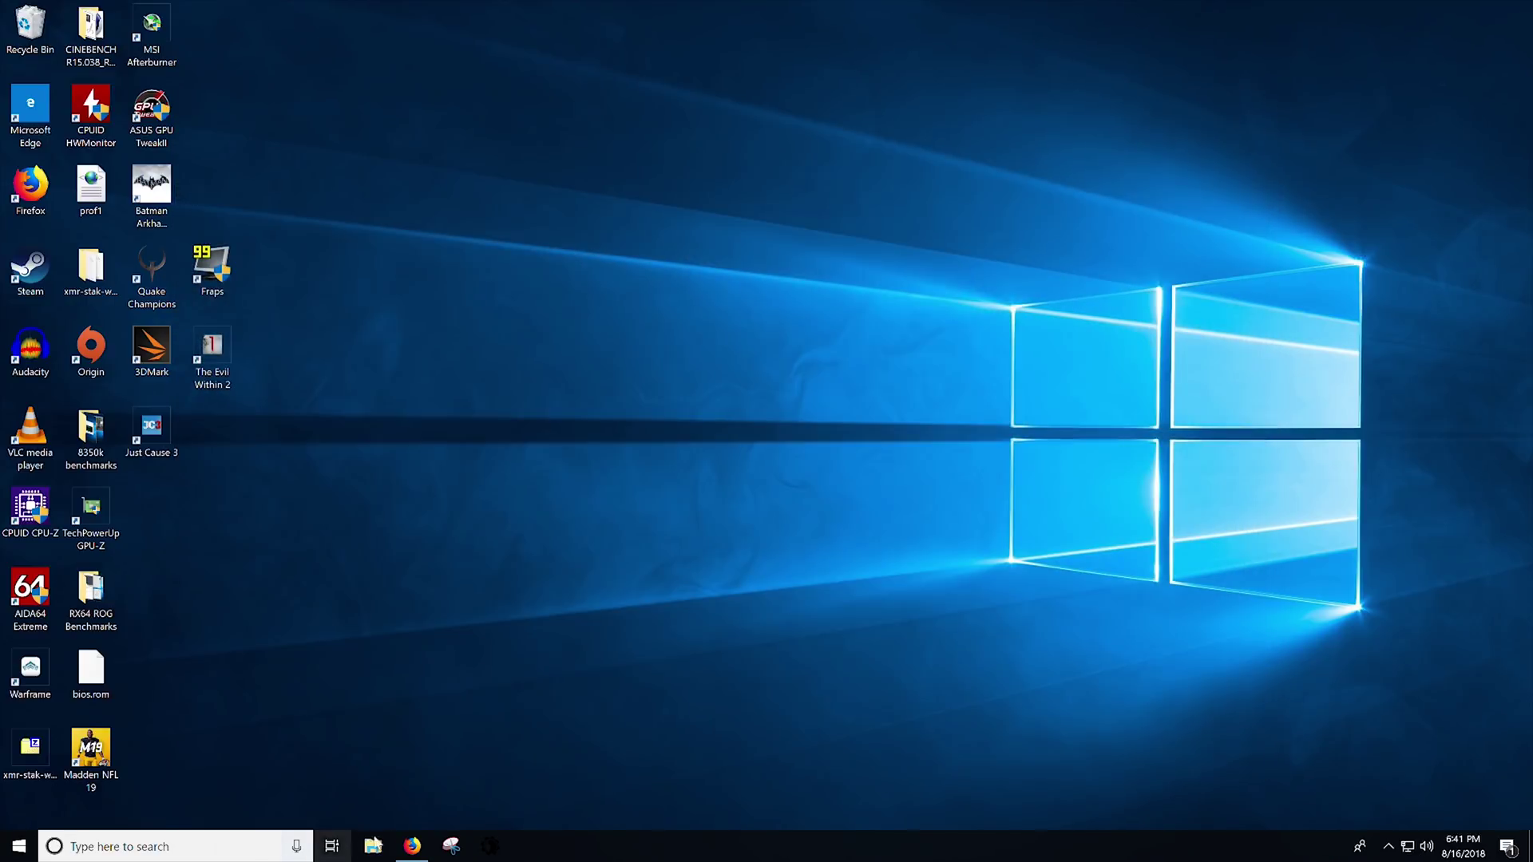
- Browse the Overclock.net Vega BIOS thread in Firefox and show the downloaded VEGA_Soft_PP(1).zip
left_click(423, 851)
scroll(384, 547, "down", 2)
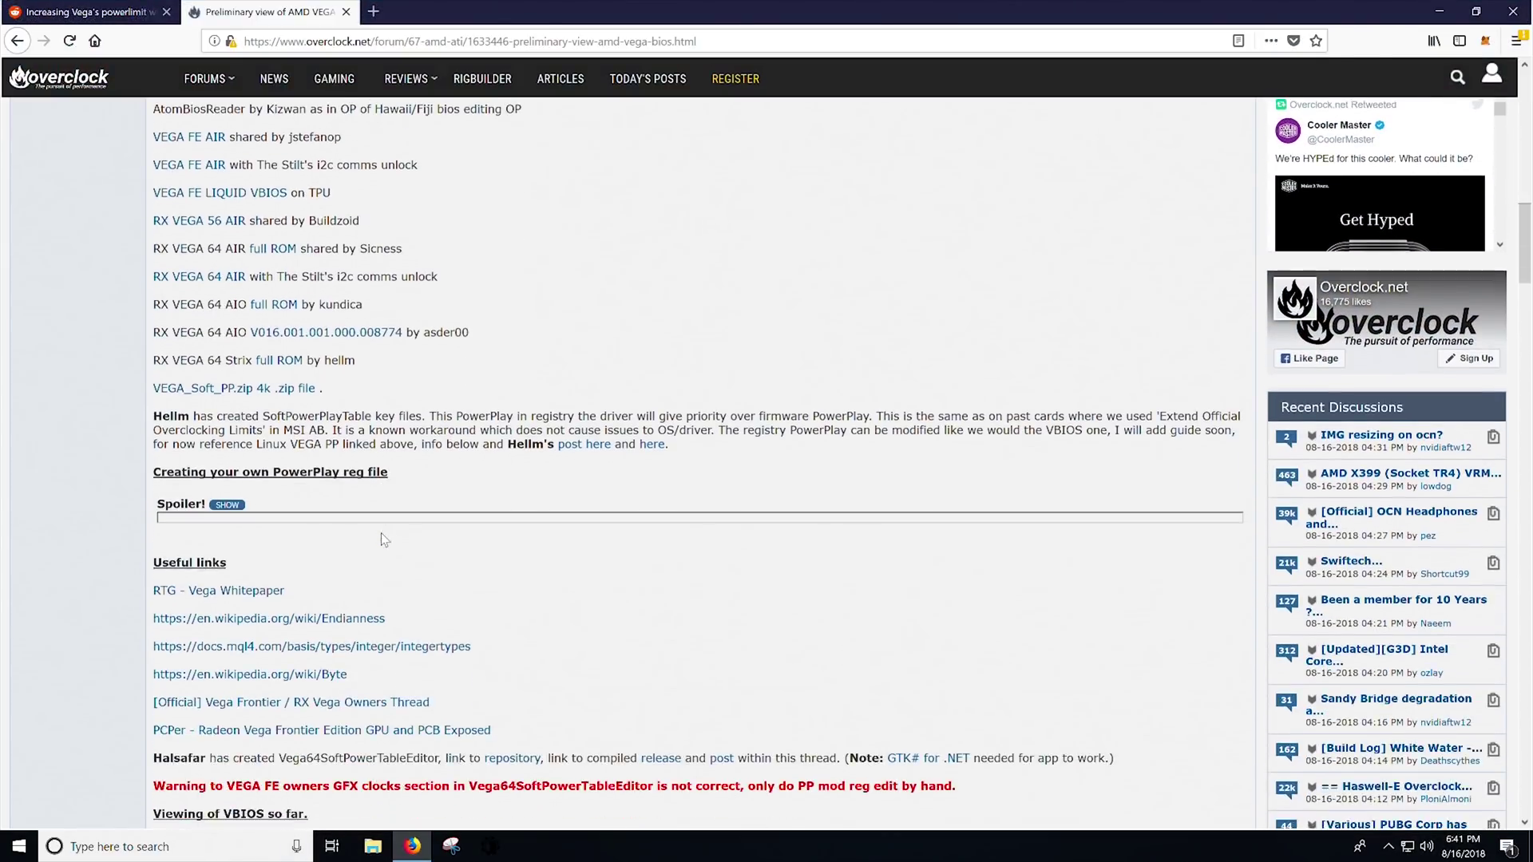
scroll(380, 533, "up", 3)
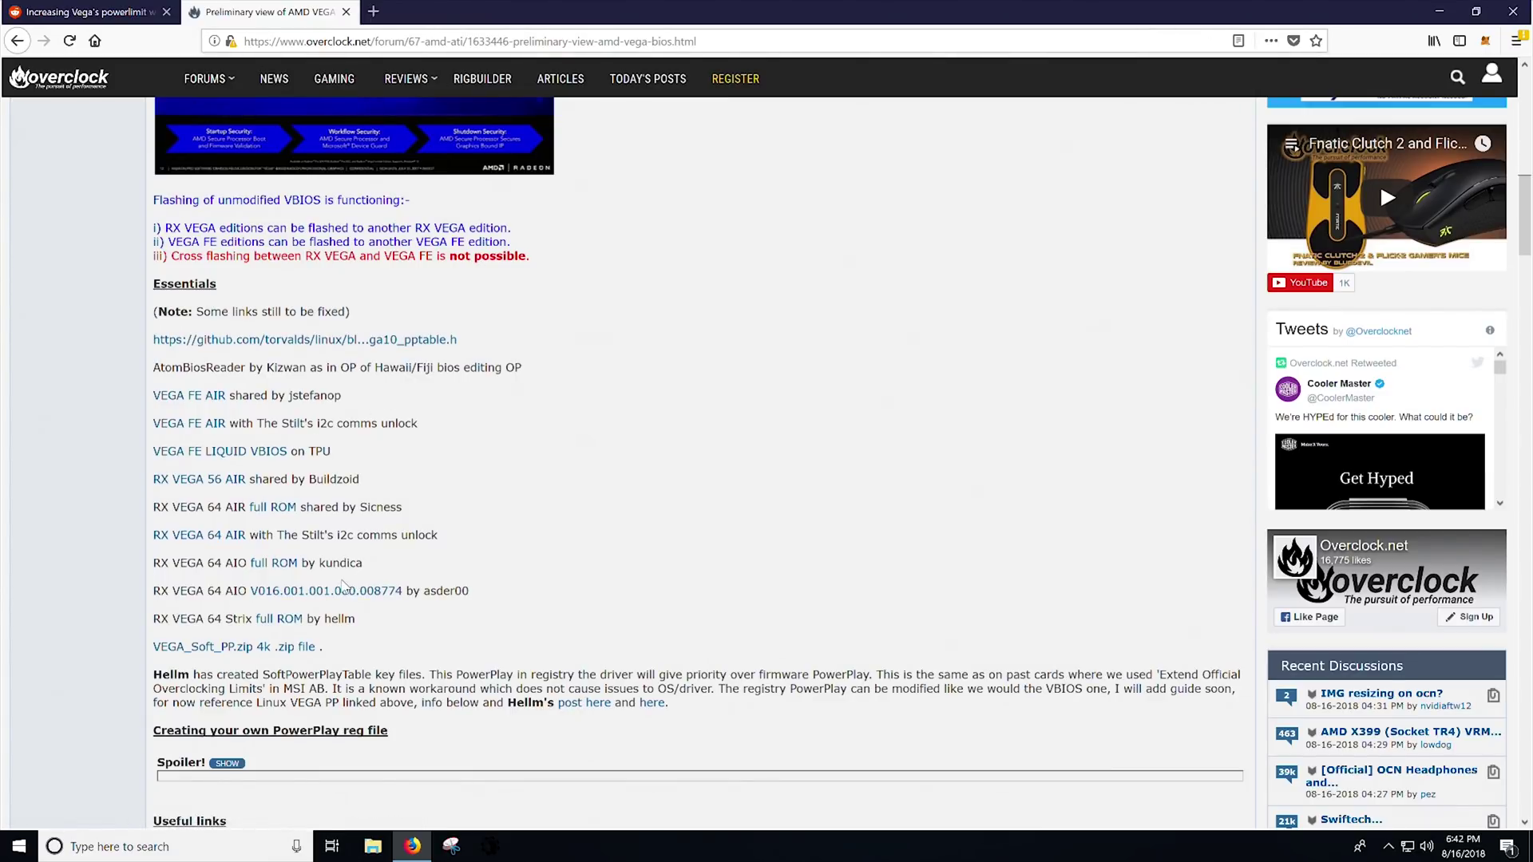
scroll(598, 410, "up", 7)
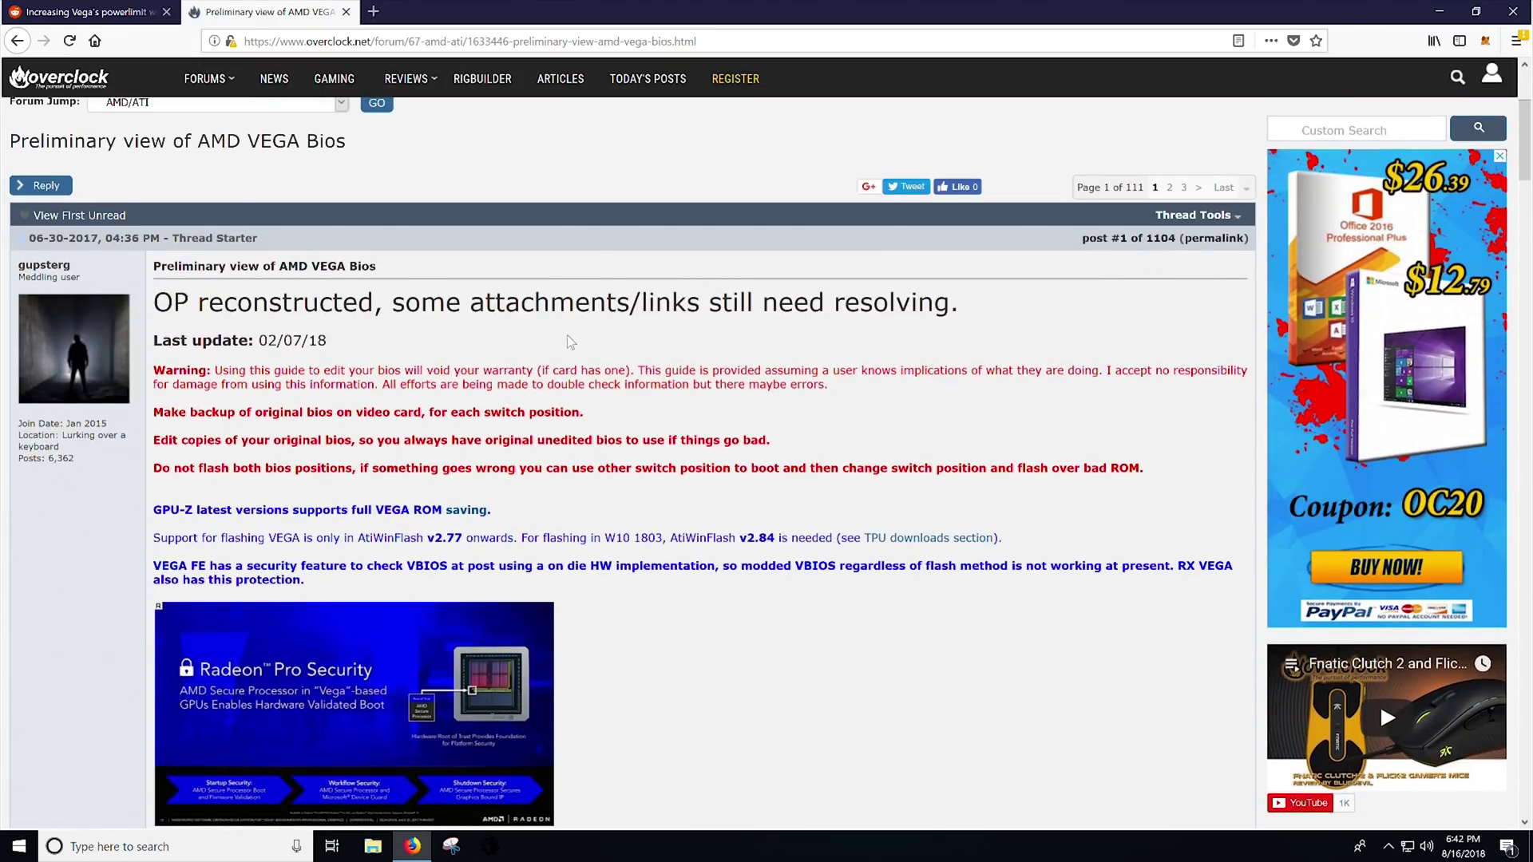
scroll(570, 342, "down", 2)
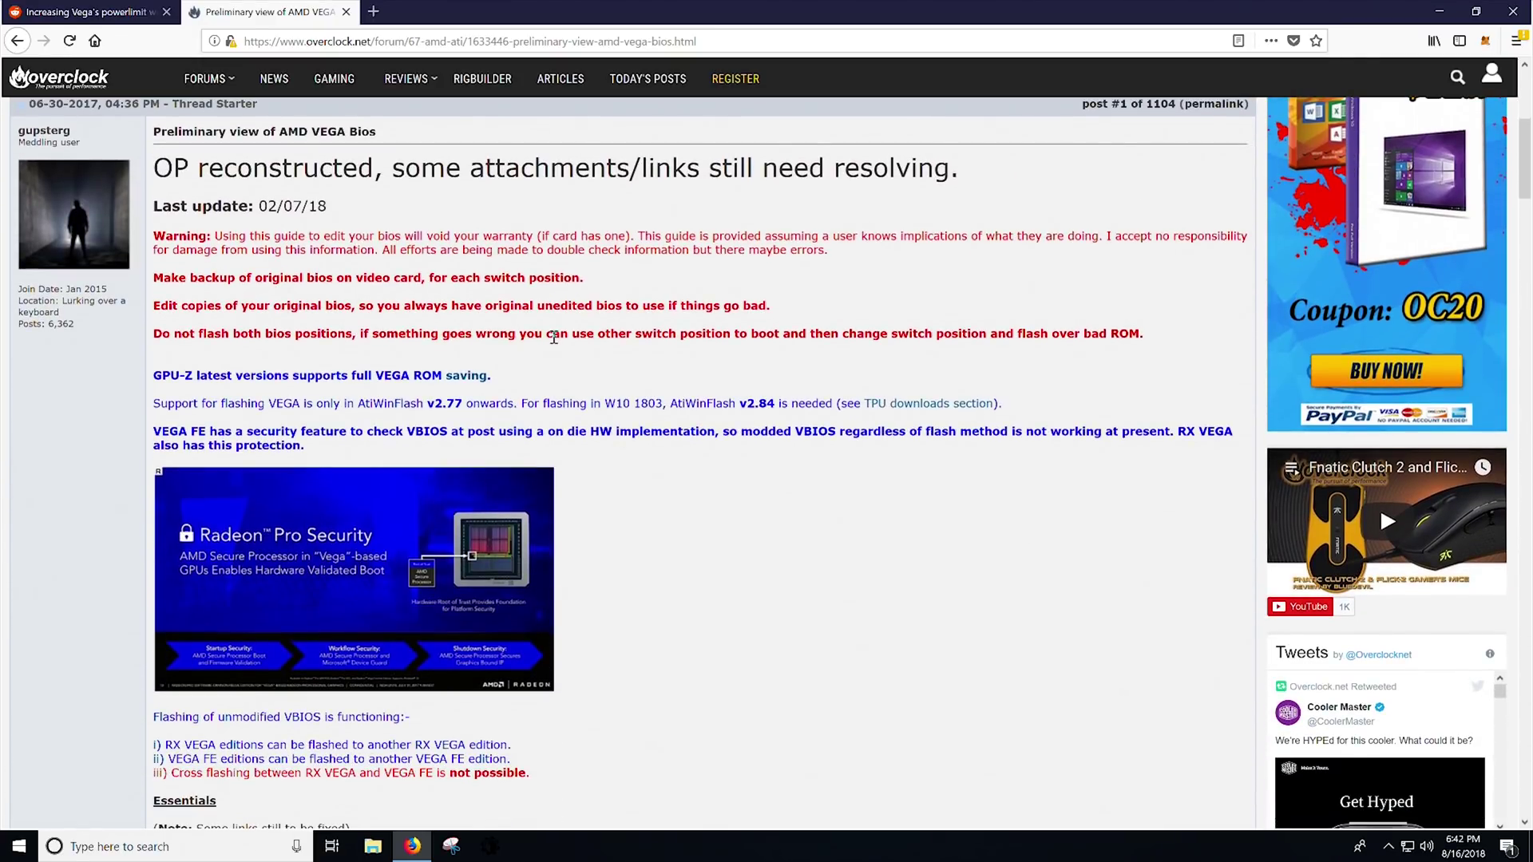
scroll(553, 338, "down", 5)
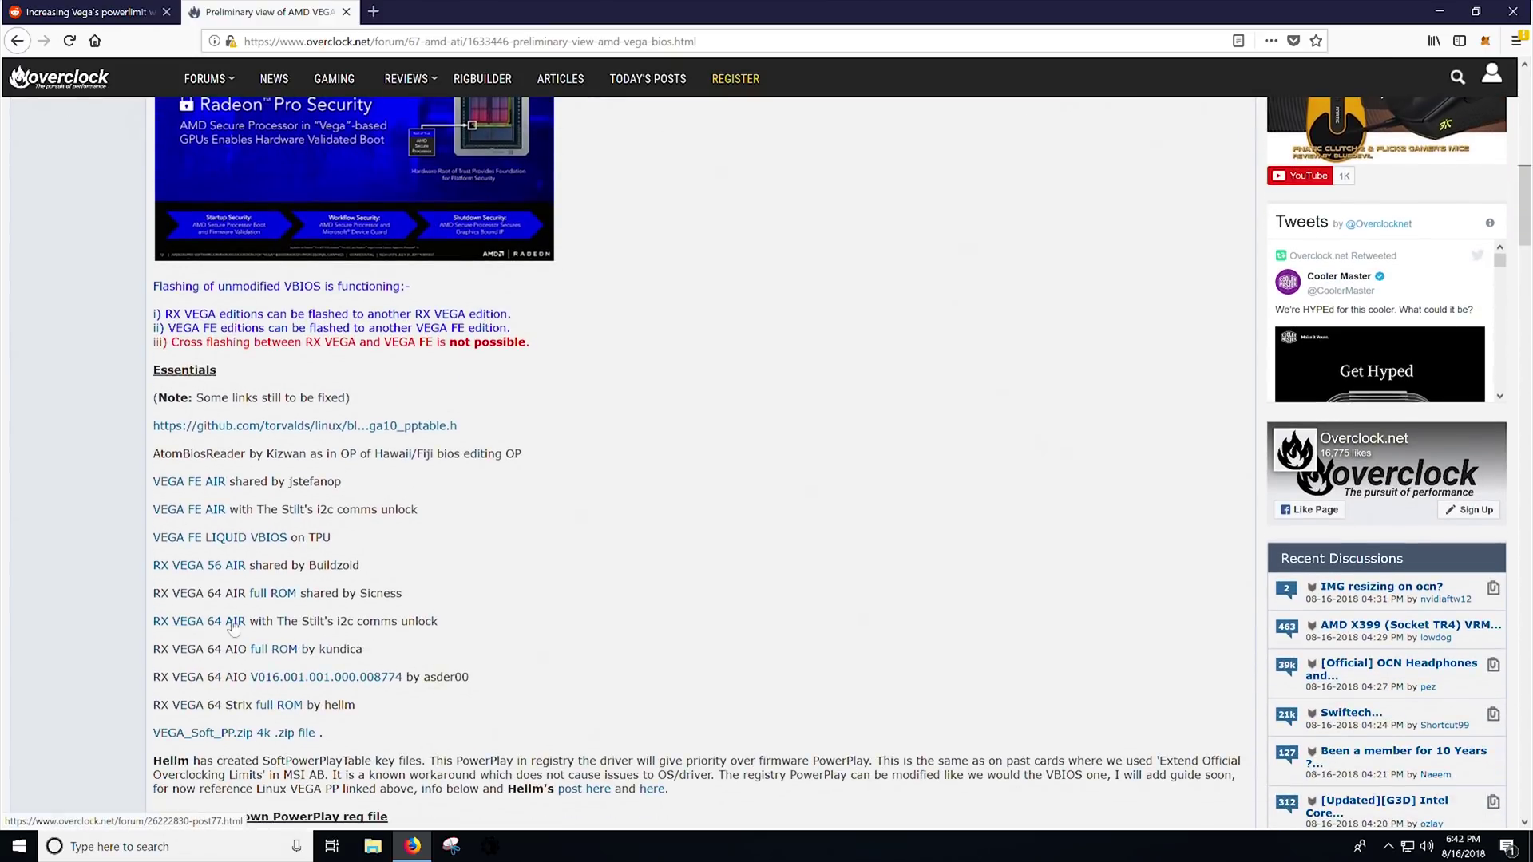
scroll(239, 639, "down", 1)
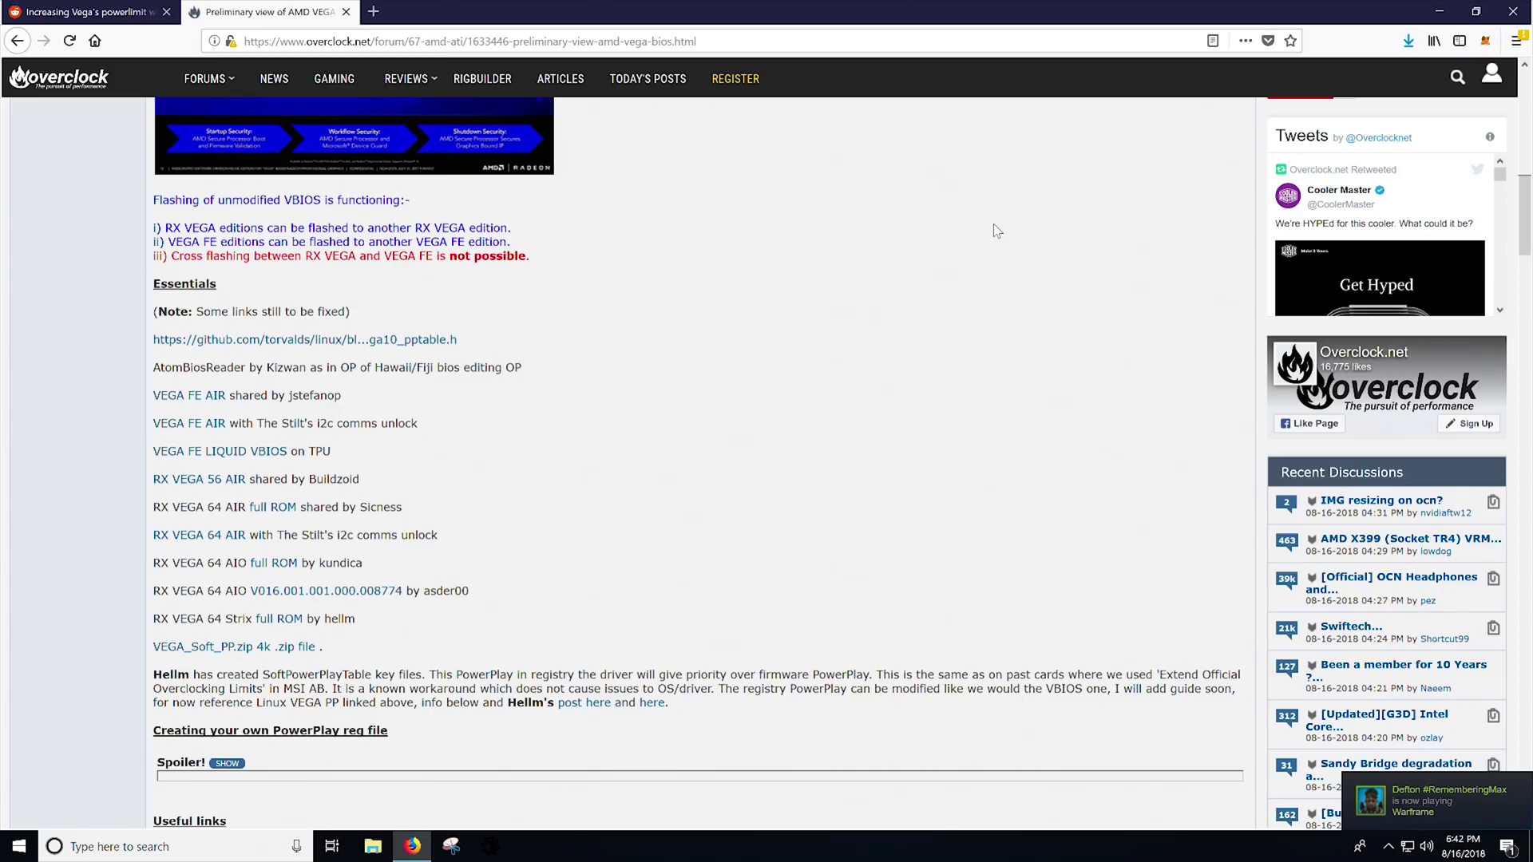
left_click(1409, 40)
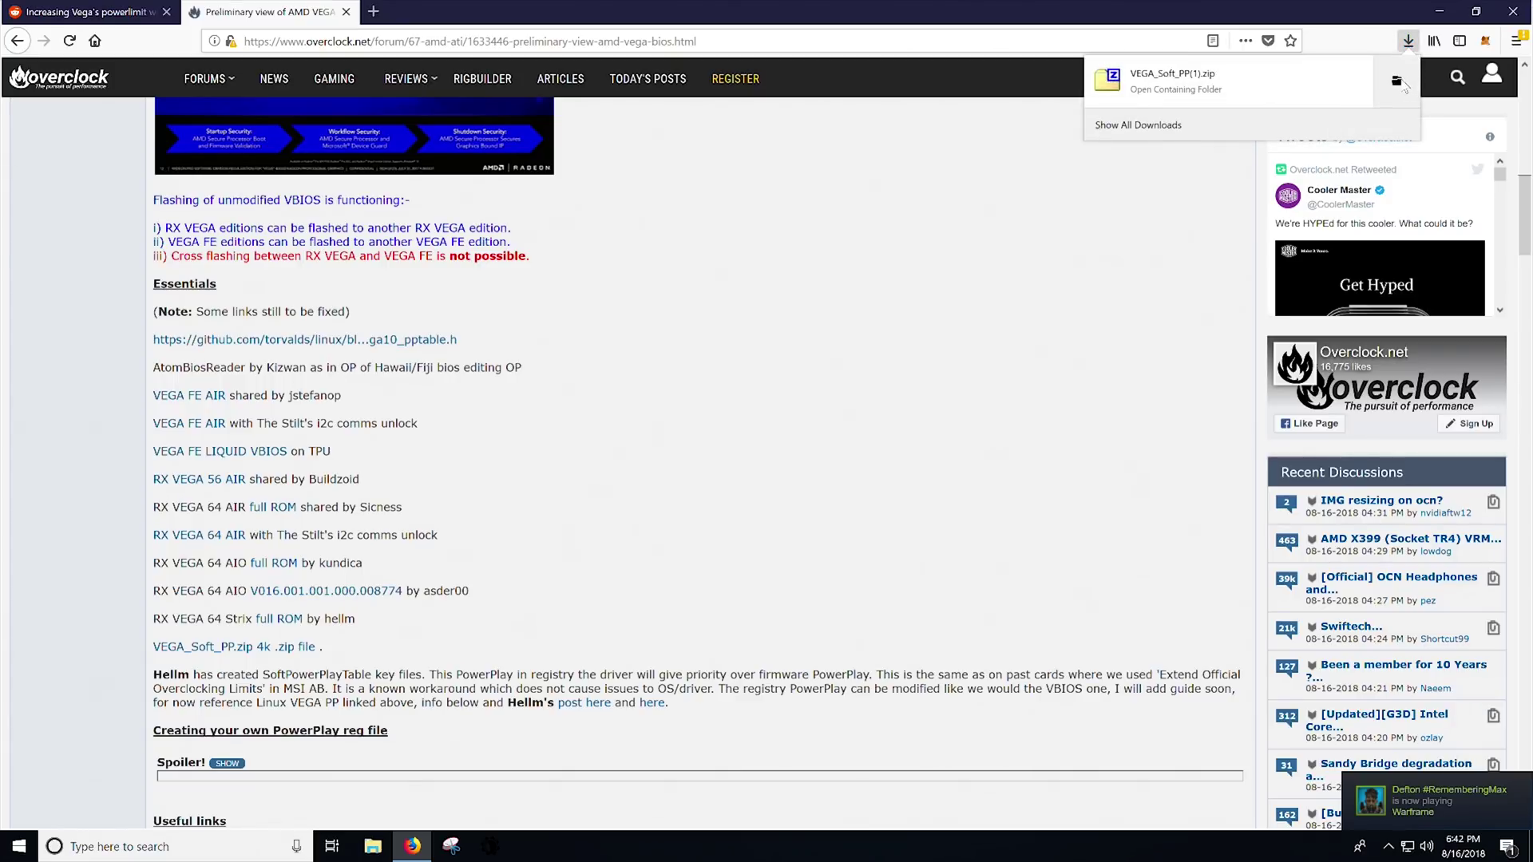
- Open the VEGA_Soft_PP folder and edit RX_VEGA_64_AIO_Soft_PP in Notepad
left_click(1399, 82)
scroll(557, 534, "up", 3)
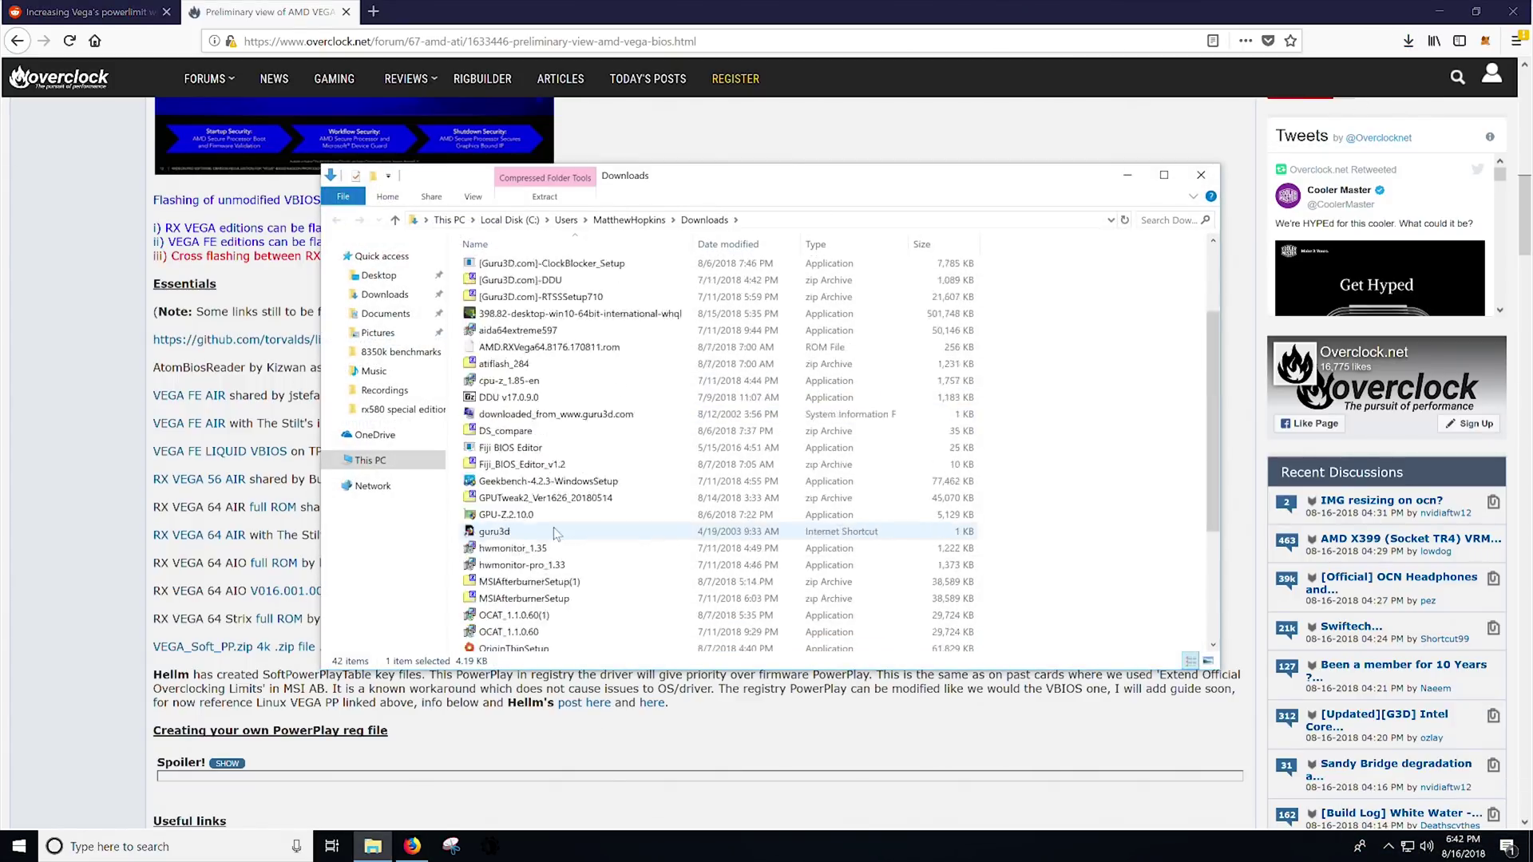
scroll(547, 523, "up", 2)
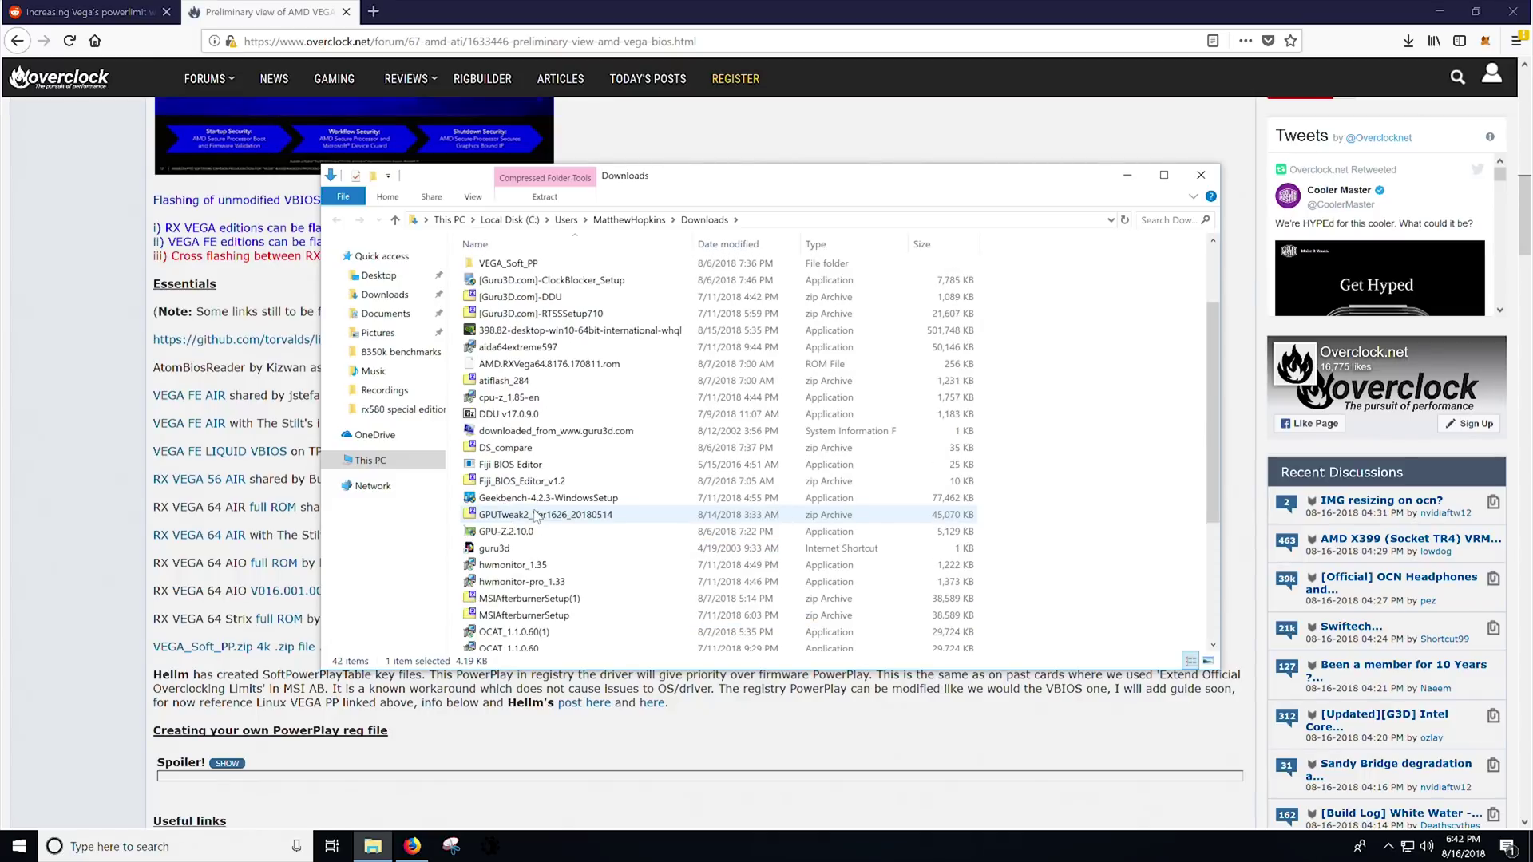
scroll(537, 515, "up", 3)
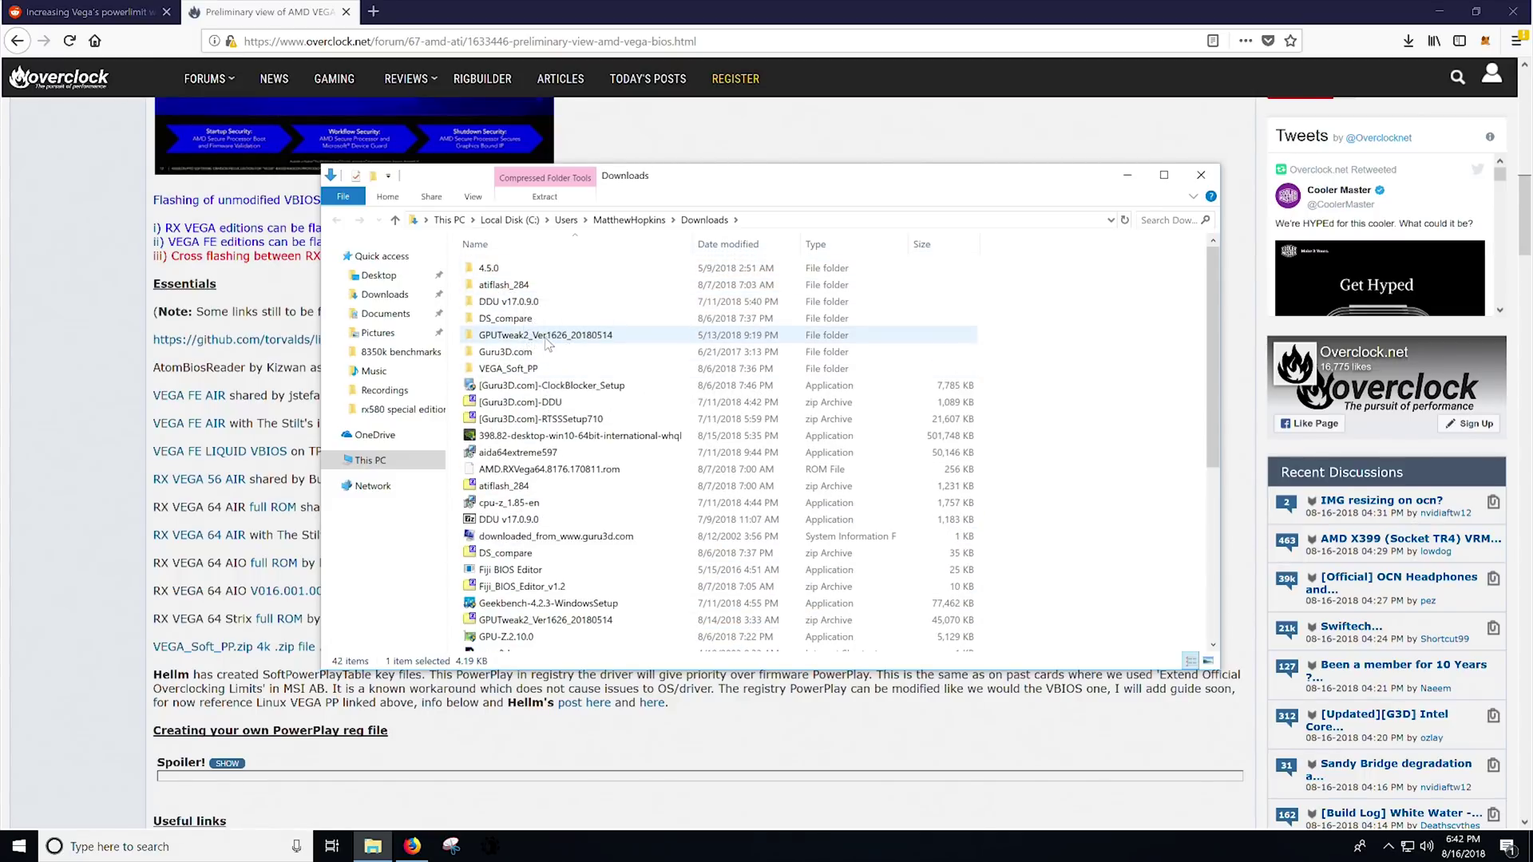
double_click(526, 370)
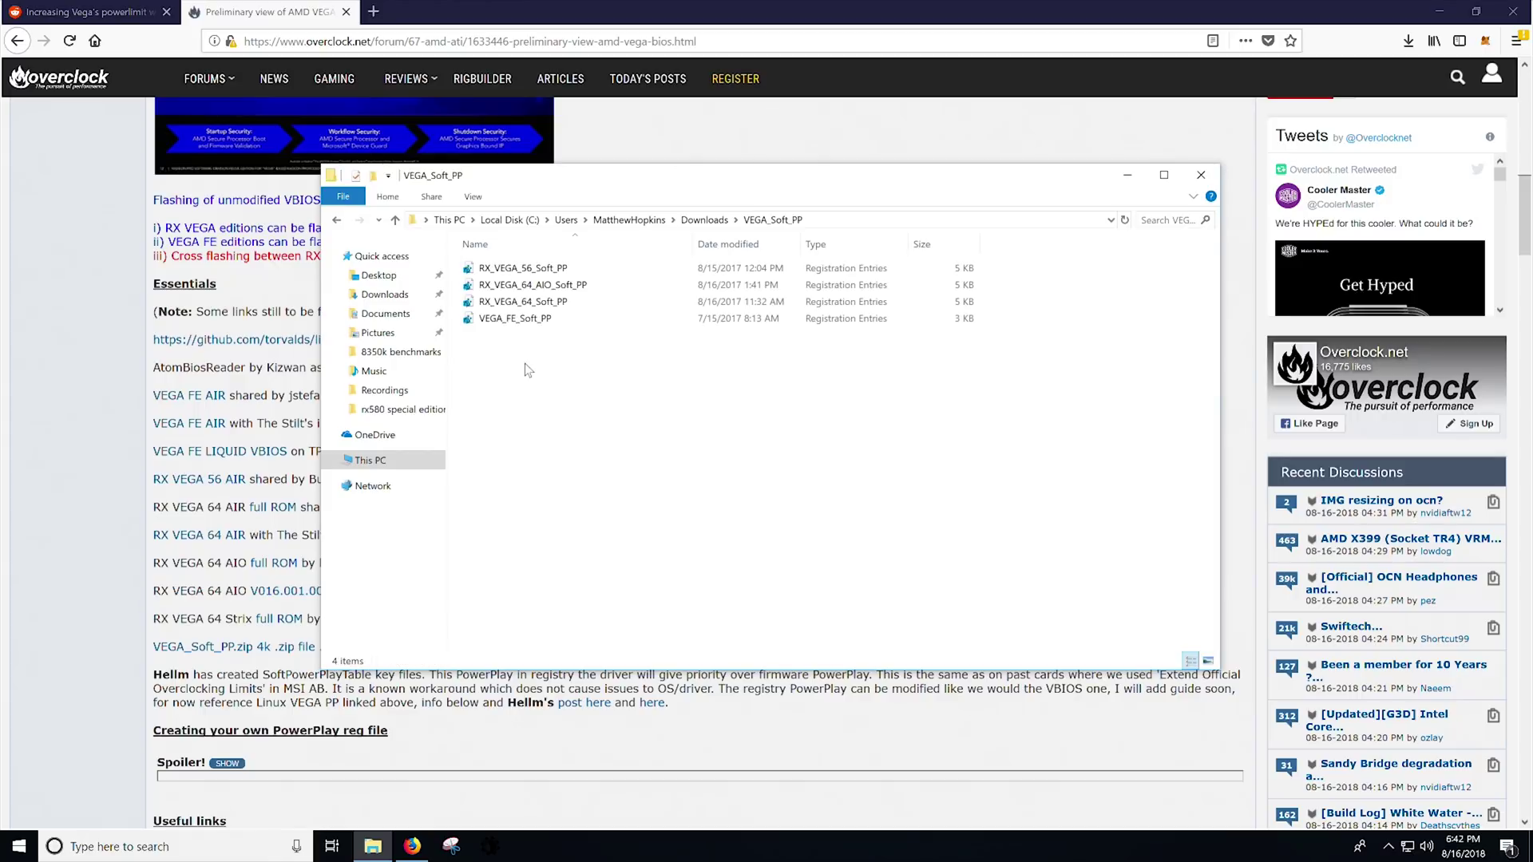
right_click(564, 289)
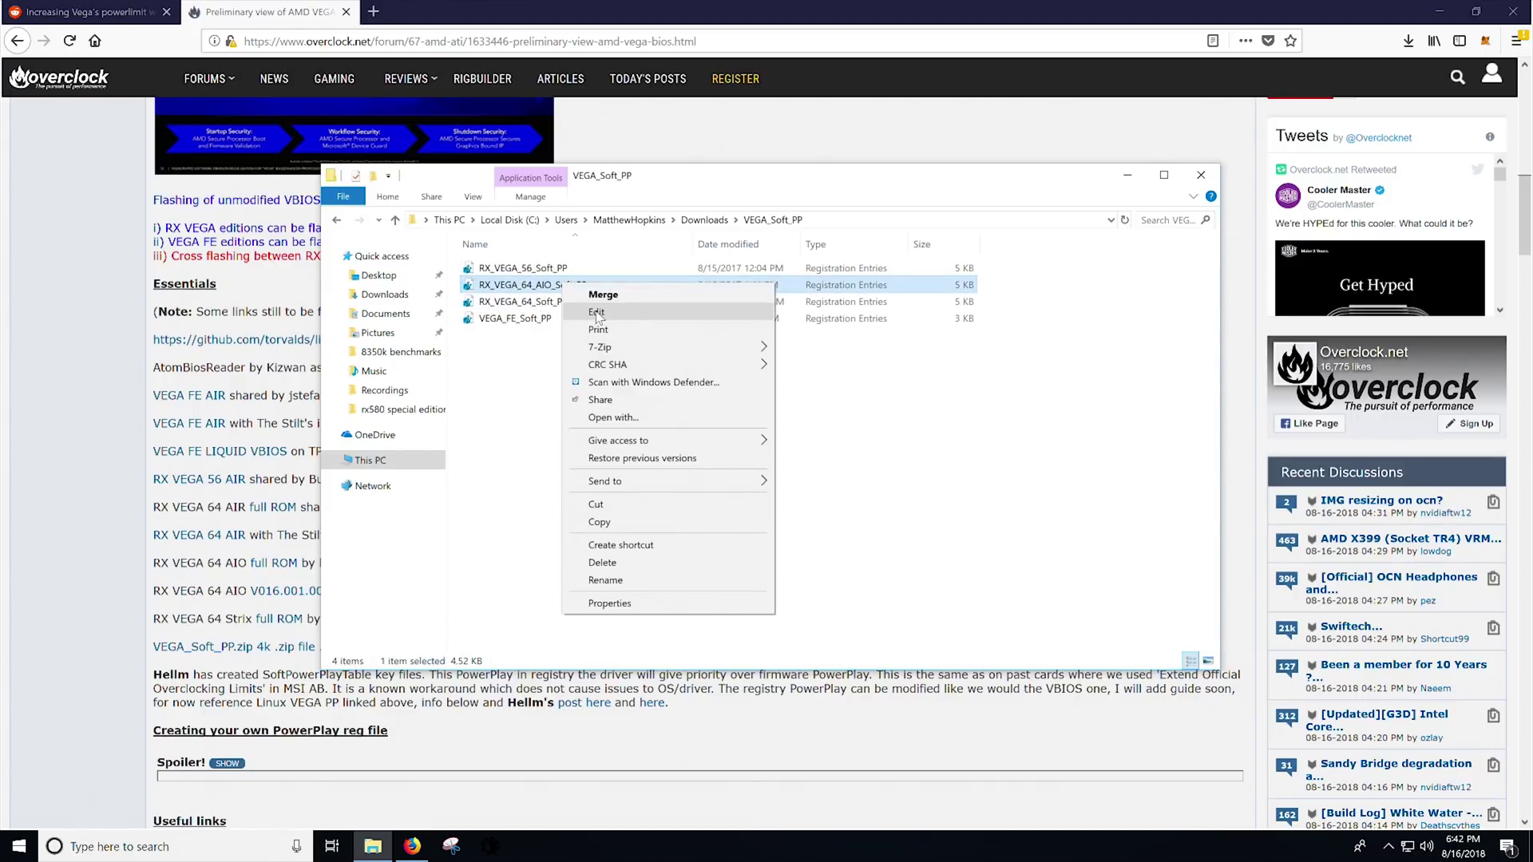
left_click(597, 313)
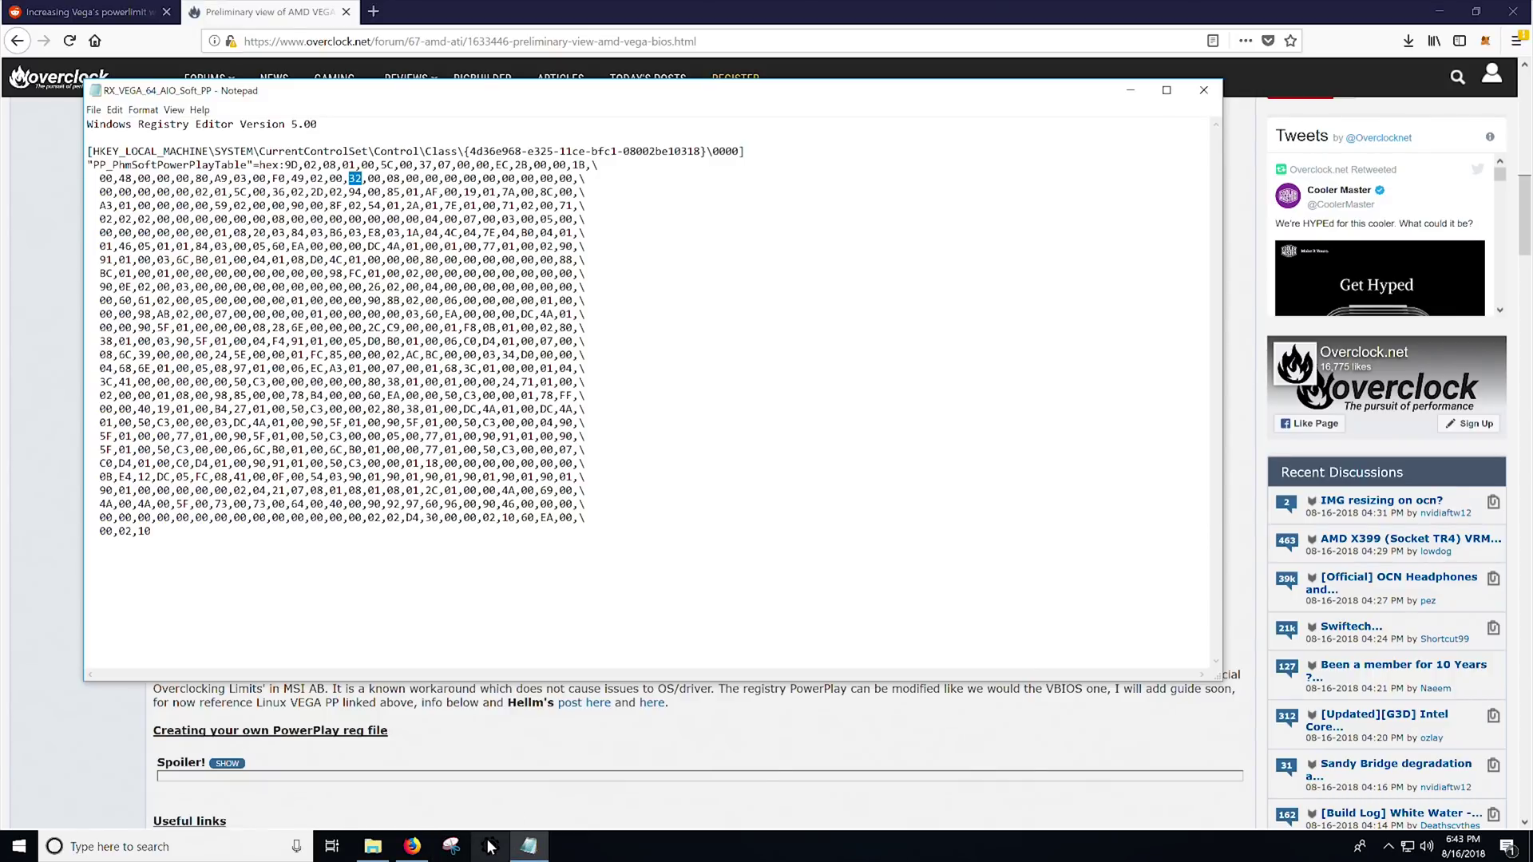
- Open AMD Radeon Settings from the hidden tray icons
left_click(1388, 846)
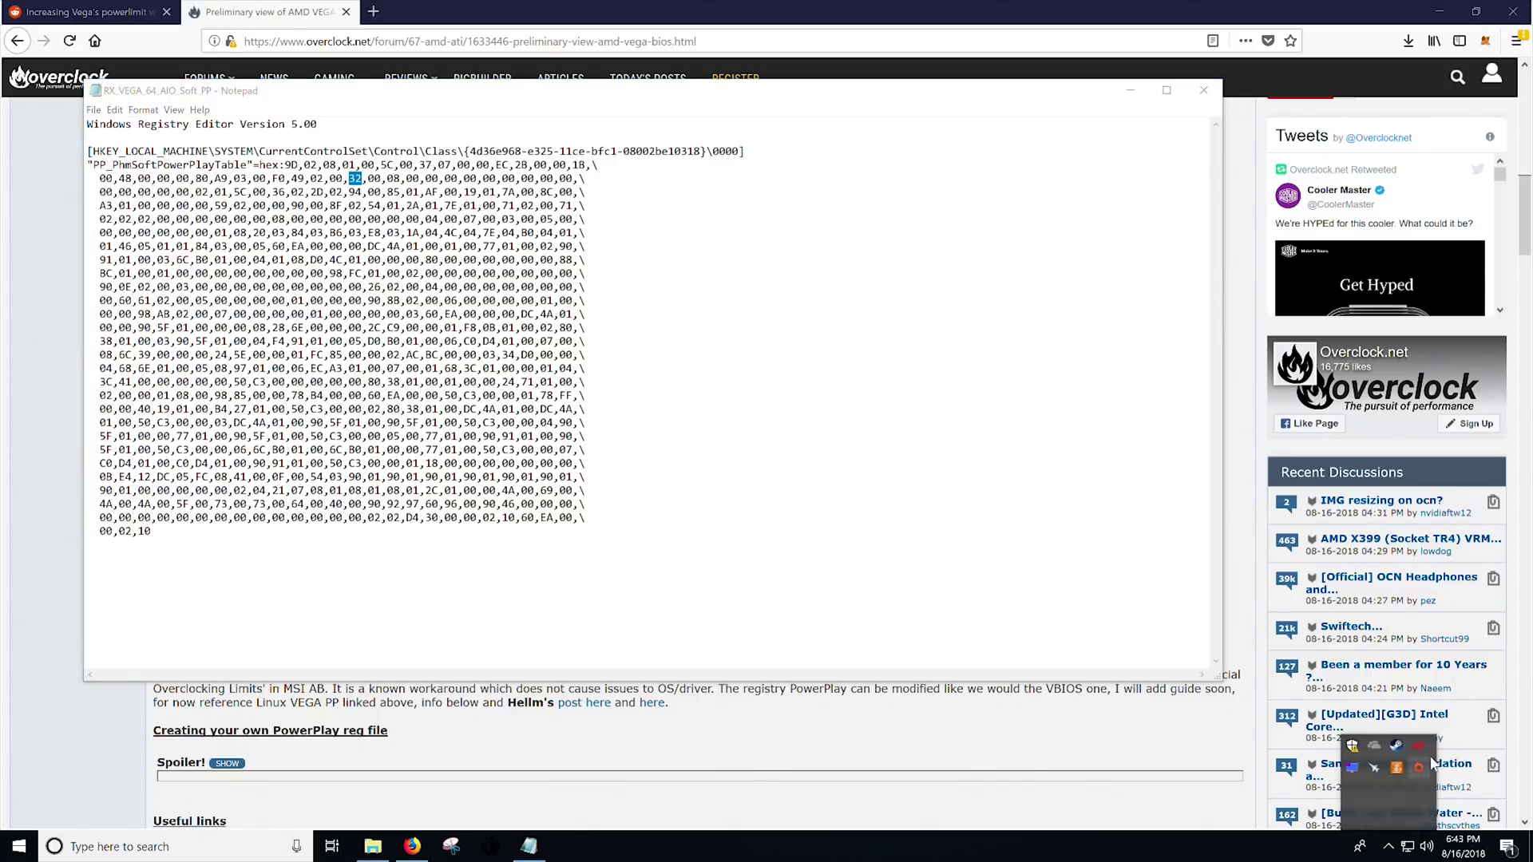
left_click(1420, 747)
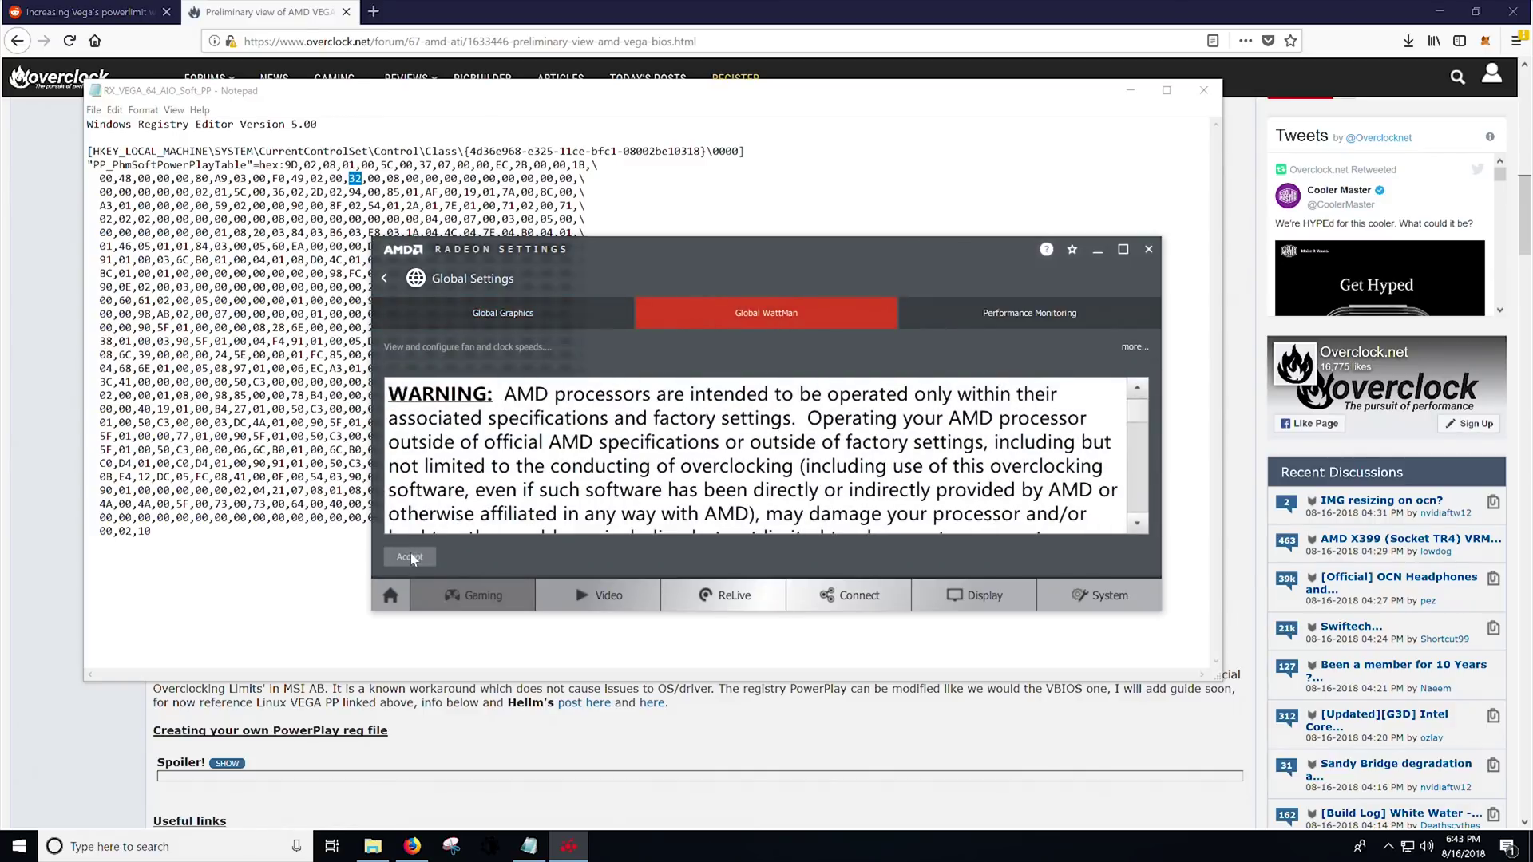
- Accept the WattMan warning, apply the Custom profile, and raise Power Limit to 50%
left_click(409, 557)
left_click(1147, 444)
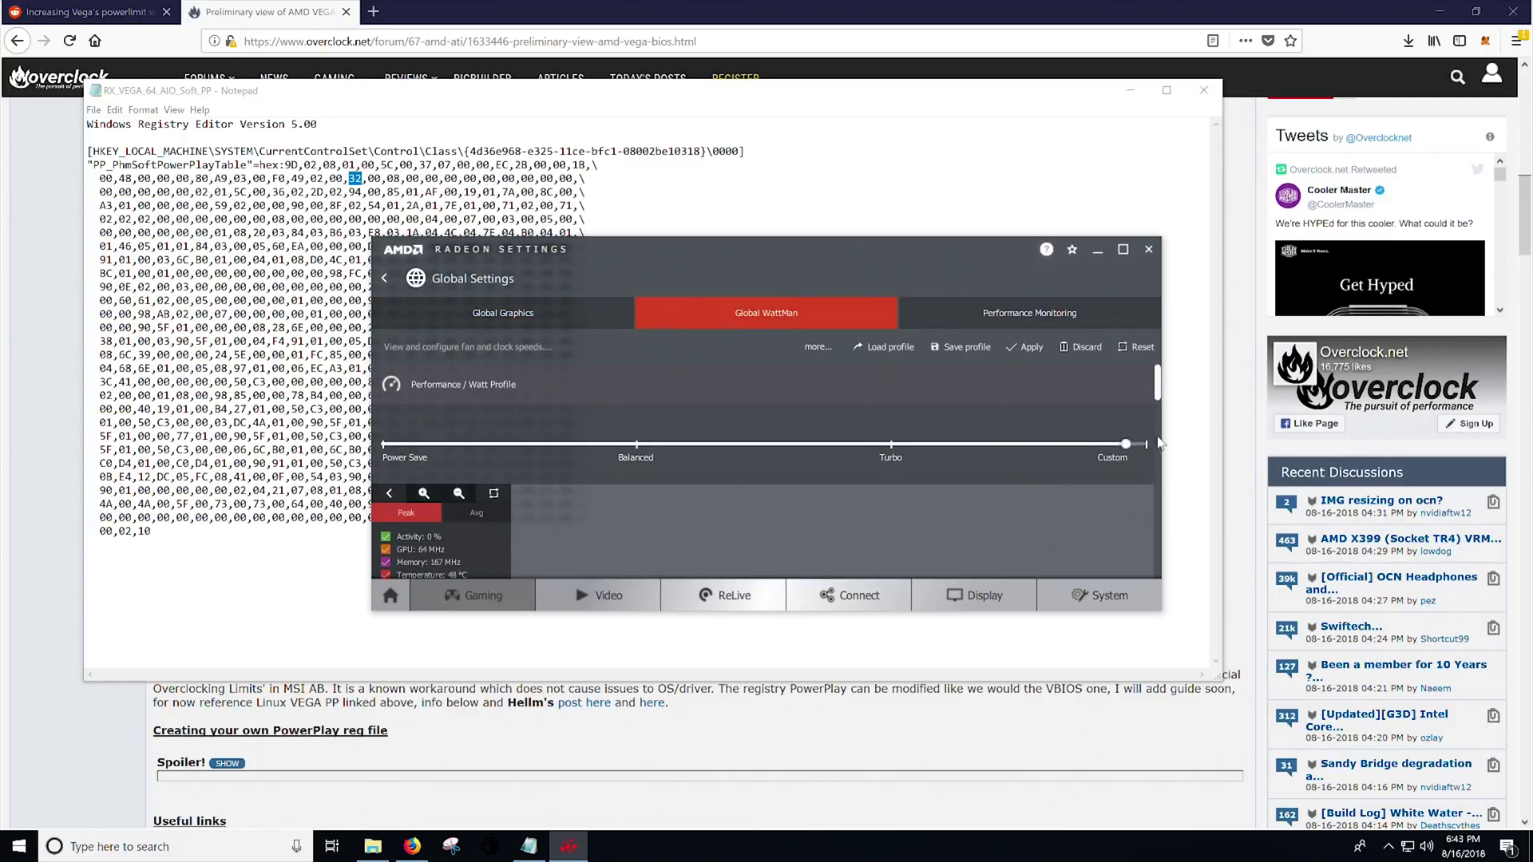
left_click(1017, 353)
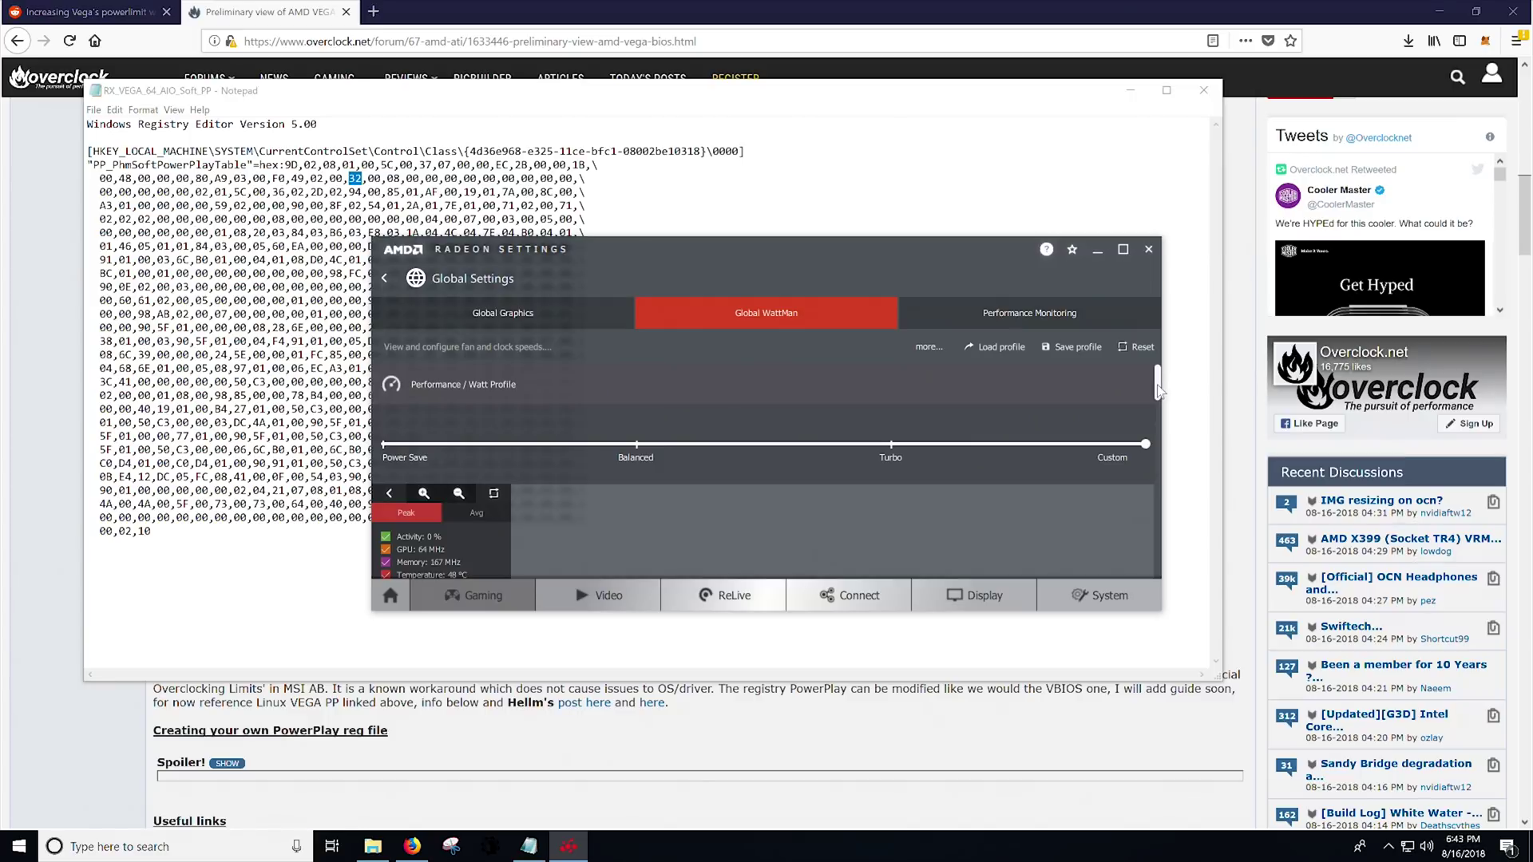
left_click_drag(1158, 390, 1208, 572)
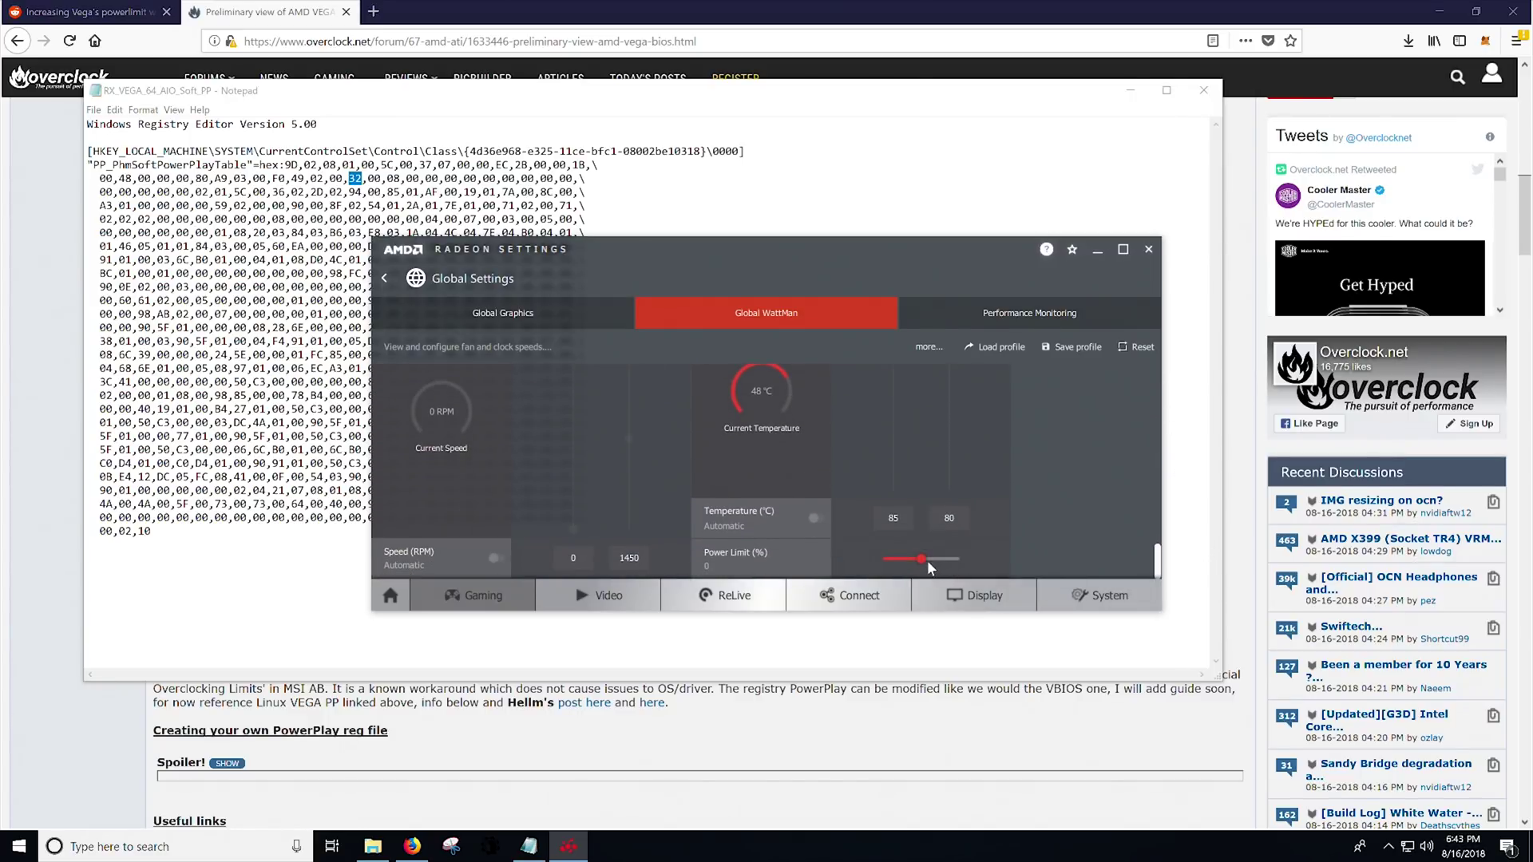
left_click_drag(922, 559, 1130, 548)
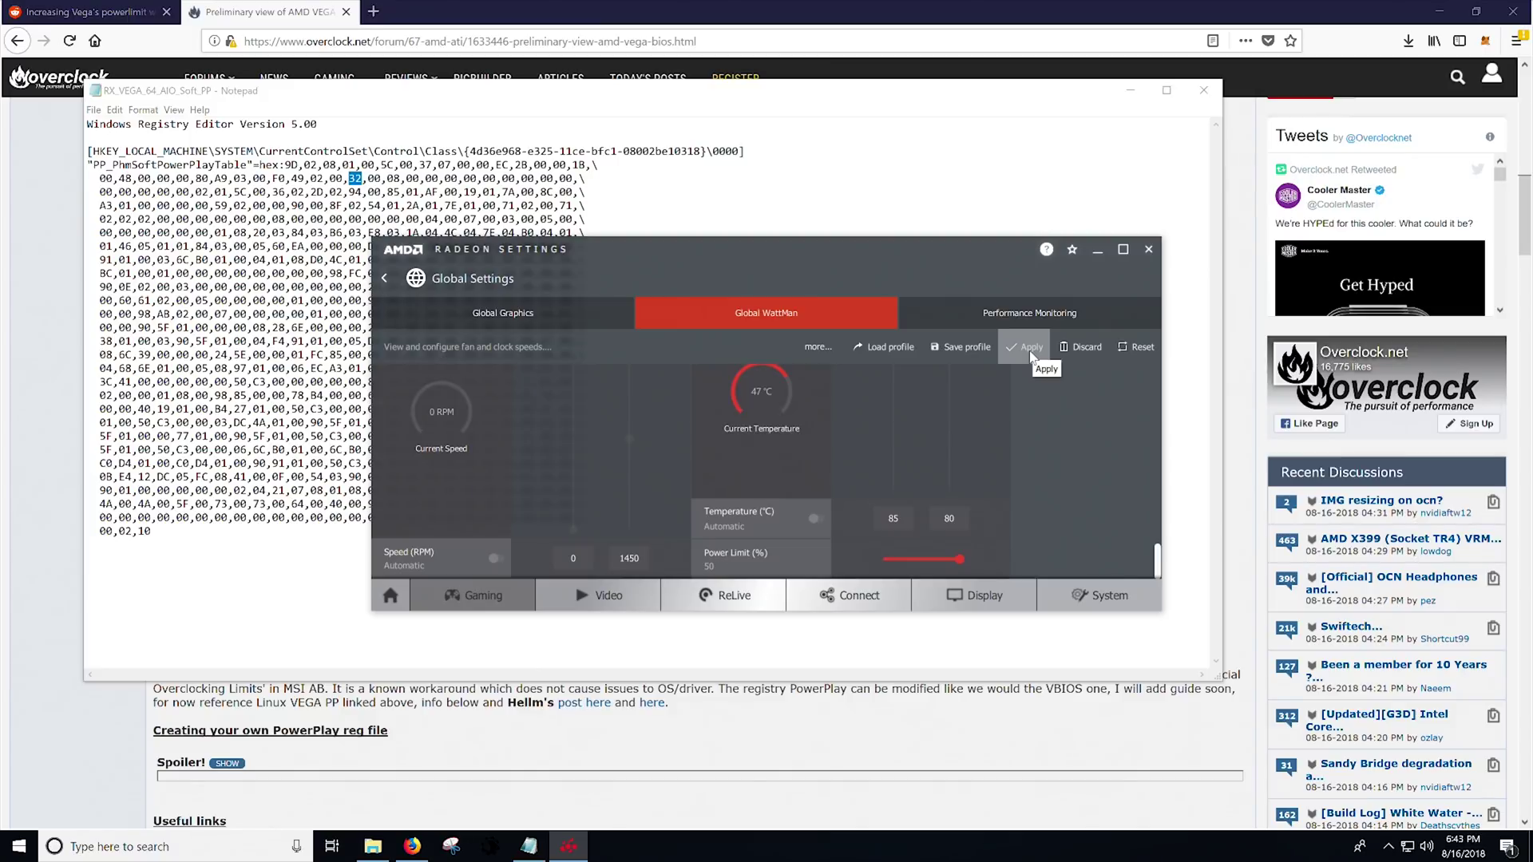
left_click(1029, 348)
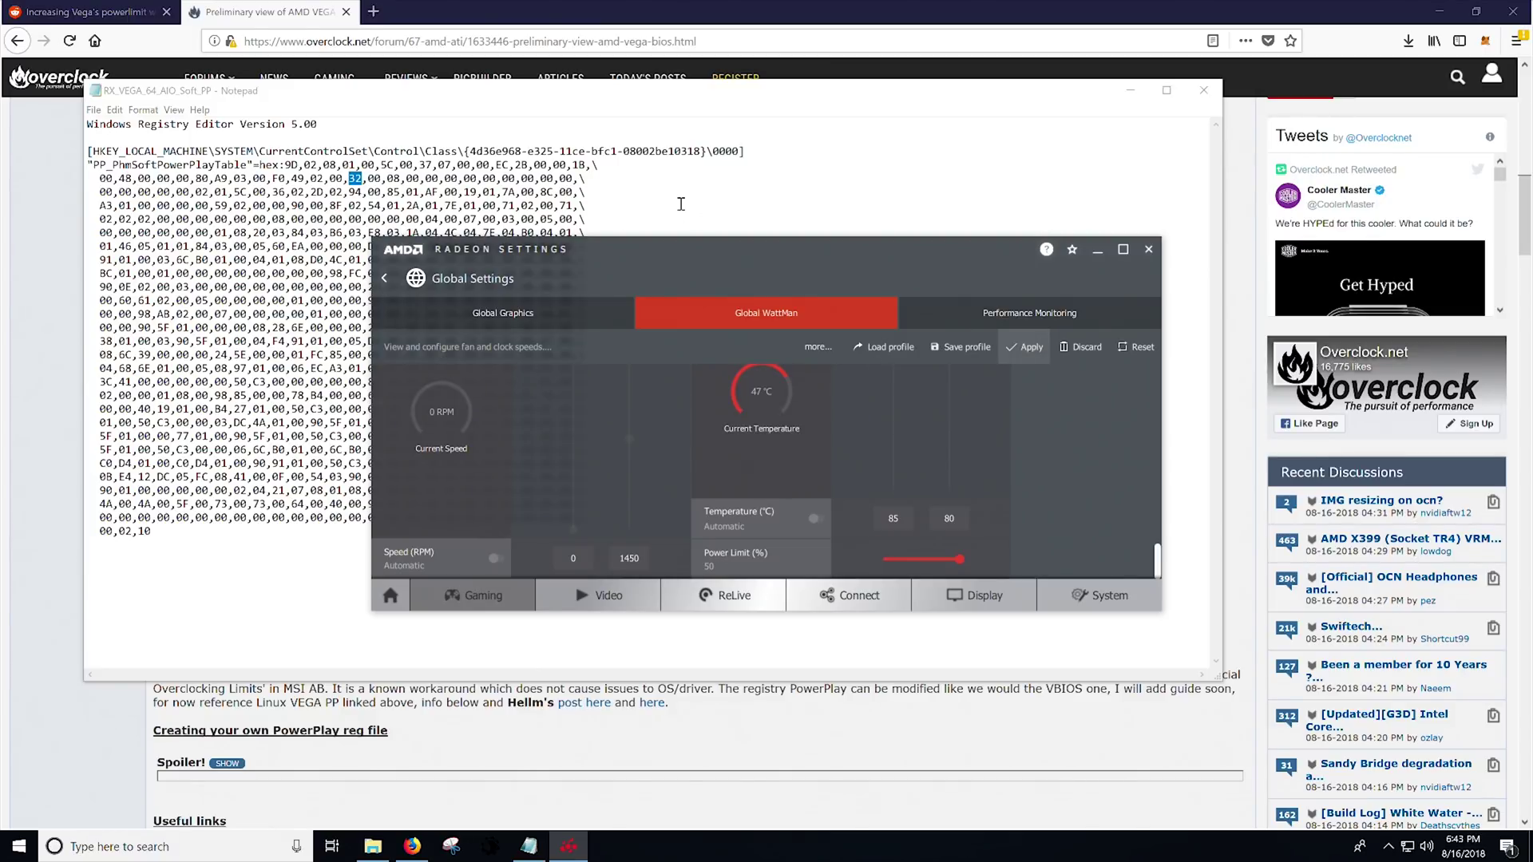
left_click(685, 204)
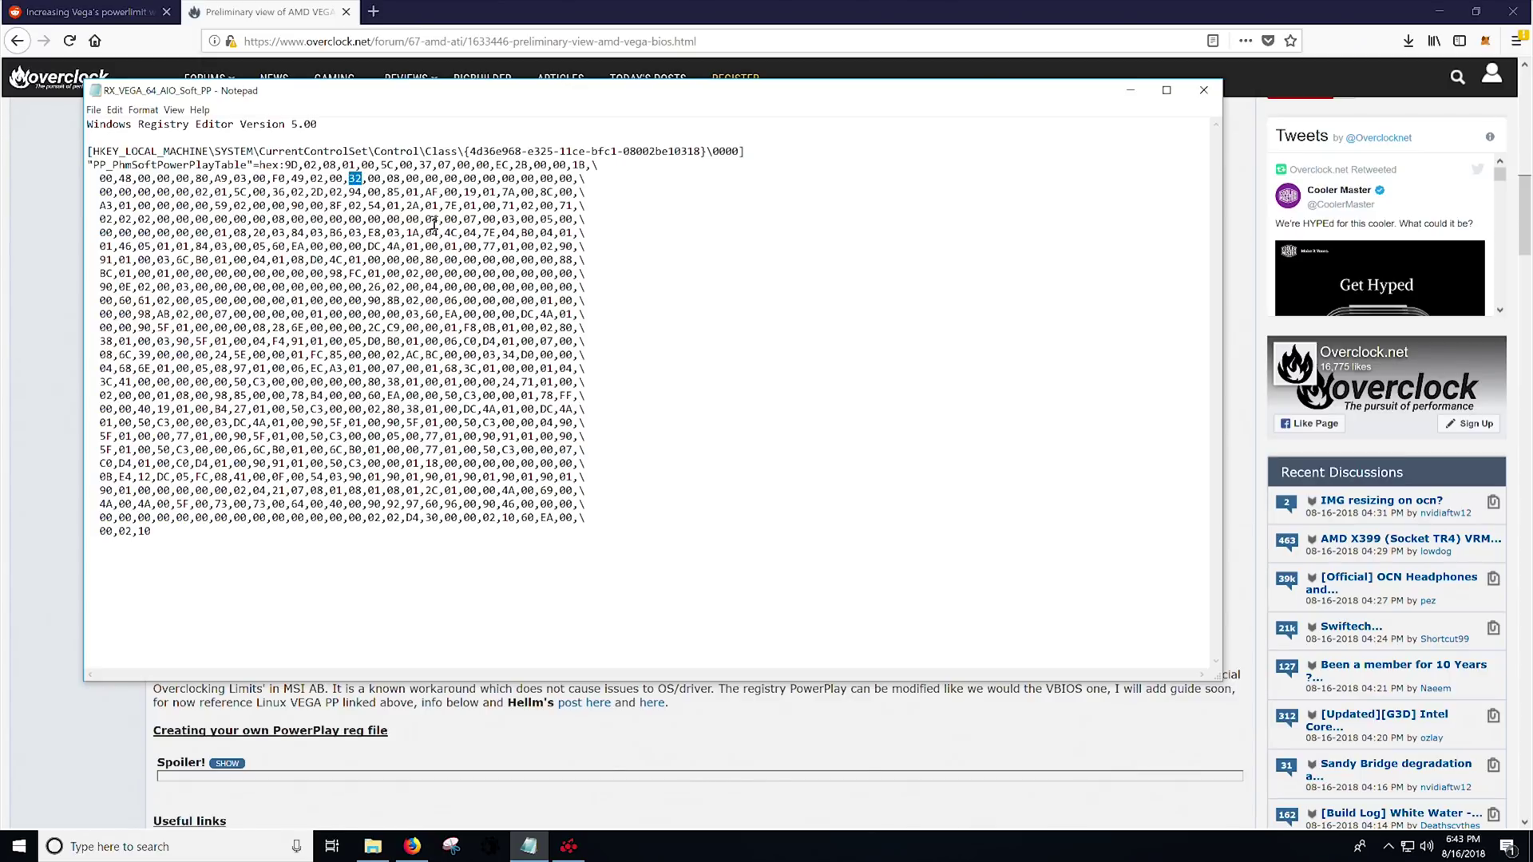
- Replace 32 with 96 in the AIO file and also open RX_VEGA_64_Soft_PP in Notepad
type("96")
left_click_drag(1053, 101, 1062, 193)
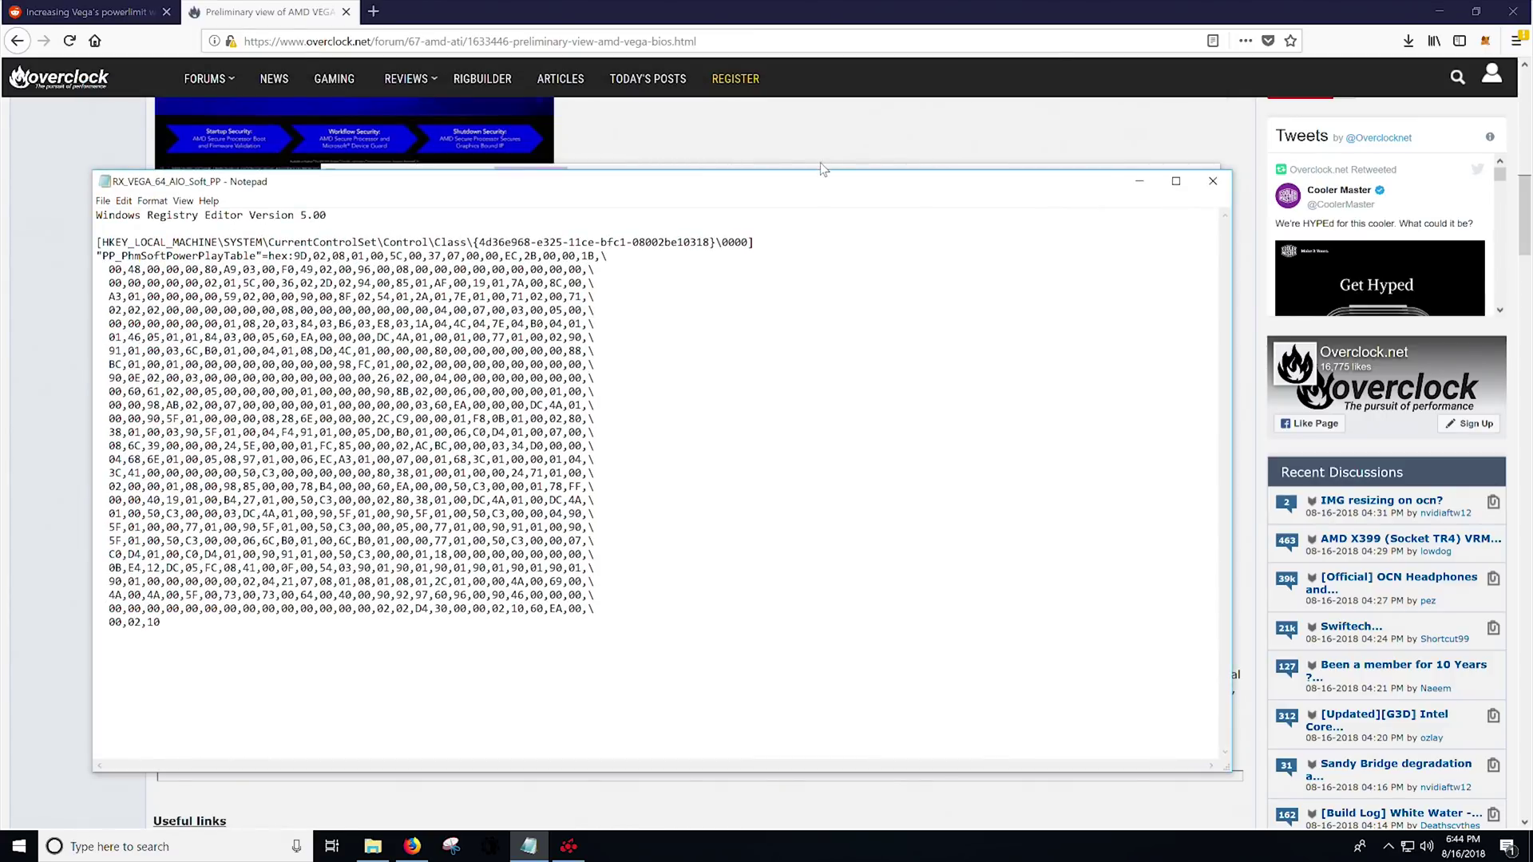
key("alt+Tab")
right_click(537, 303)
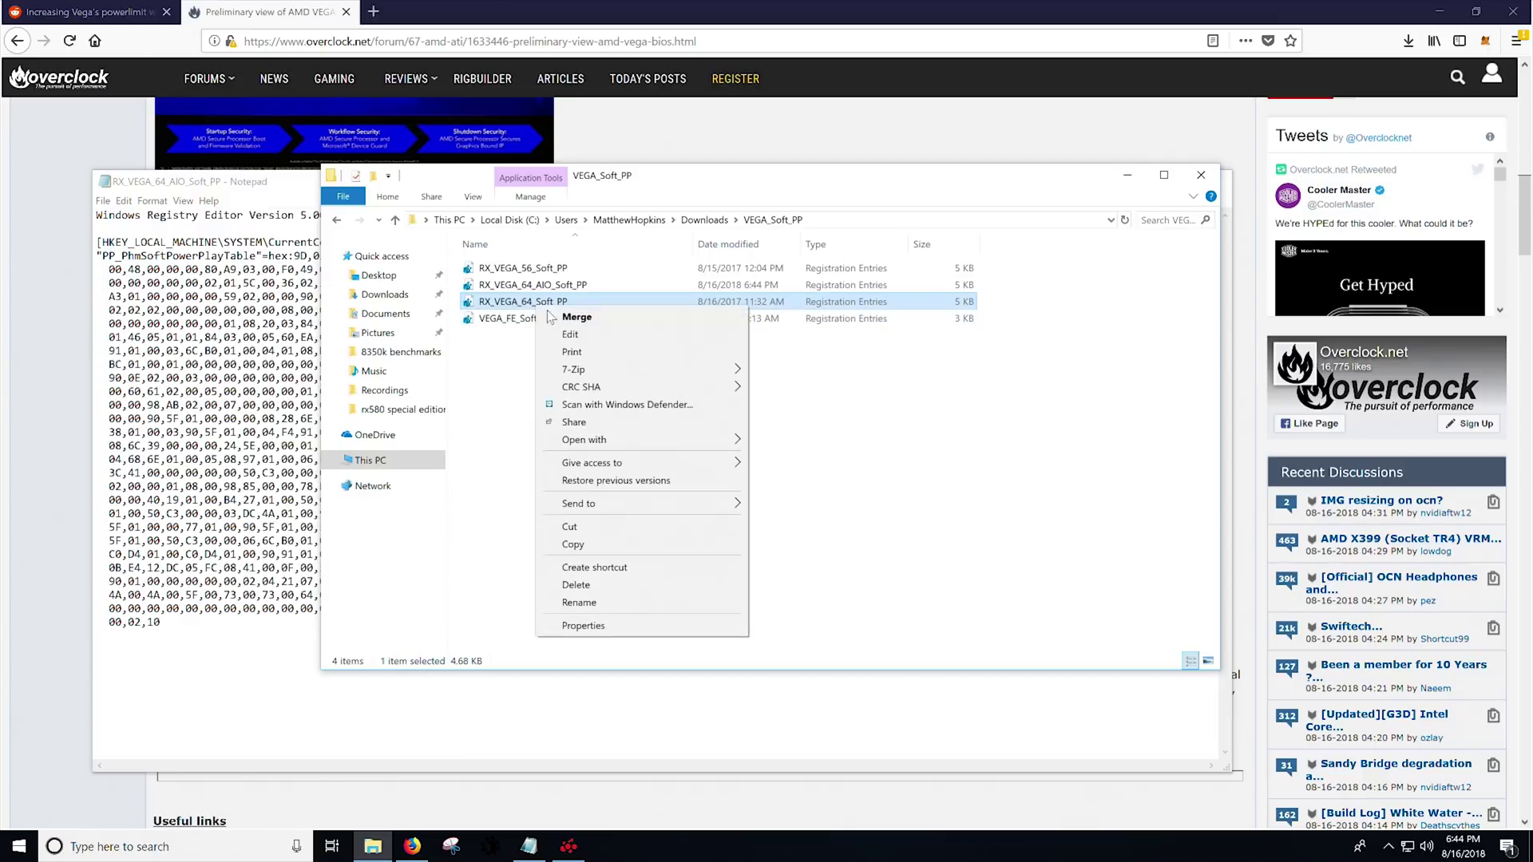
left_click(575, 333)
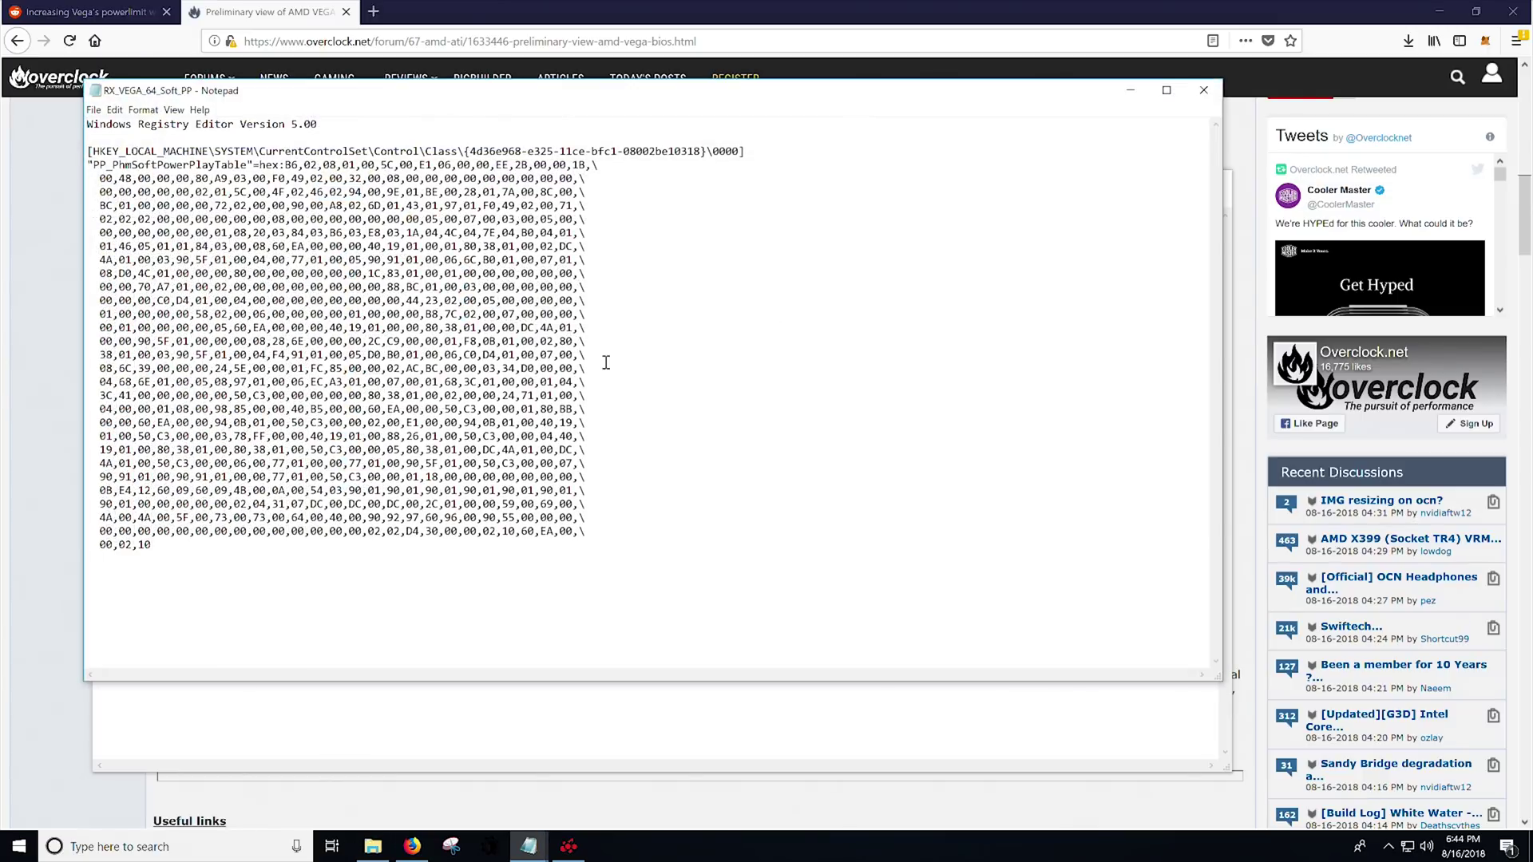
- Locate the 32, DC and 60 hex values and replace 2C with 90
double_click(357, 180)
double_click(392, 505)
double_click(412, 505)
left_click_drag(428, 505, 488, 505)
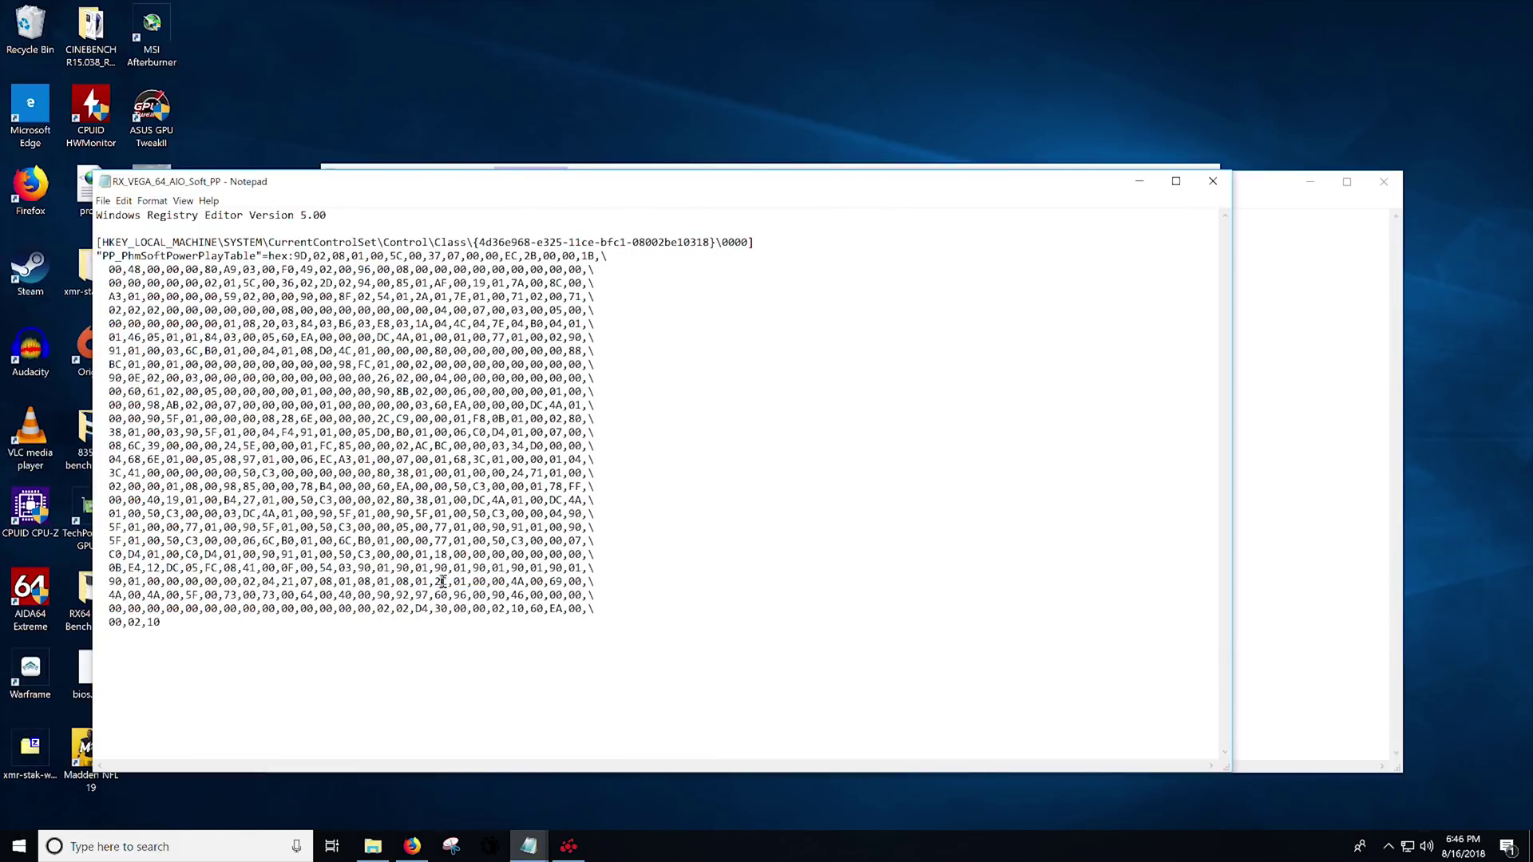
left_click_drag(450, 582, 431, 582)
type("90")
left_click(1346, 365)
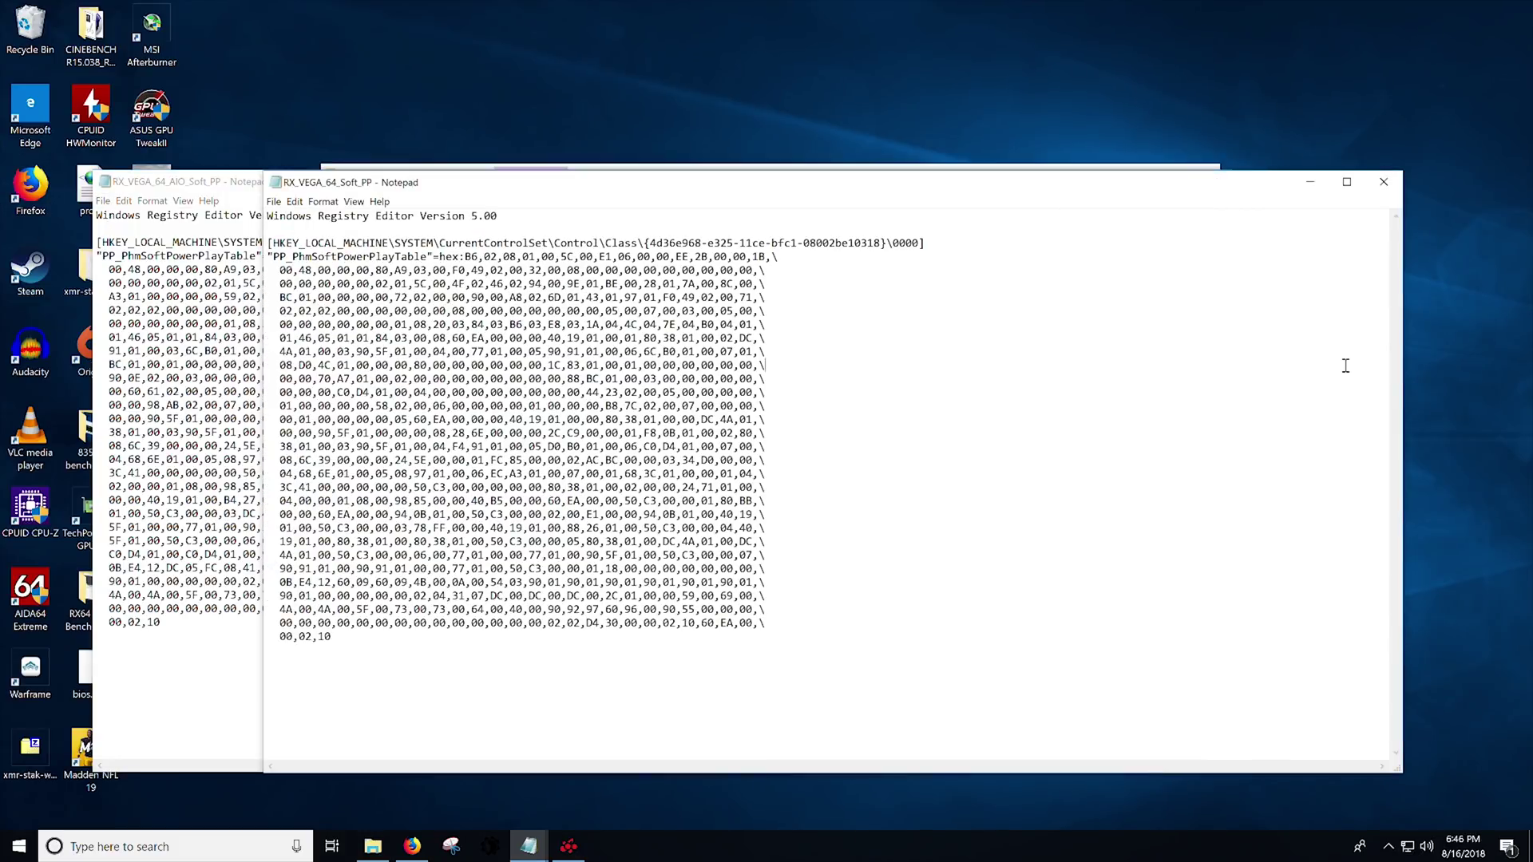
left_click(17, 846)
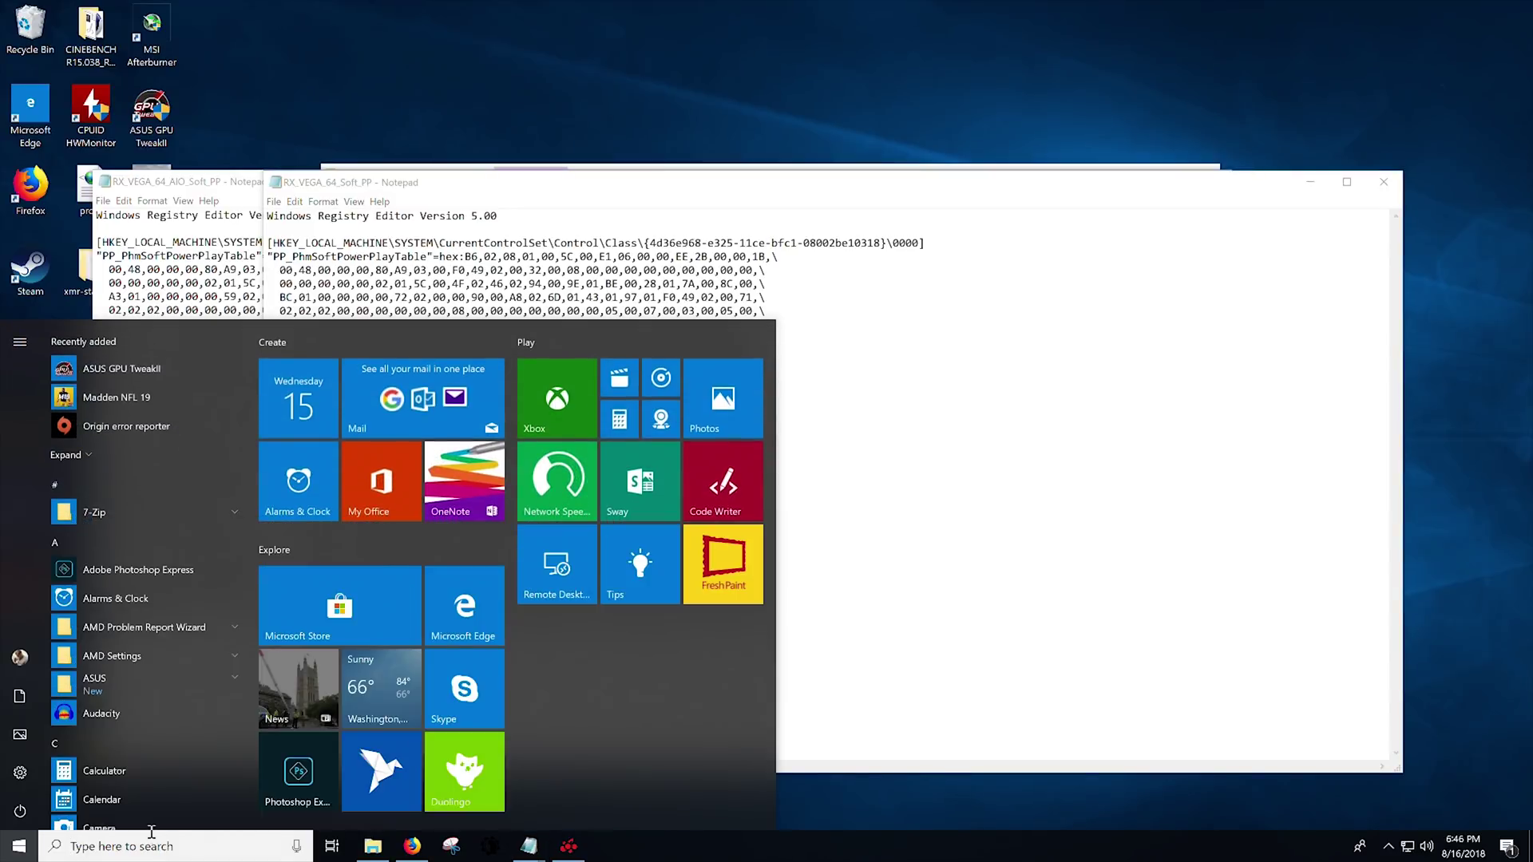
- Launch Registry Editor from the Run dialog and move it beside the Notepad files
left_click(126, 845)
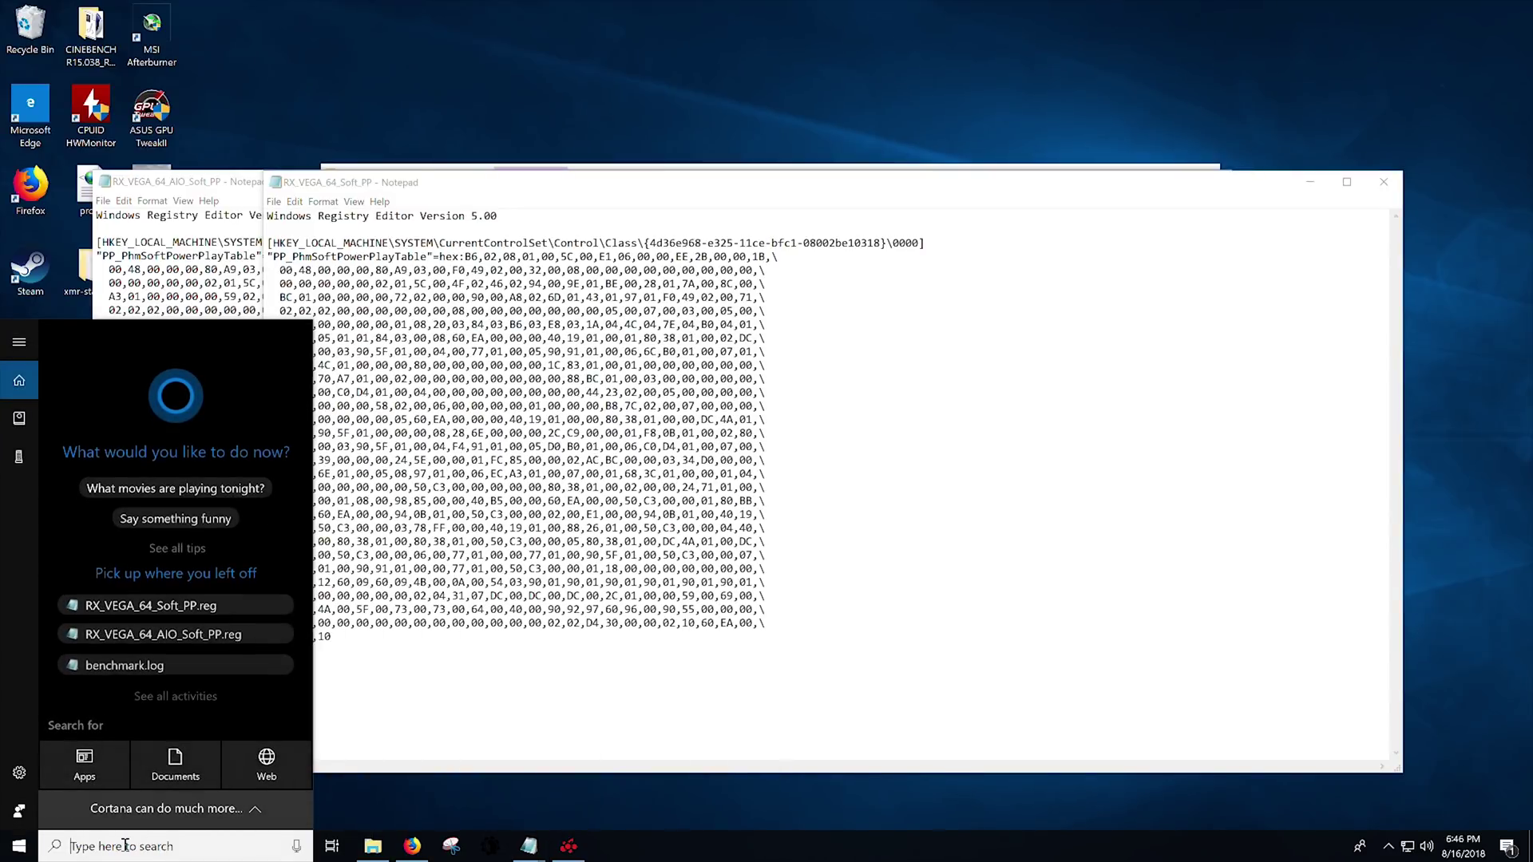
type("run")
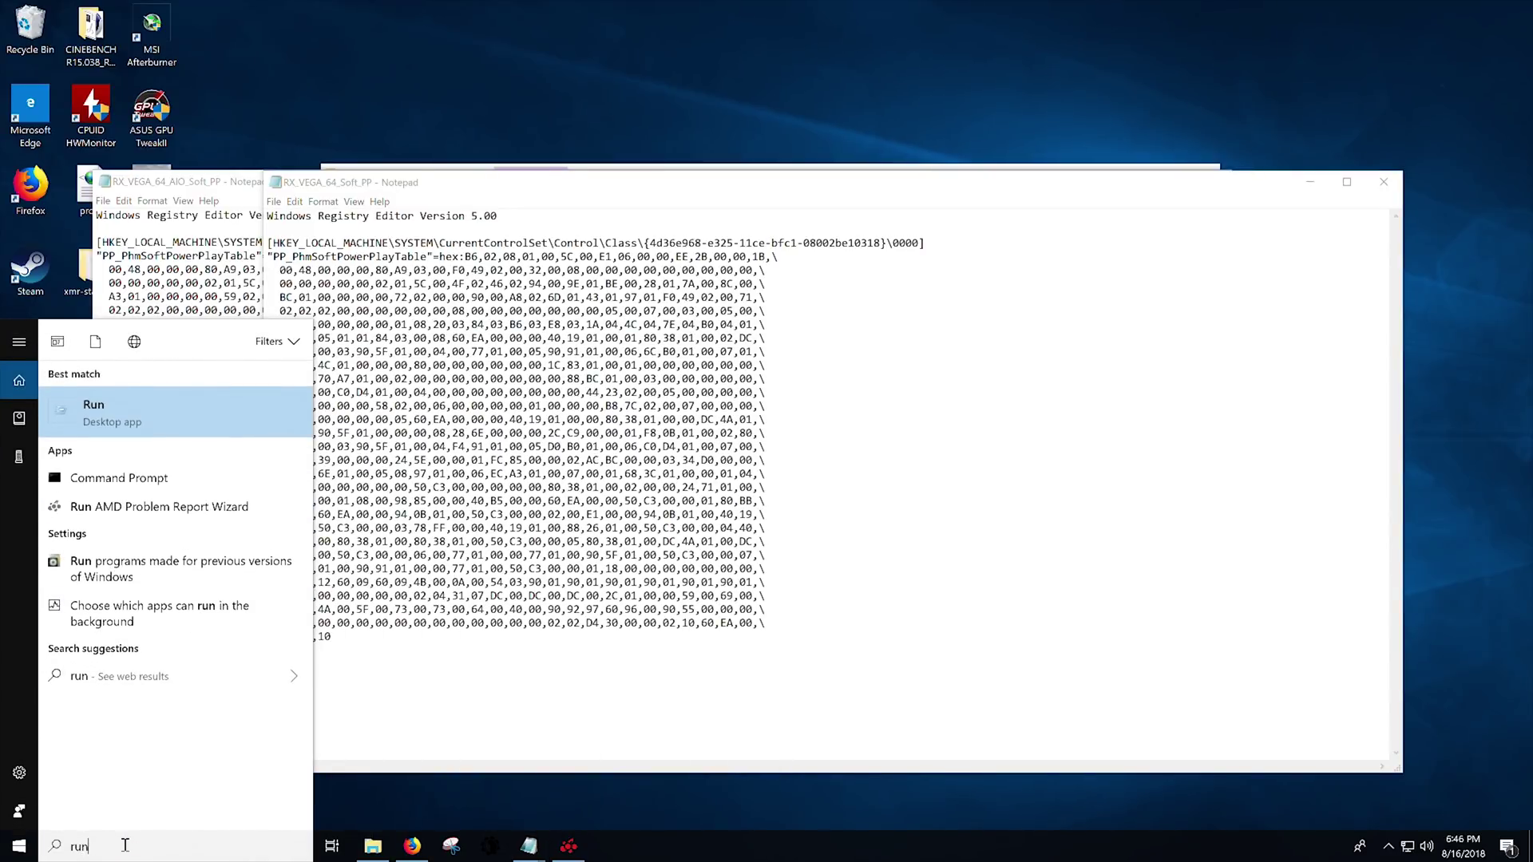
key("Return")
type("regedit")
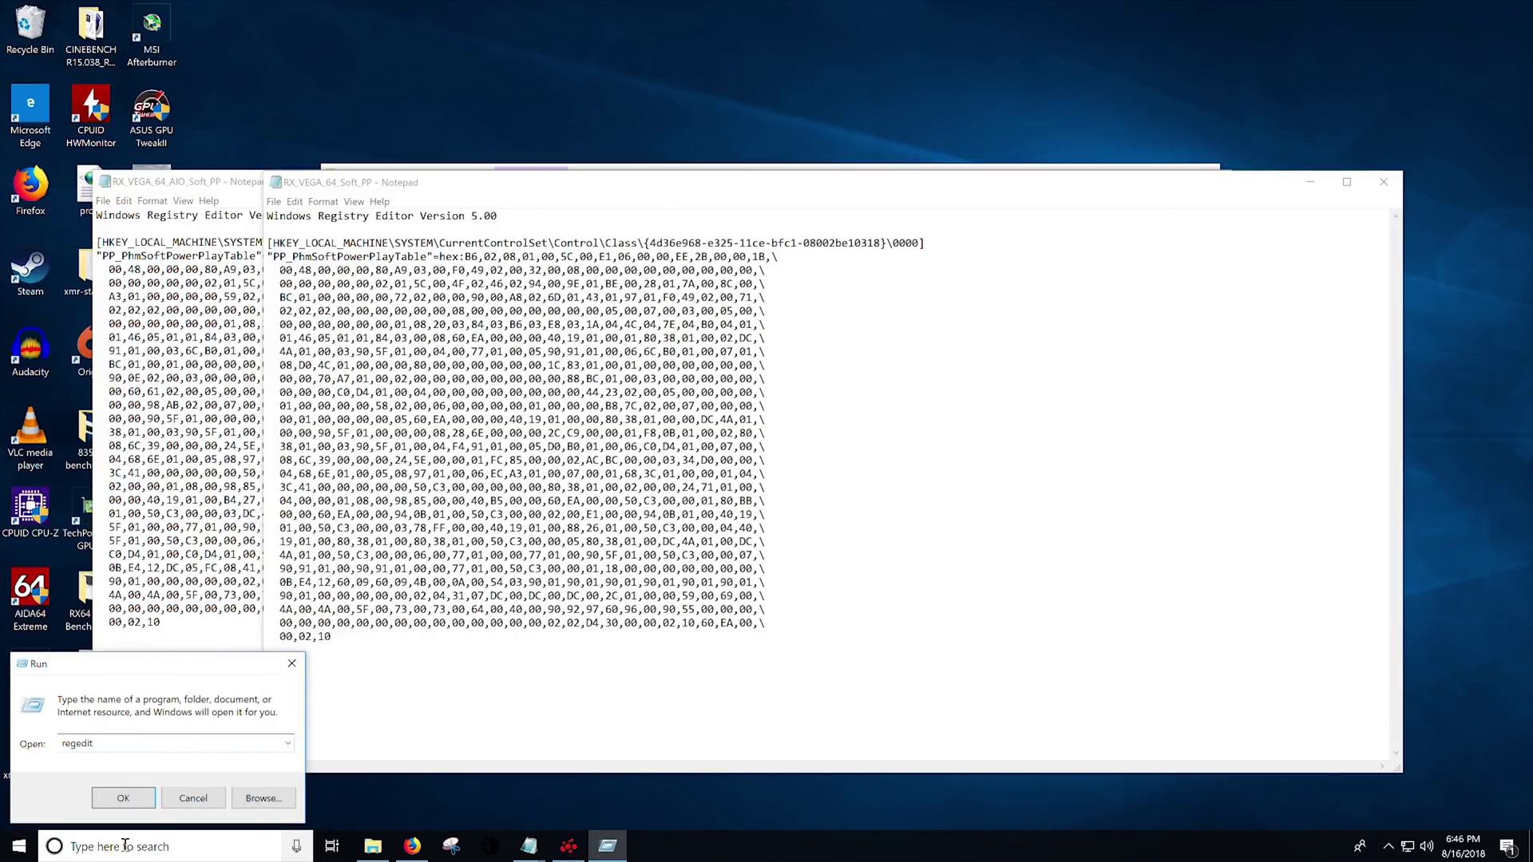
key("Return")
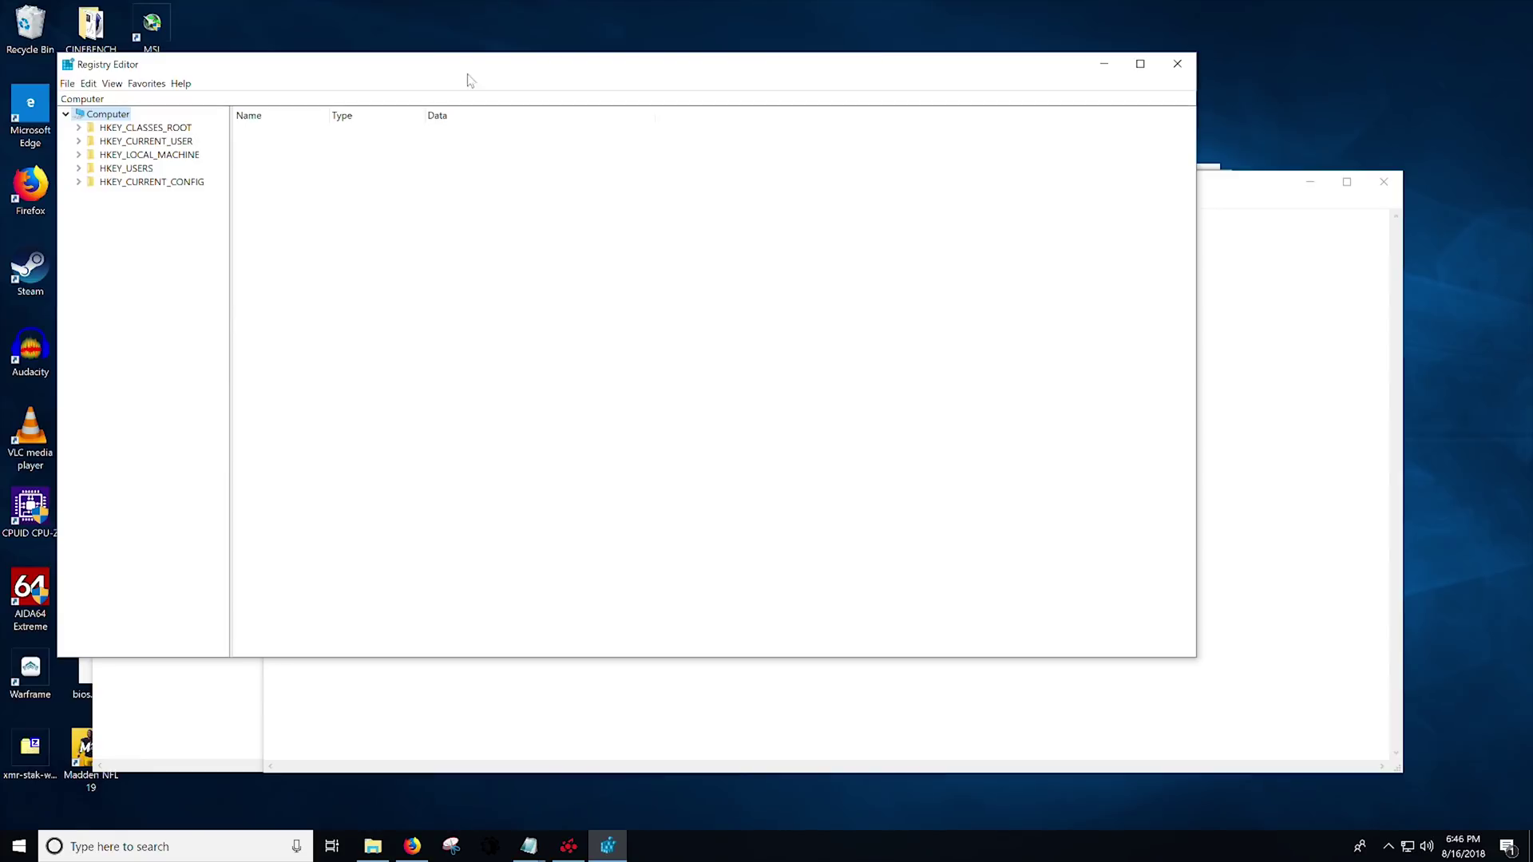
left_click_drag(376, 65, 1337, 120)
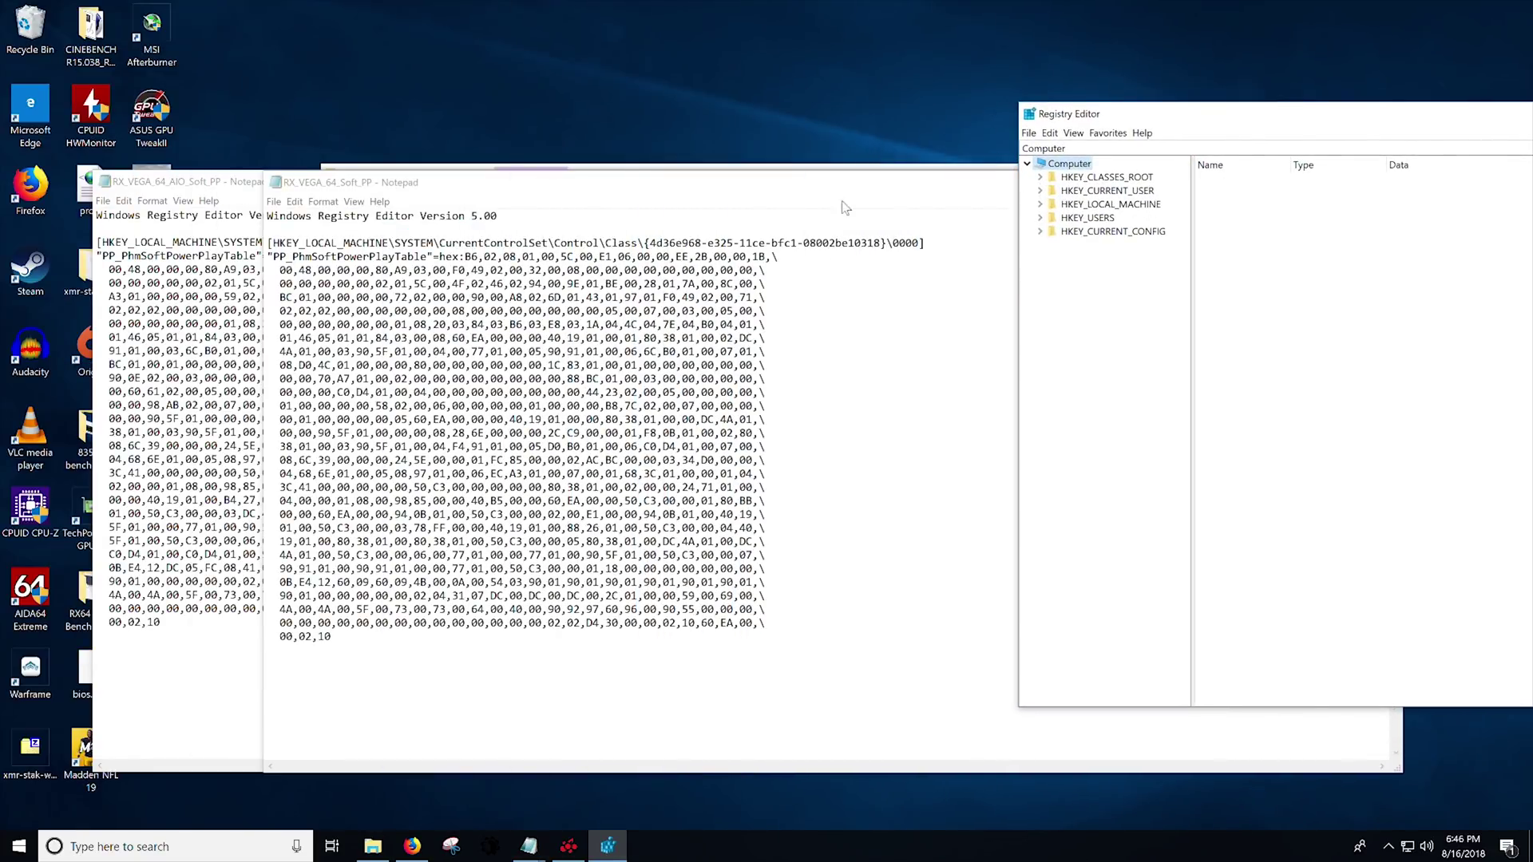
- Expand HKEY_LOCAL_MACHINE\SYSTEM\CurrentControlSet\Control\Class and select the {4d36e968-e325-11ce-bfc1-08002be10318} display class
double_click(1051, 206)
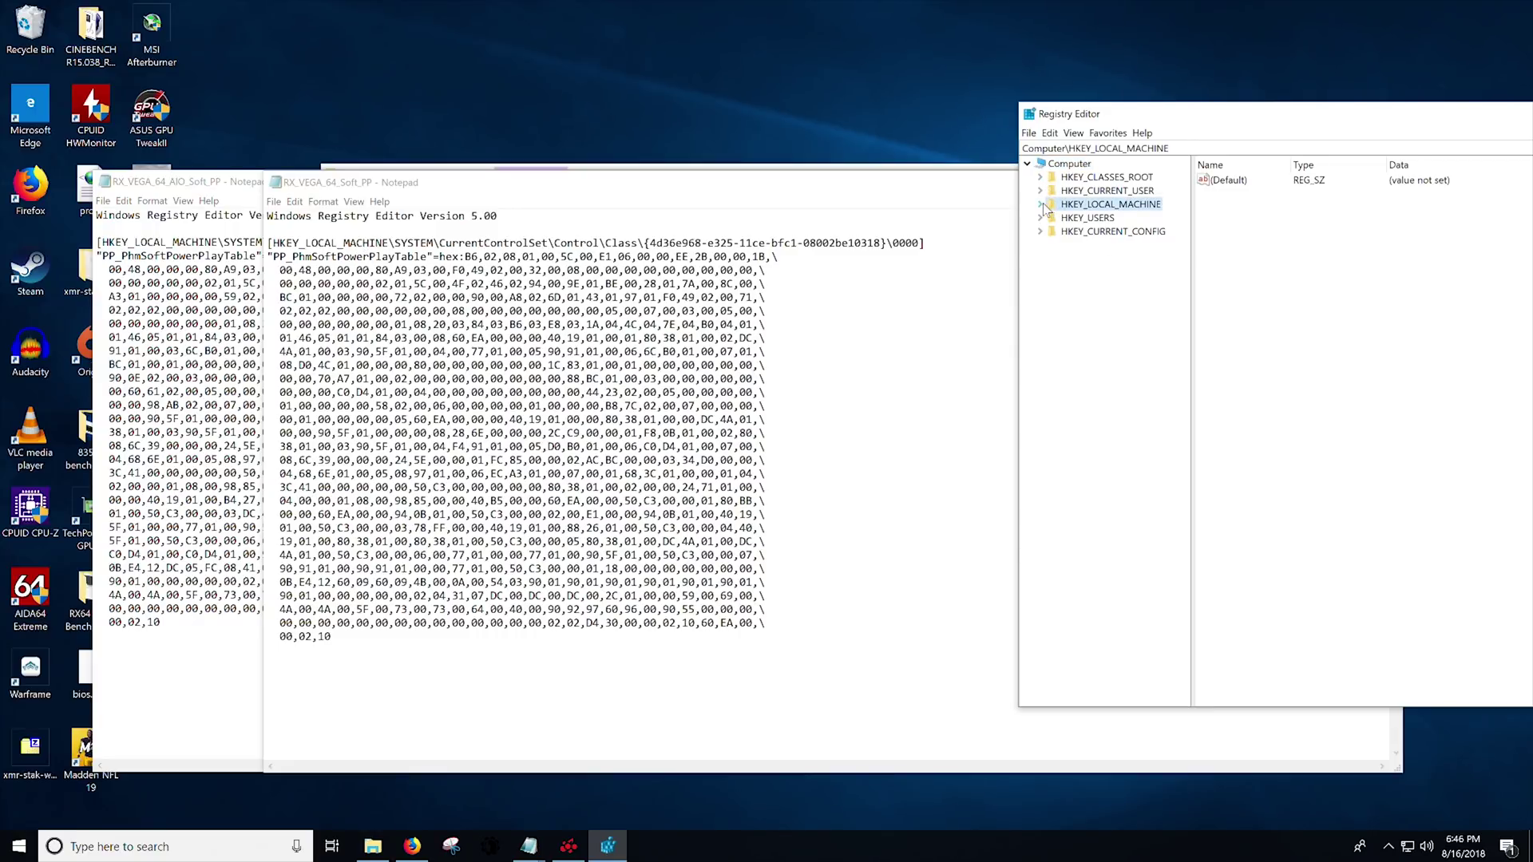
left_click(1053, 287)
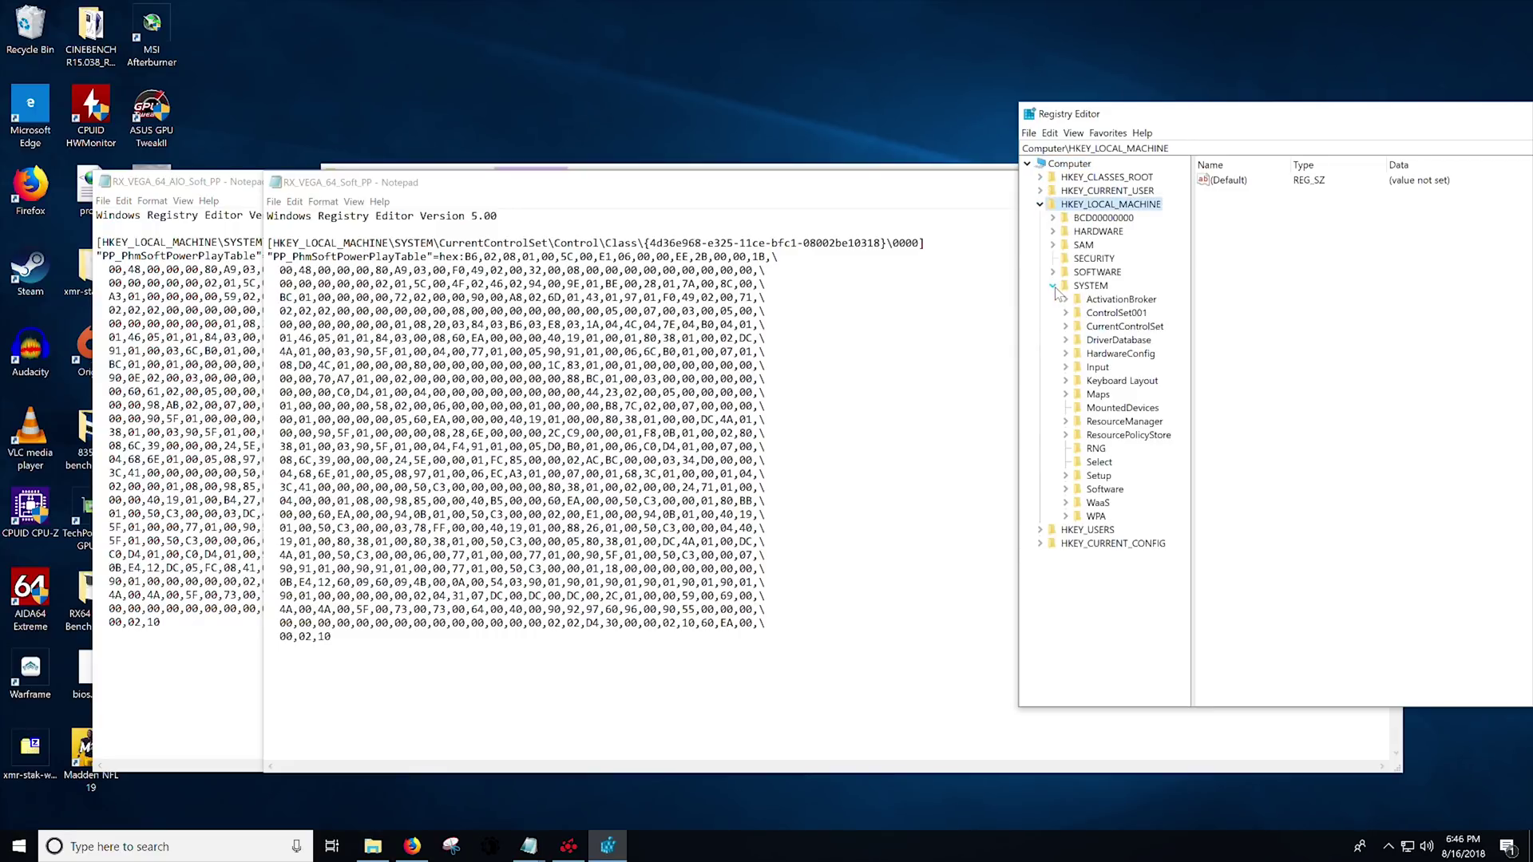
left_click(1066, 327)
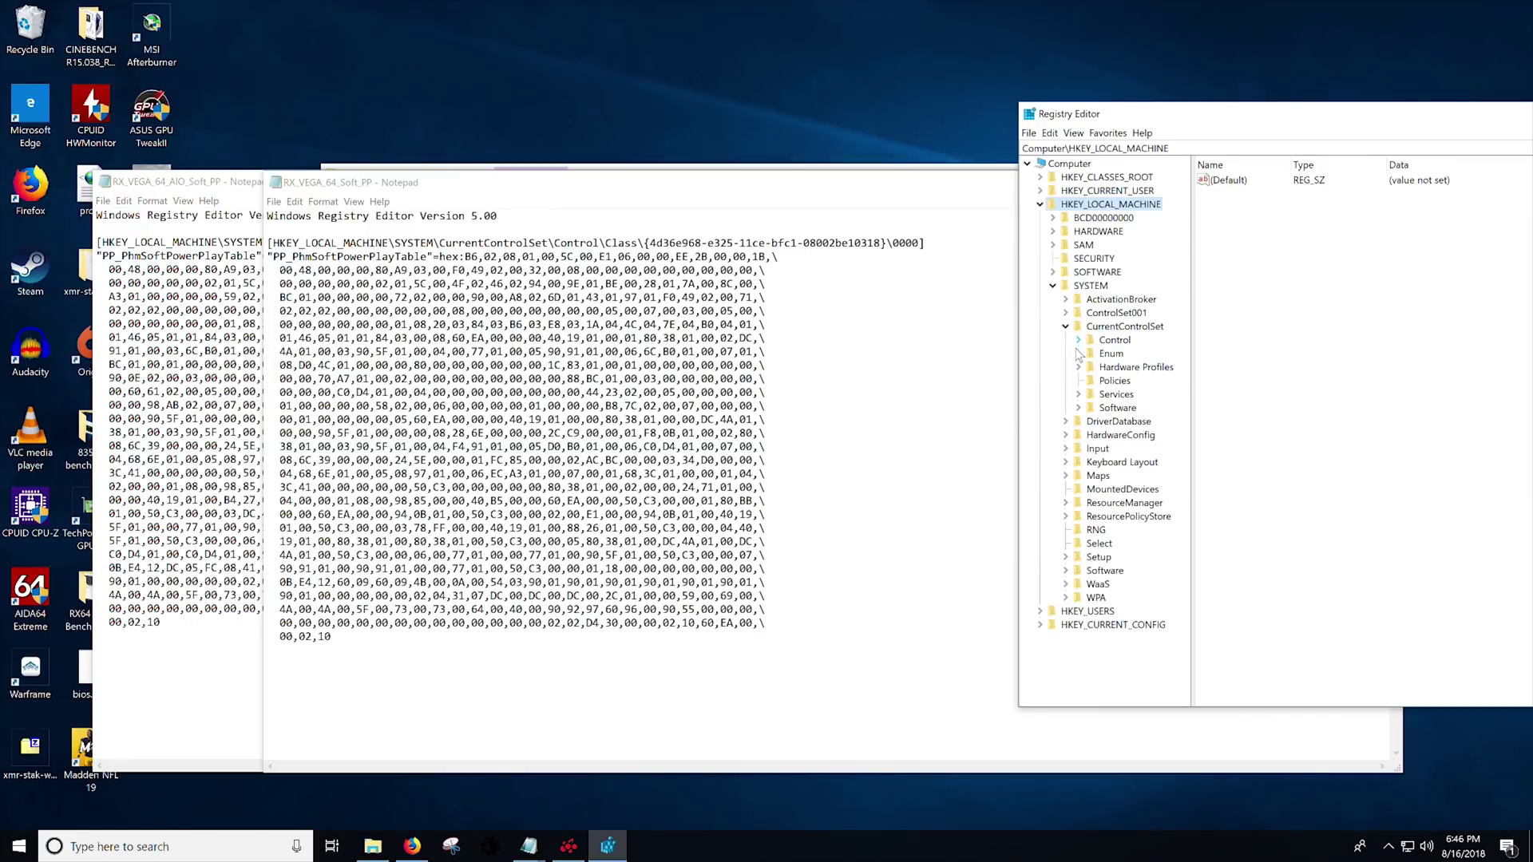
left_click(1079, 340)
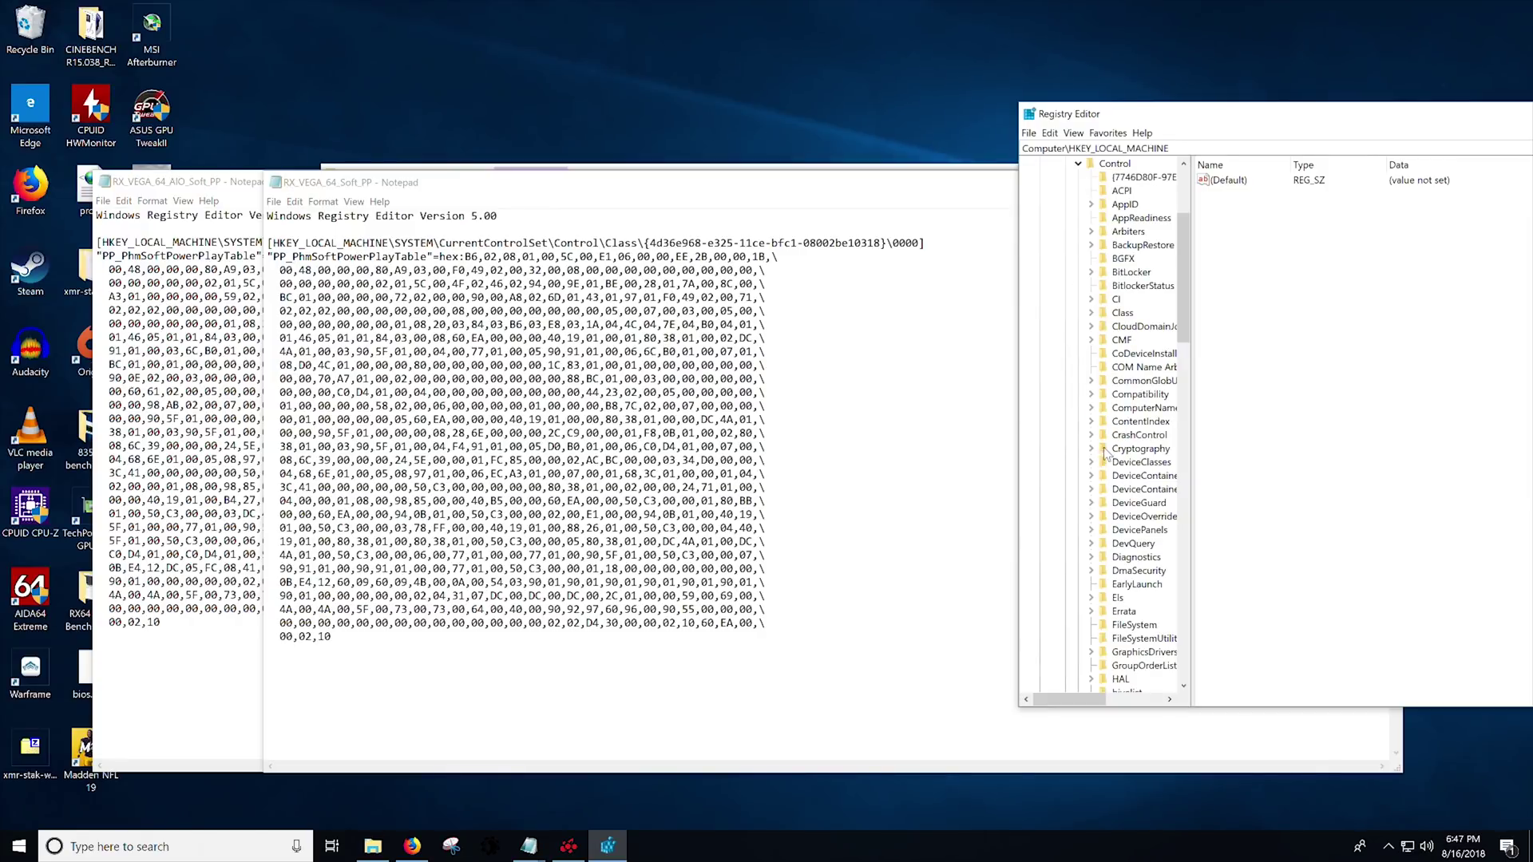
left_click(1091, 314)
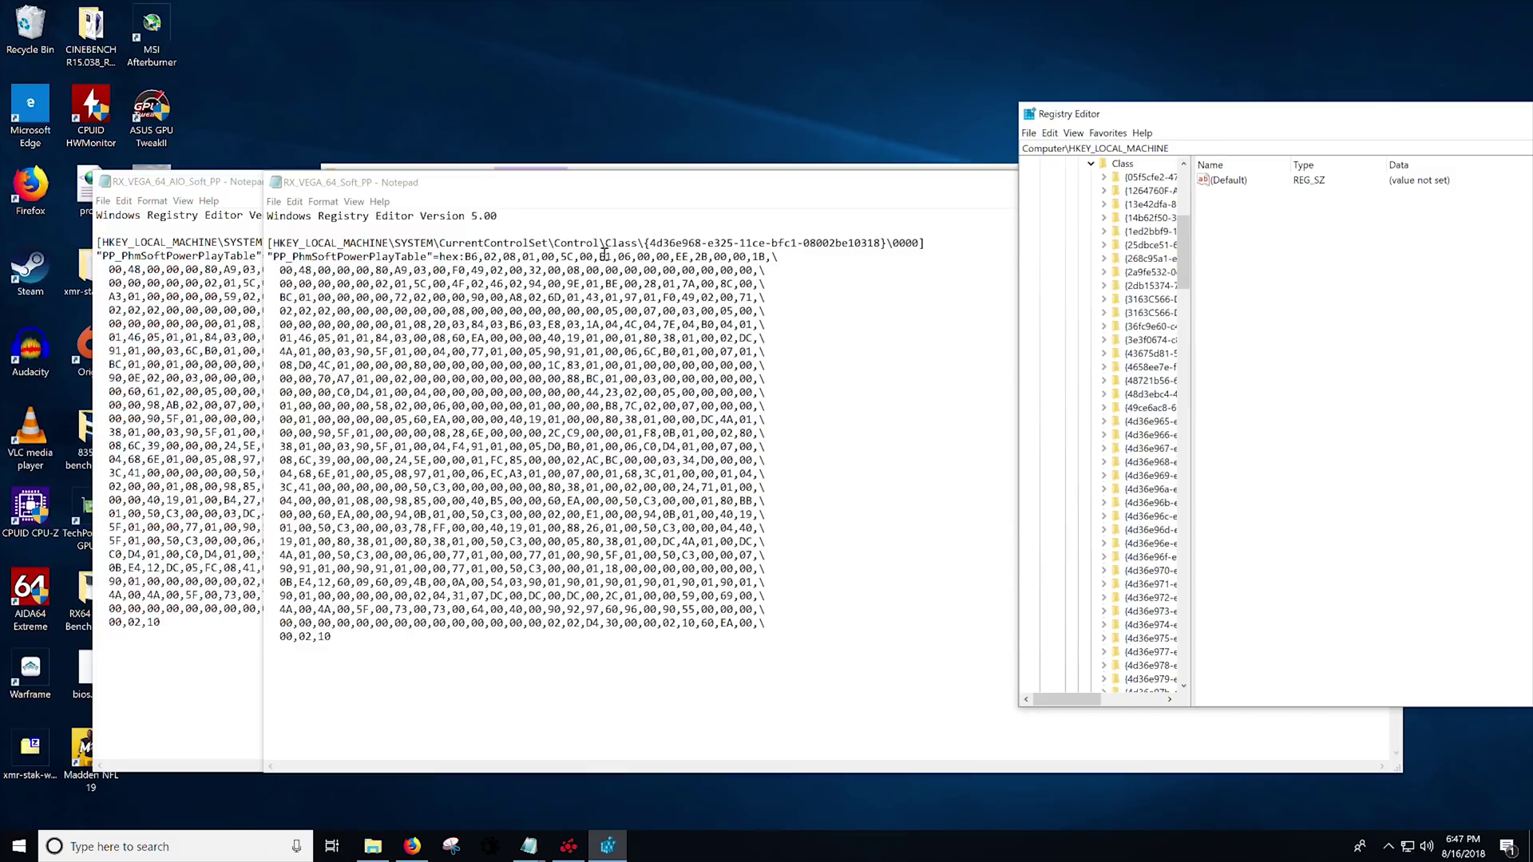
left_click_drag(1017, 360, 932, 360)
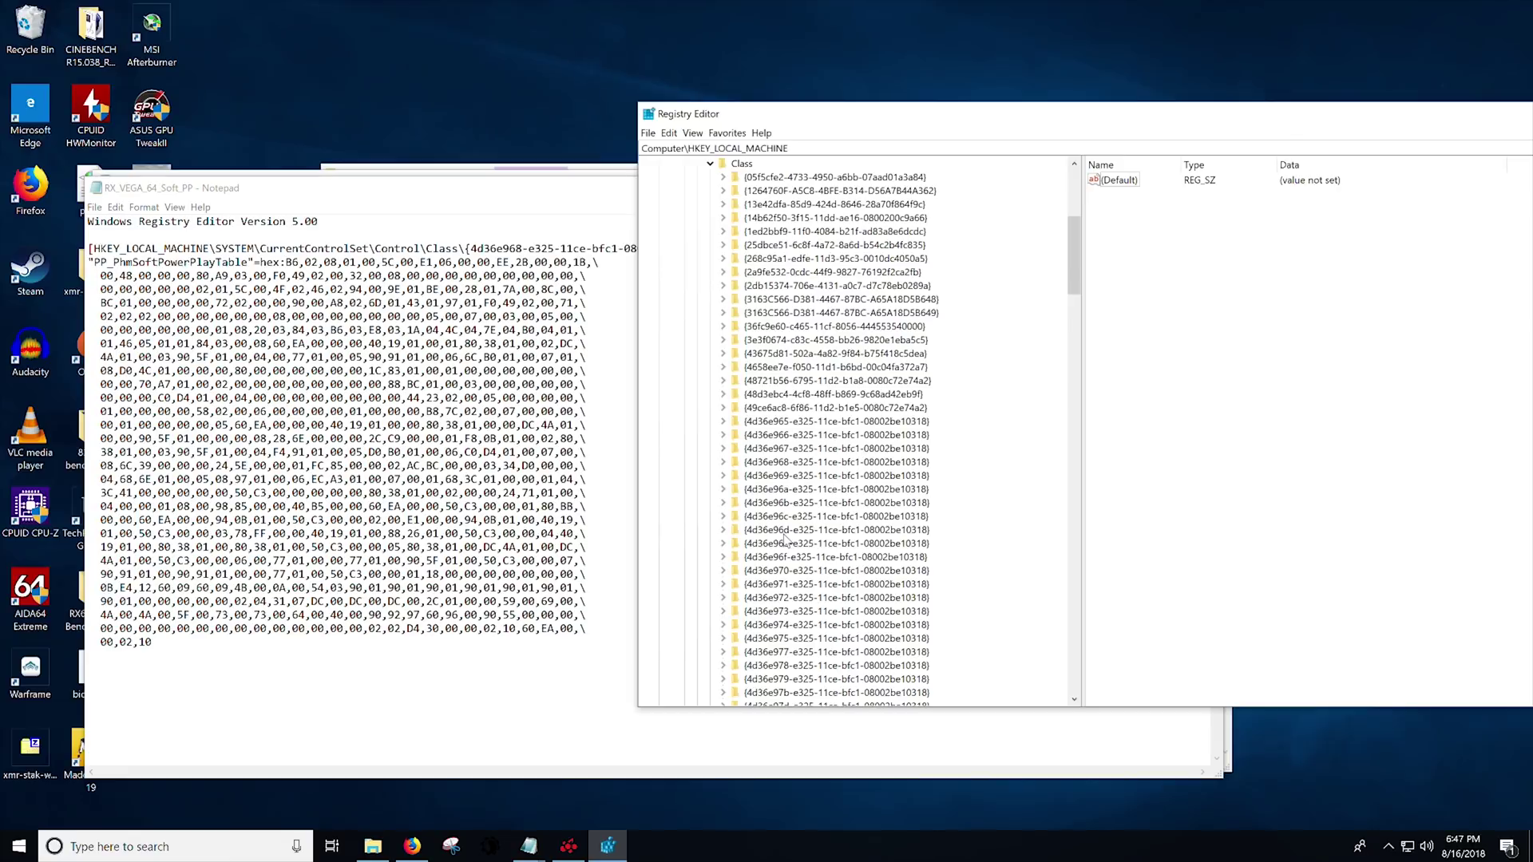
left_click(789, 468)
- Expand the display adapter key to its 0000 subkey, then bring the Soft PP file and folder forward
left_click(722, 462)
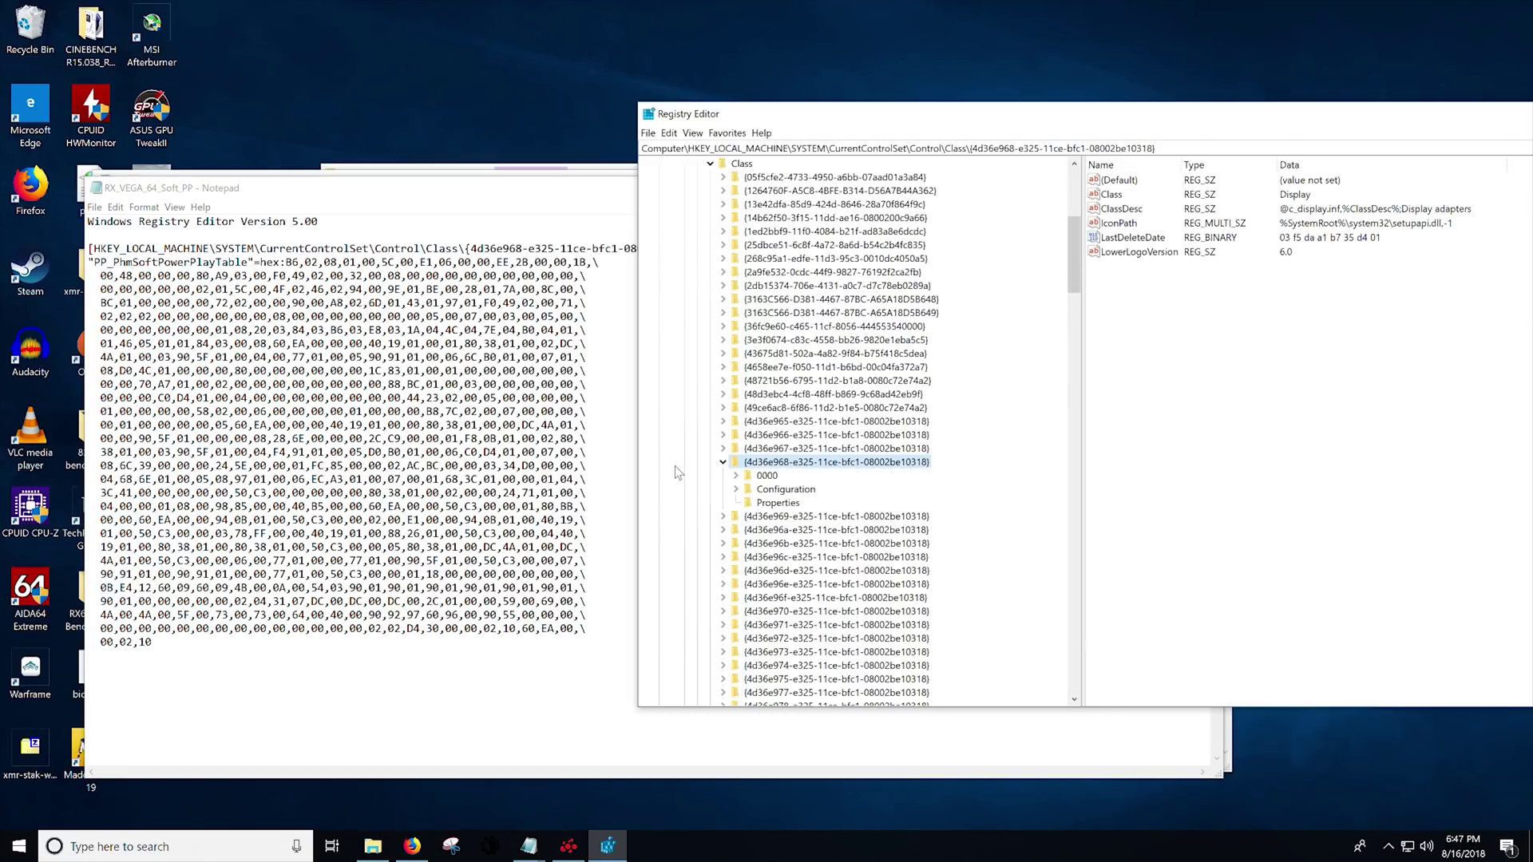
left_click(772, 476)
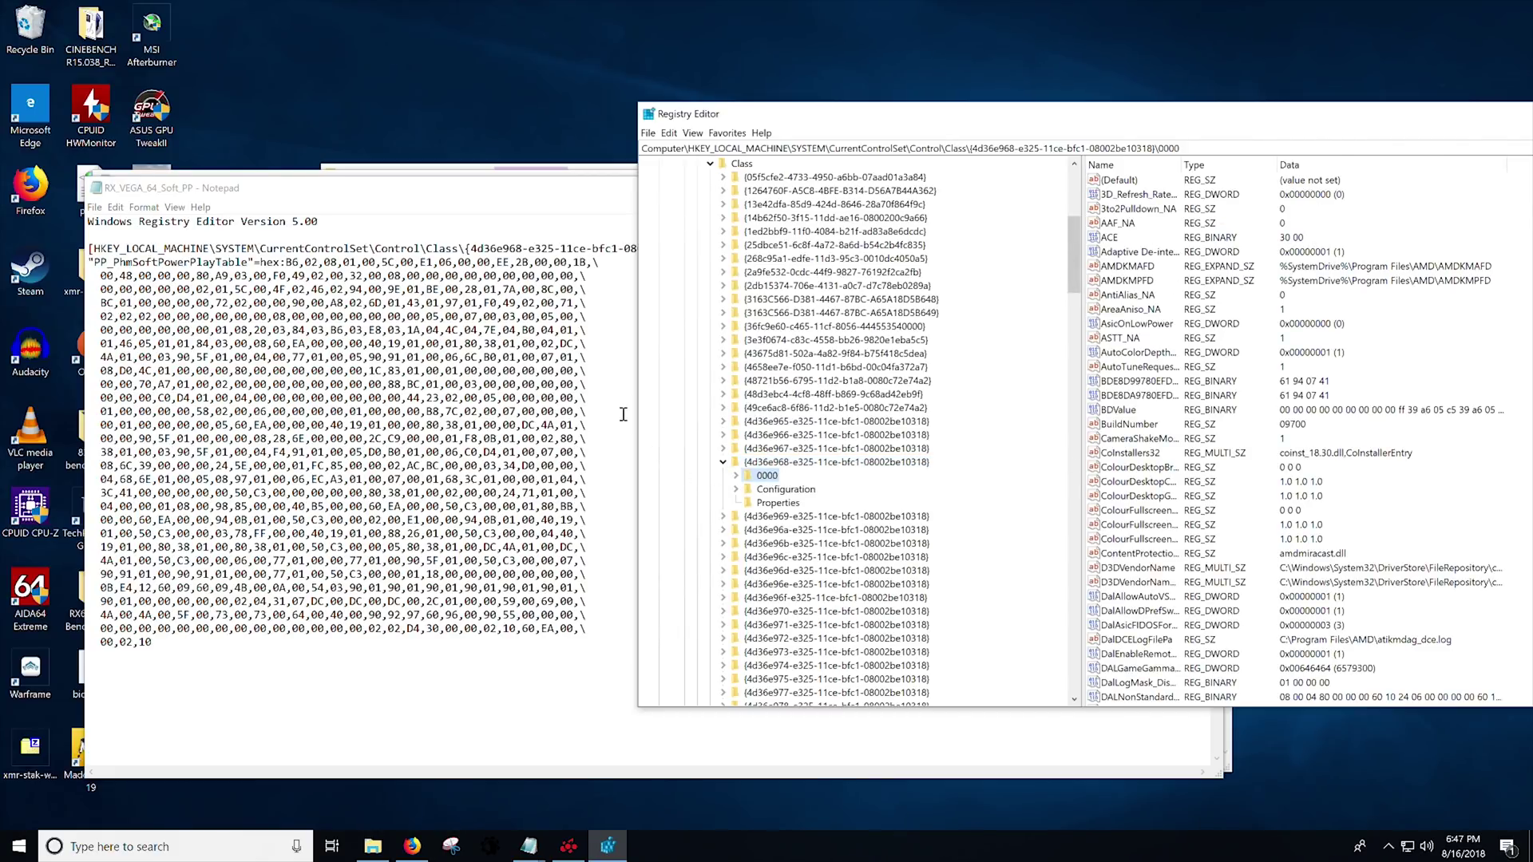
left_click(736, 476)
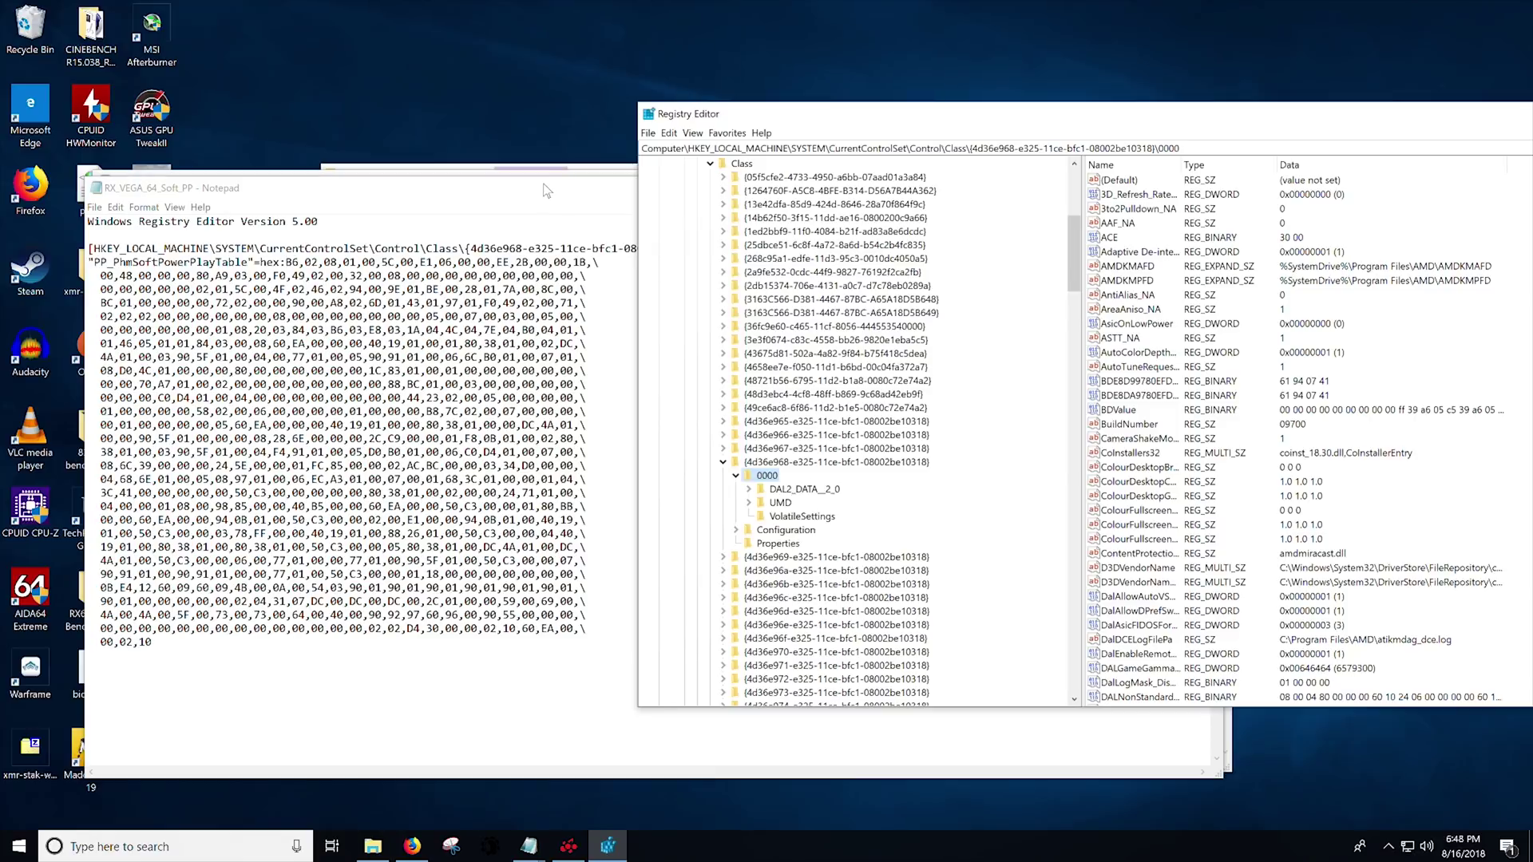
left_click(589, 370)
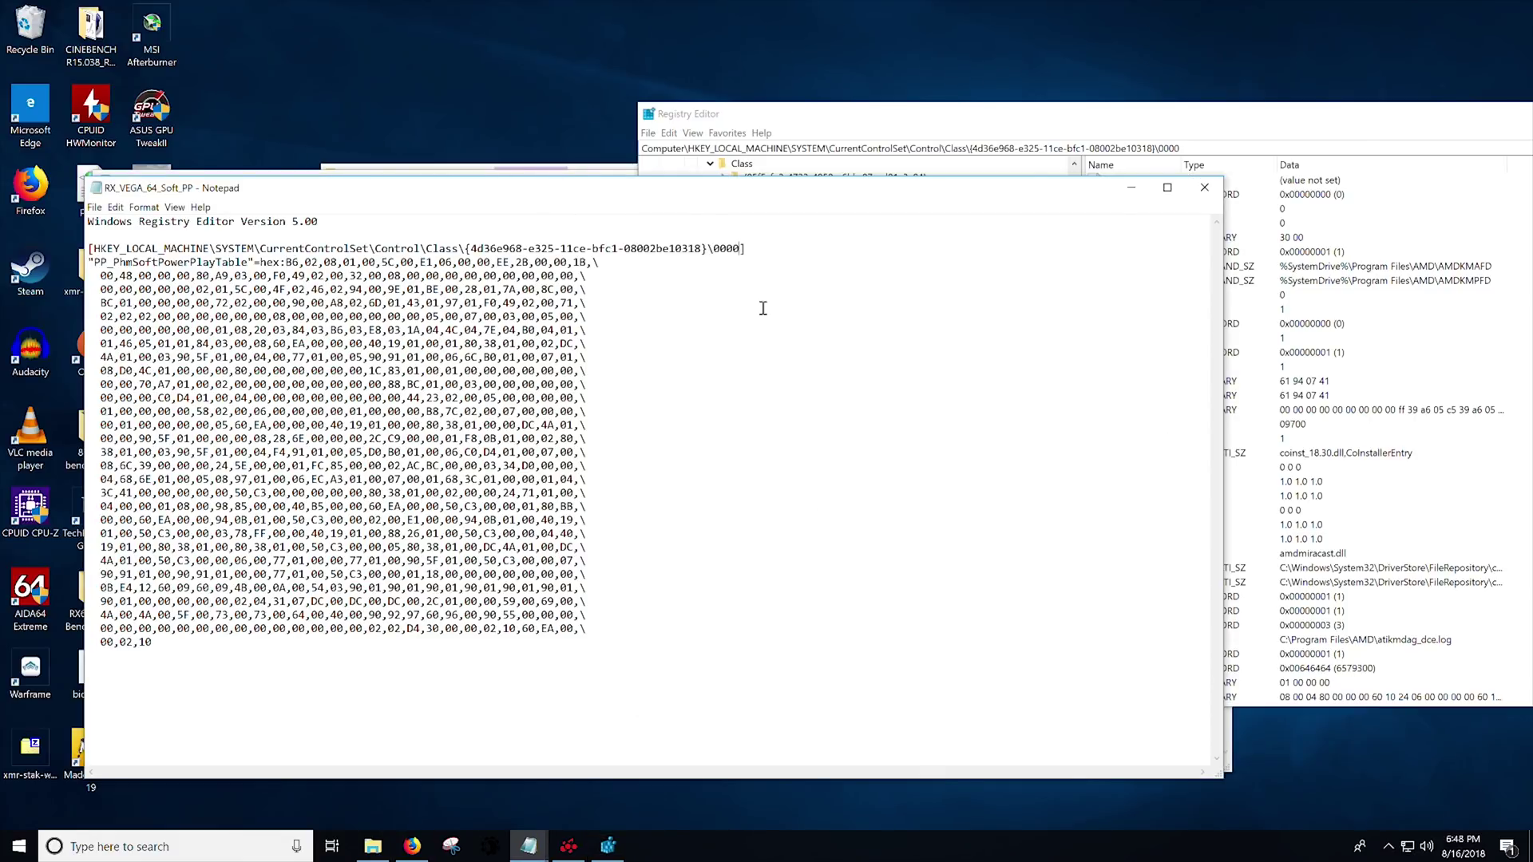
left_click(425, 170)
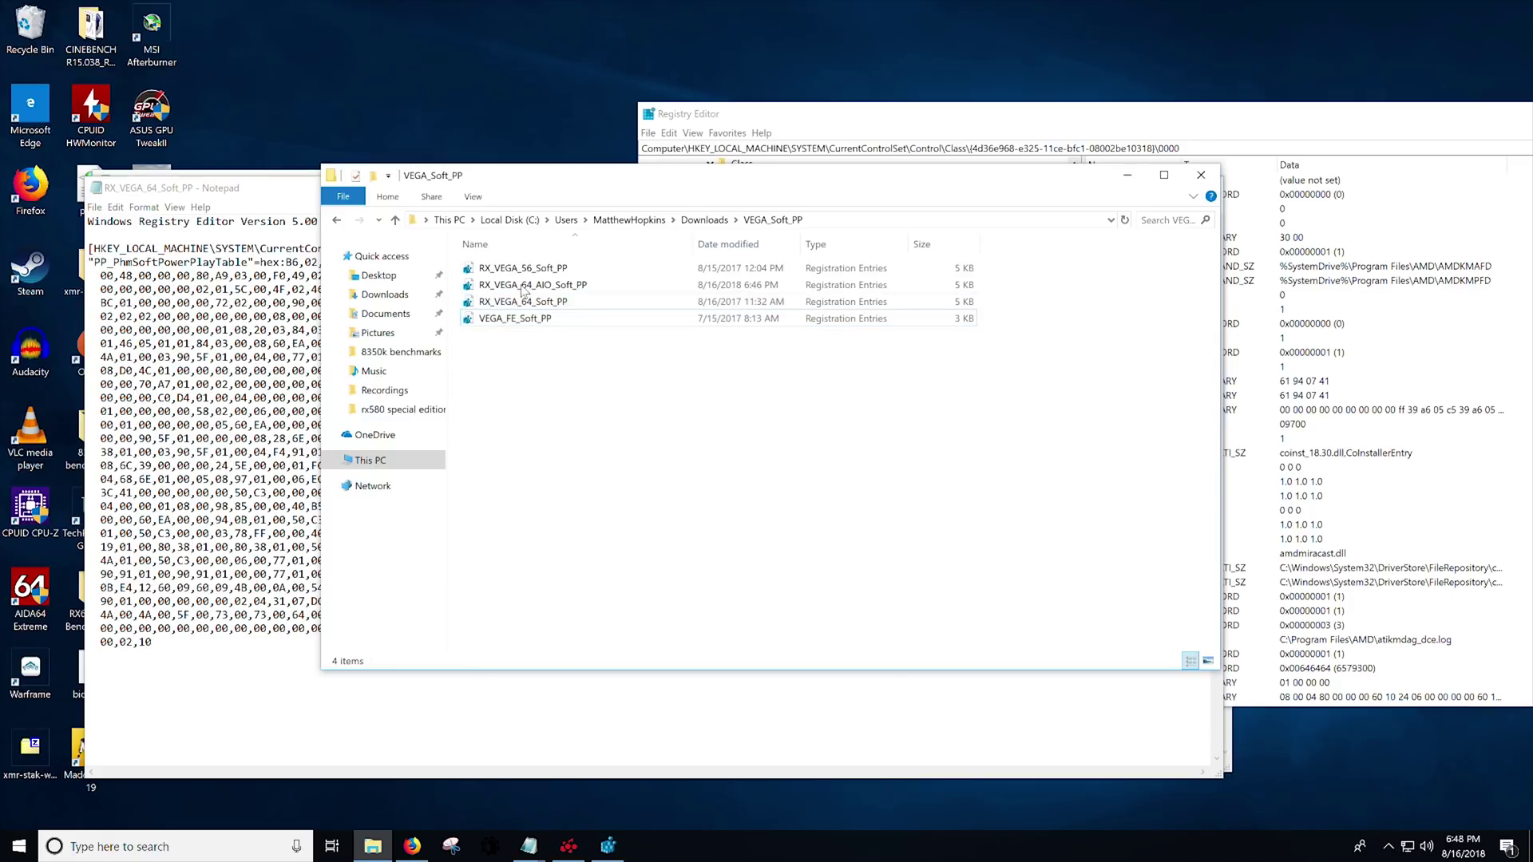
- Open RX_VEGA_64_AIO_Soft_PP.reg in Notepad and save it
left_click(211, 198)
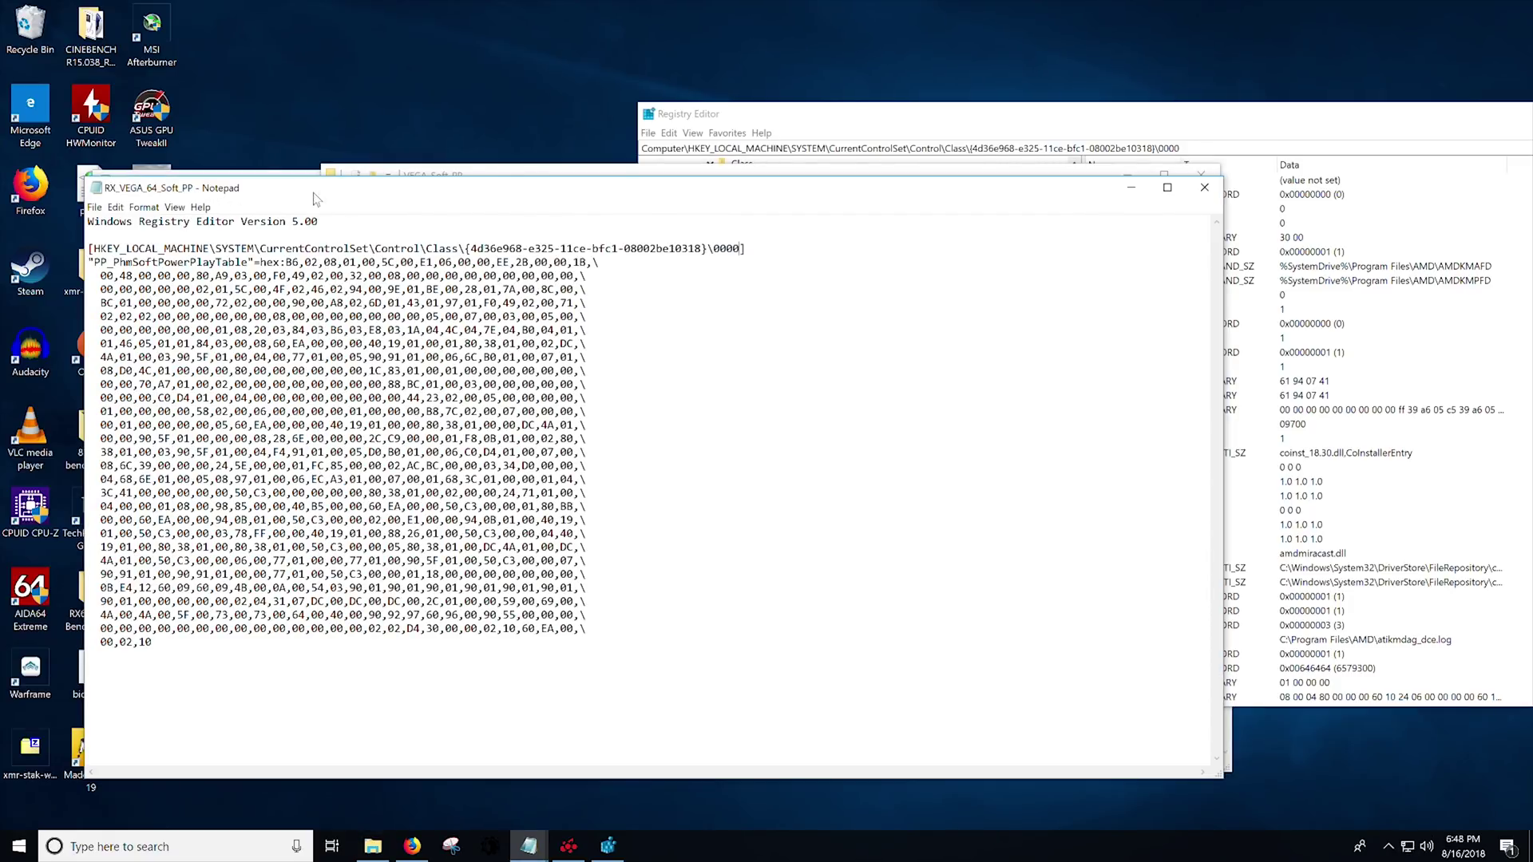
left_click(1131, 190)
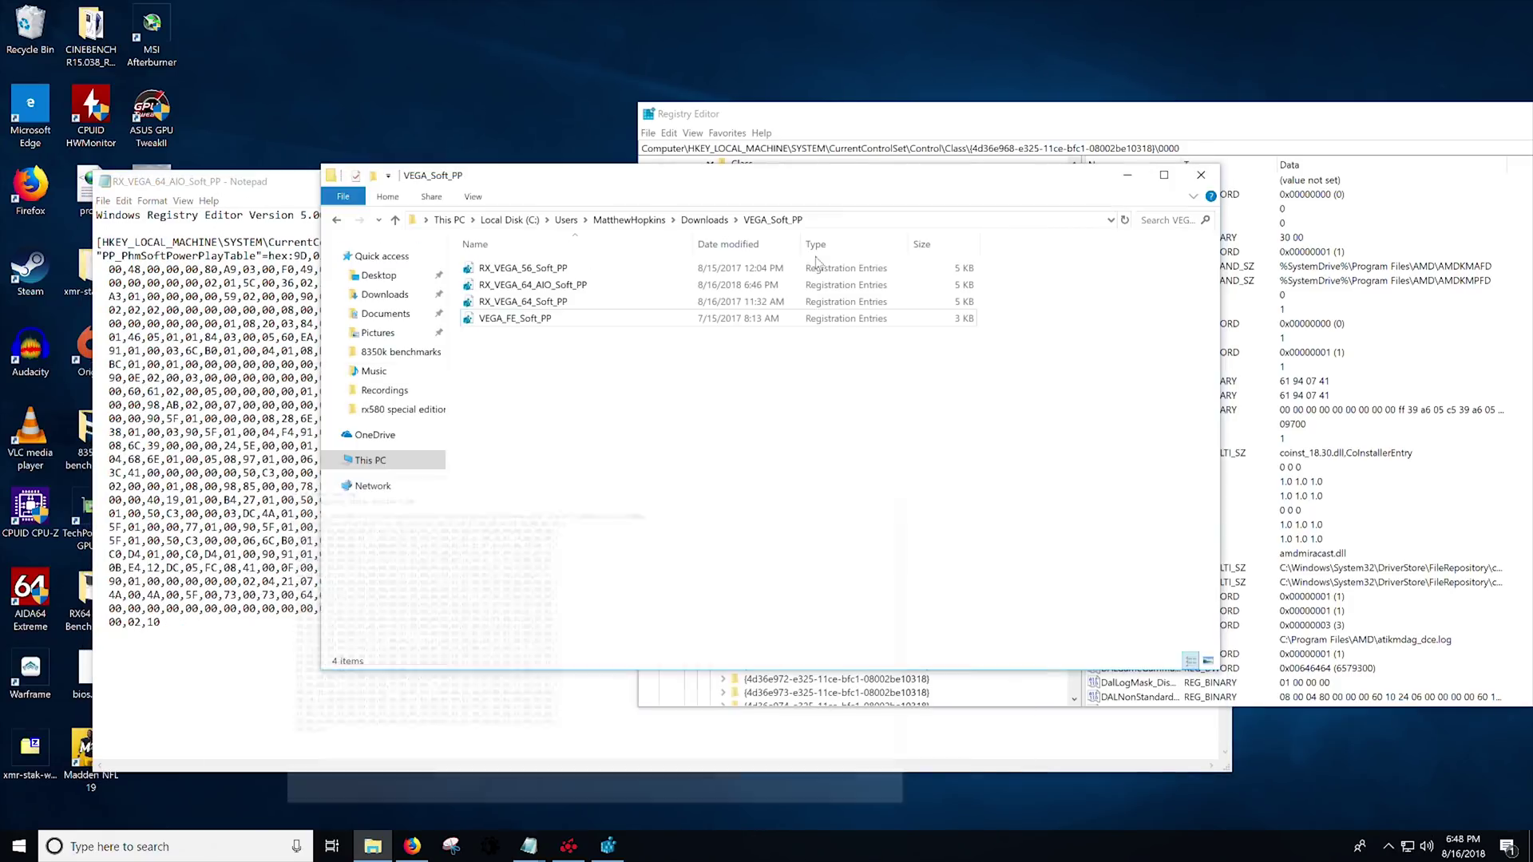
double_click(548, 414)
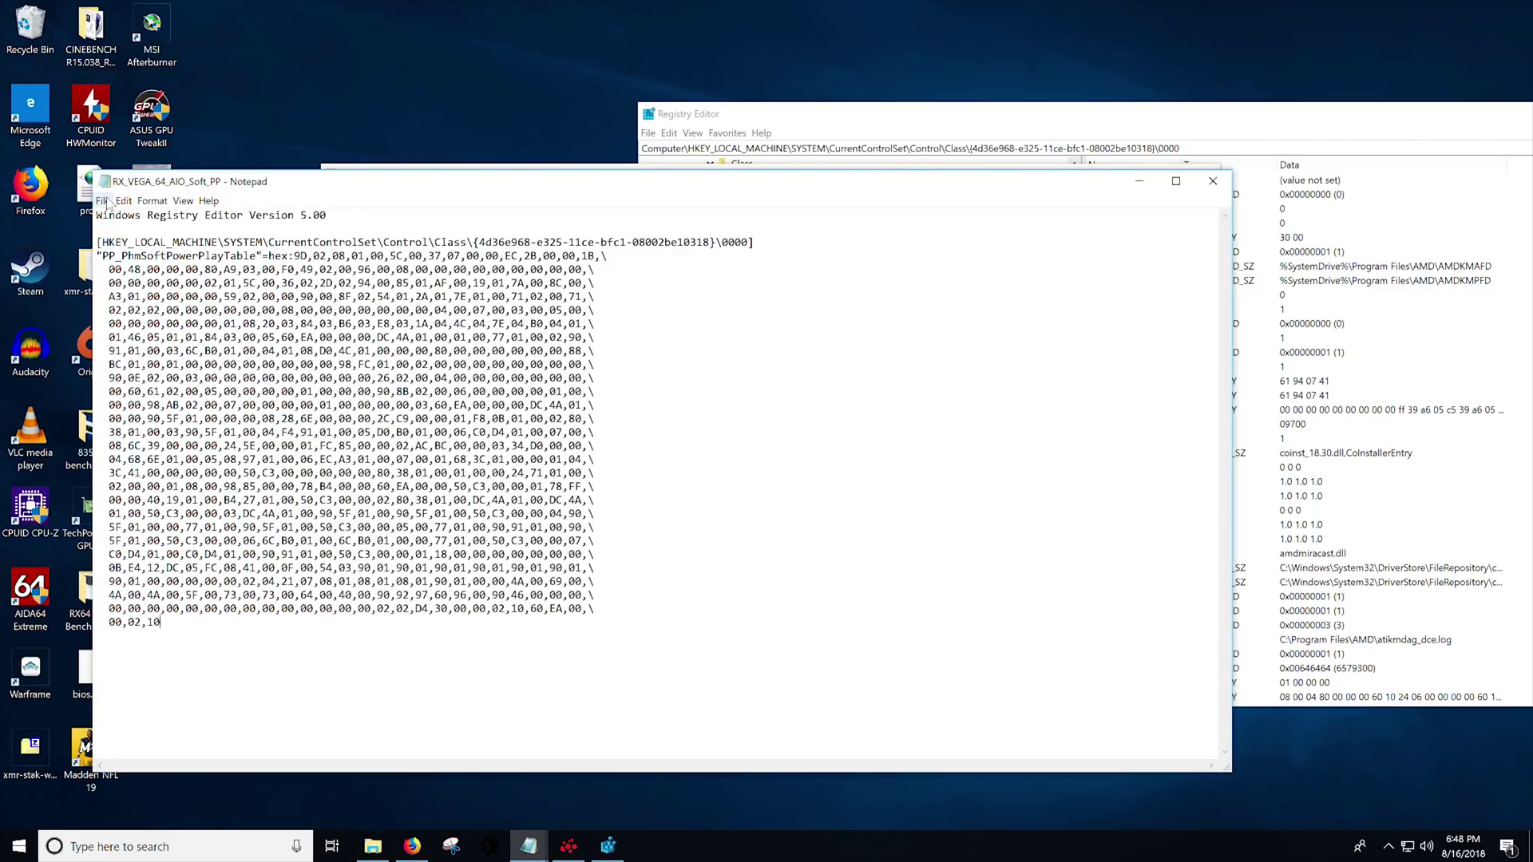
left_click(153, 200)
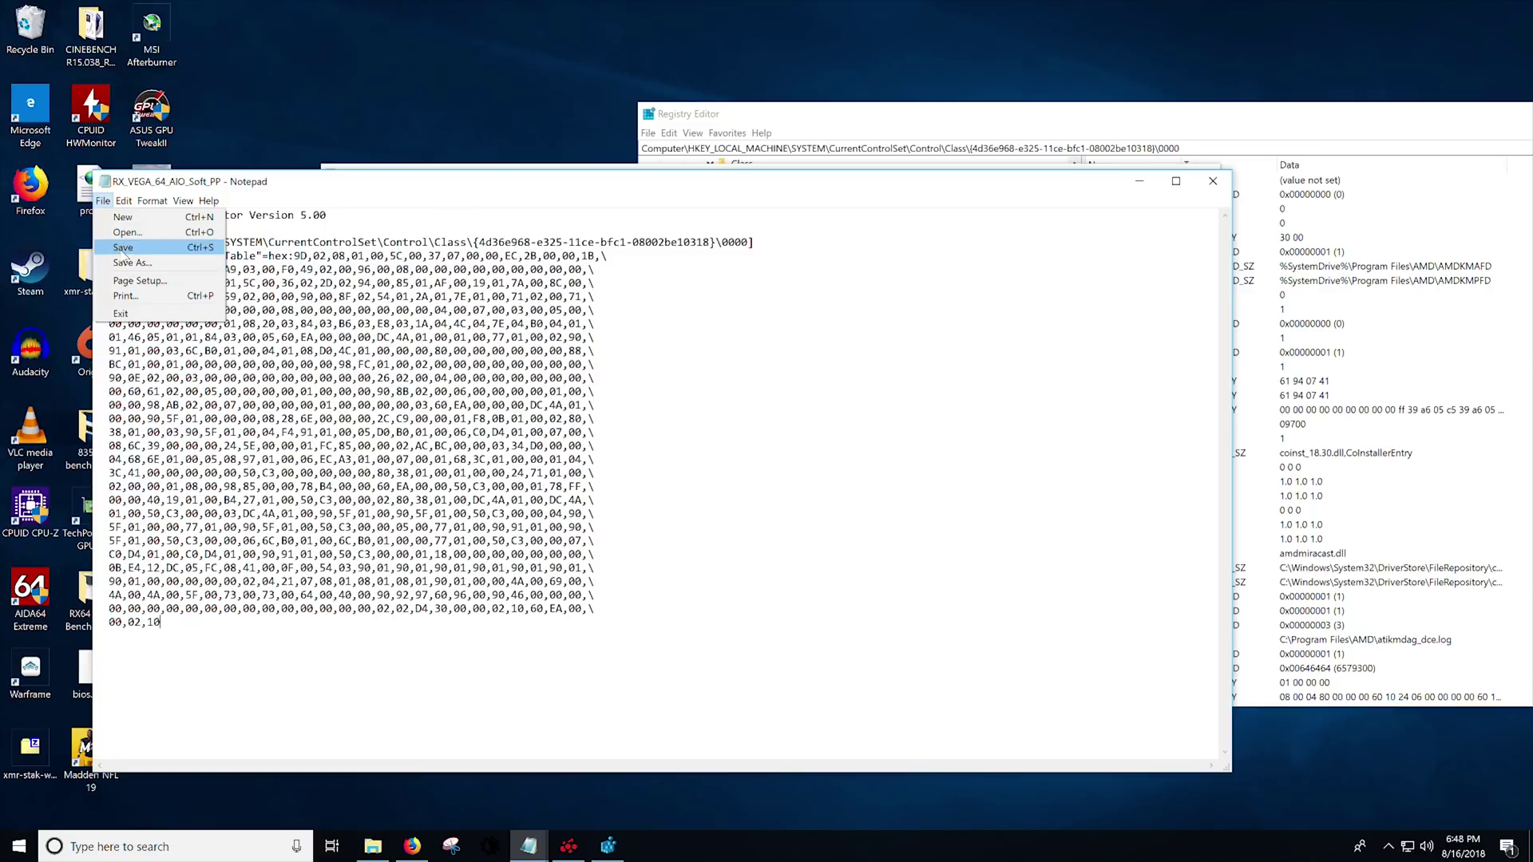
left_click(123, 247)
- Merge RX_VEGA_64_AIO_Soft_PP.reg into the registry, confirming the import
left_click(1025, 149)
left_click(460, 166)
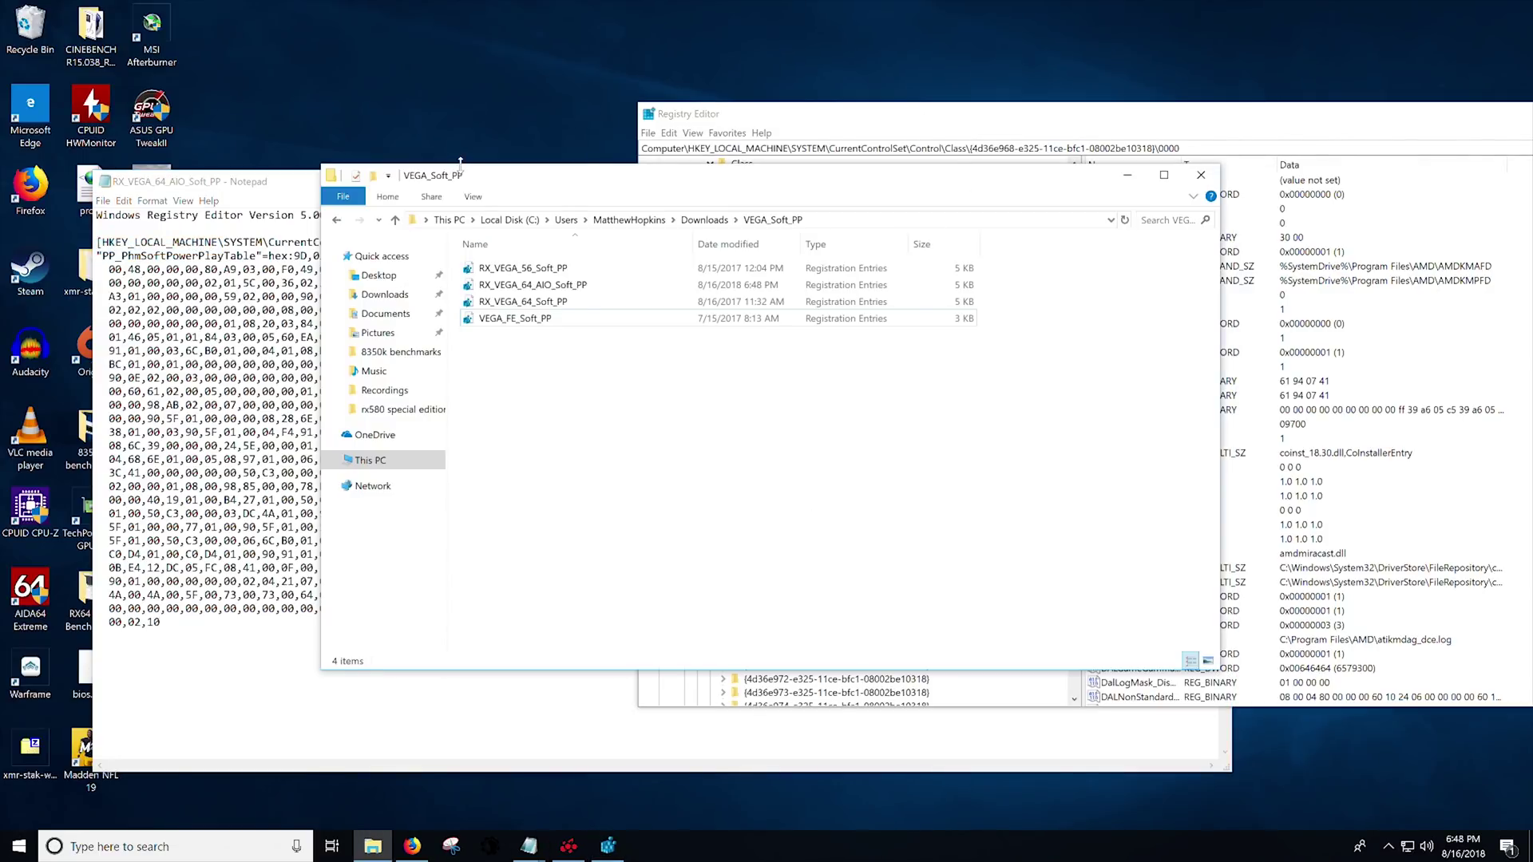
double_click(534, 288)
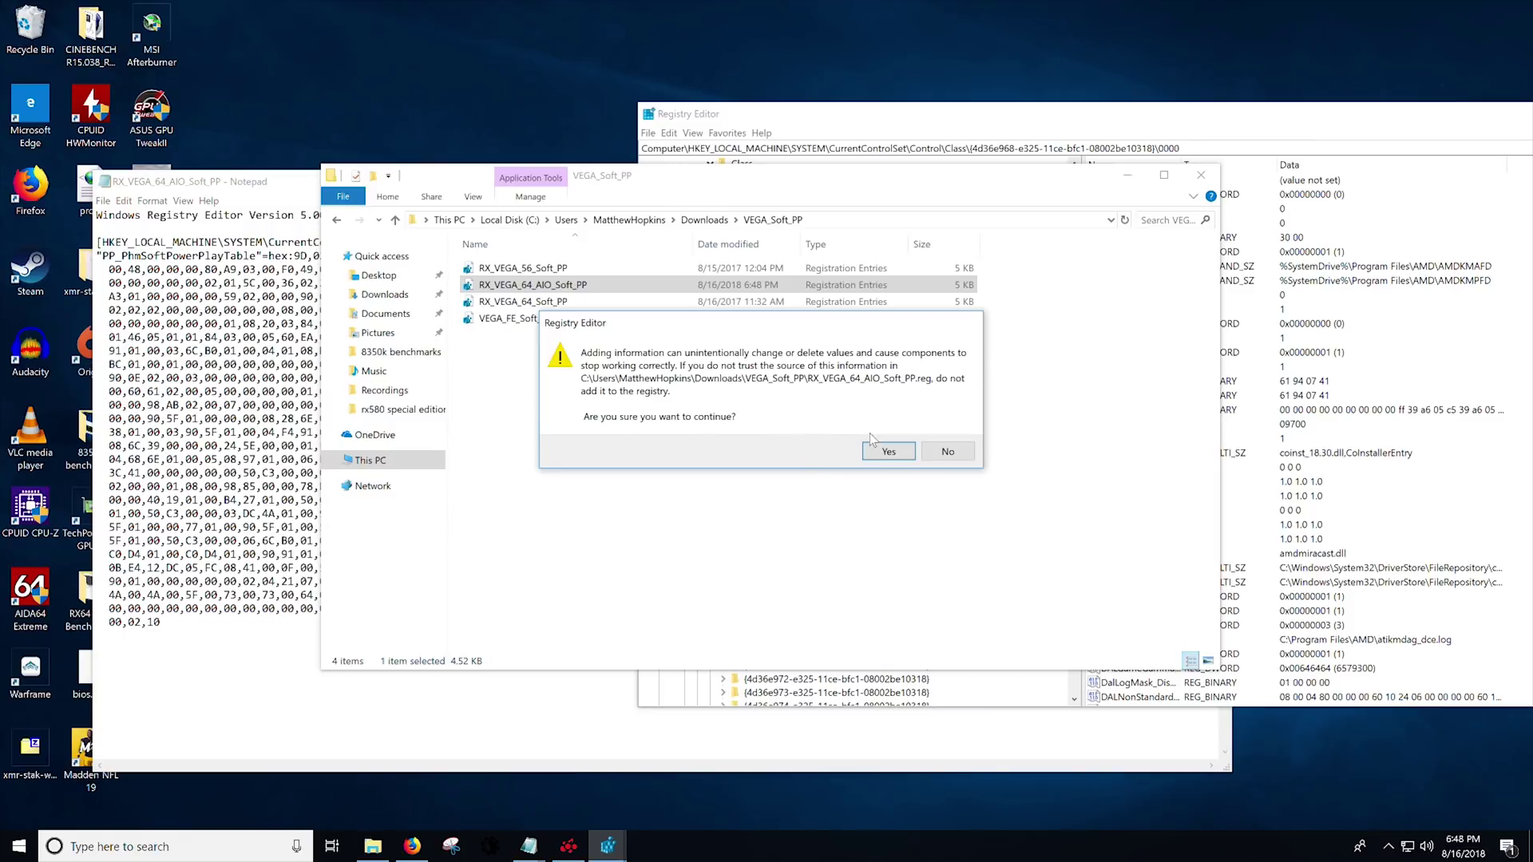
left_click(895, 454)
left_click(947, 435)
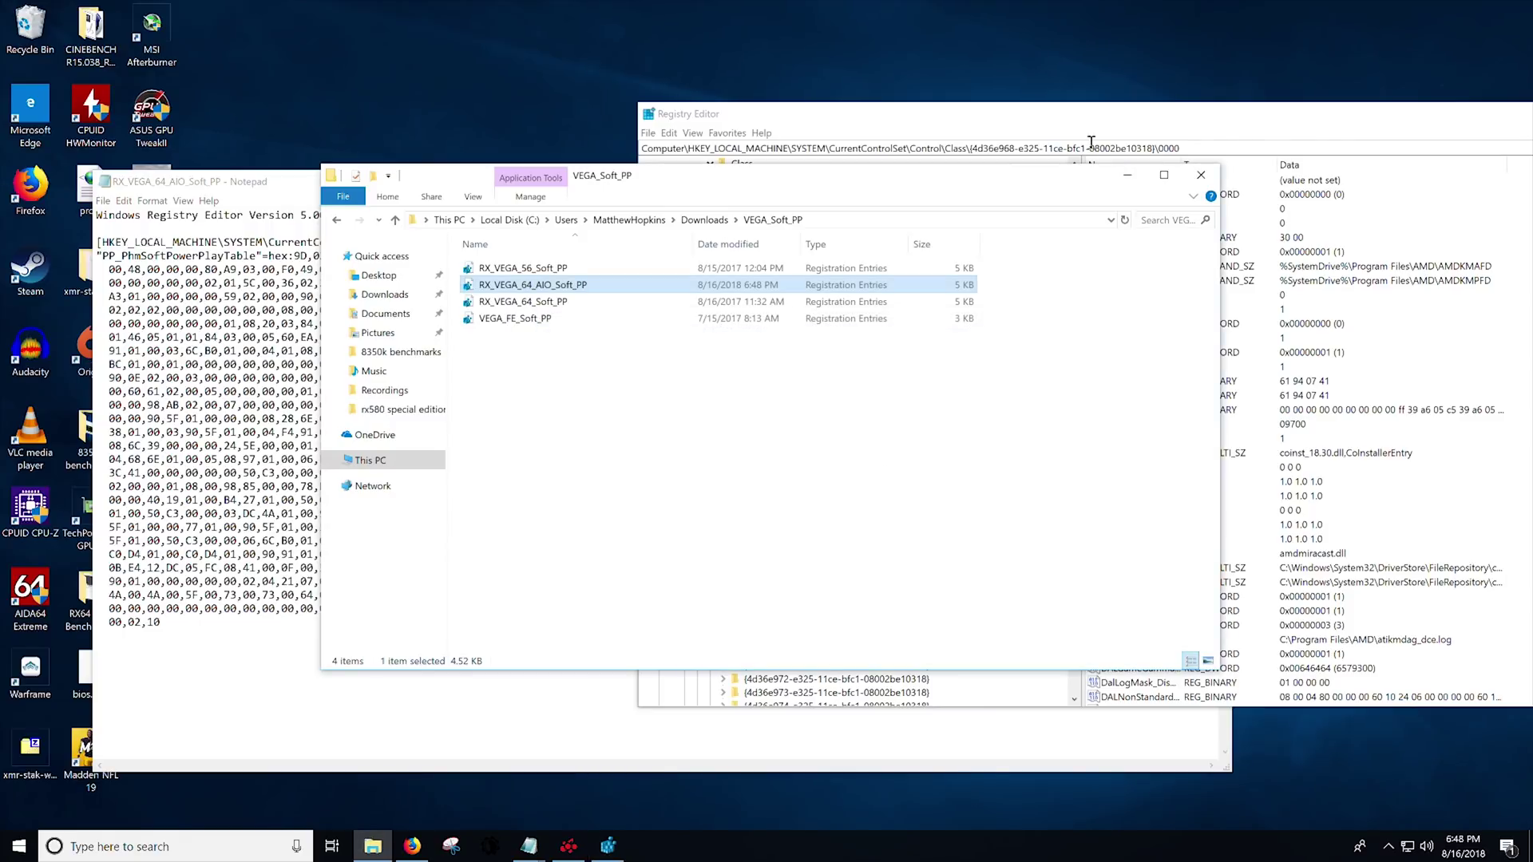
- Check the registry key, return to the VEGA_Soft_PP folder and open the Start menu
left_click(1106, 123)
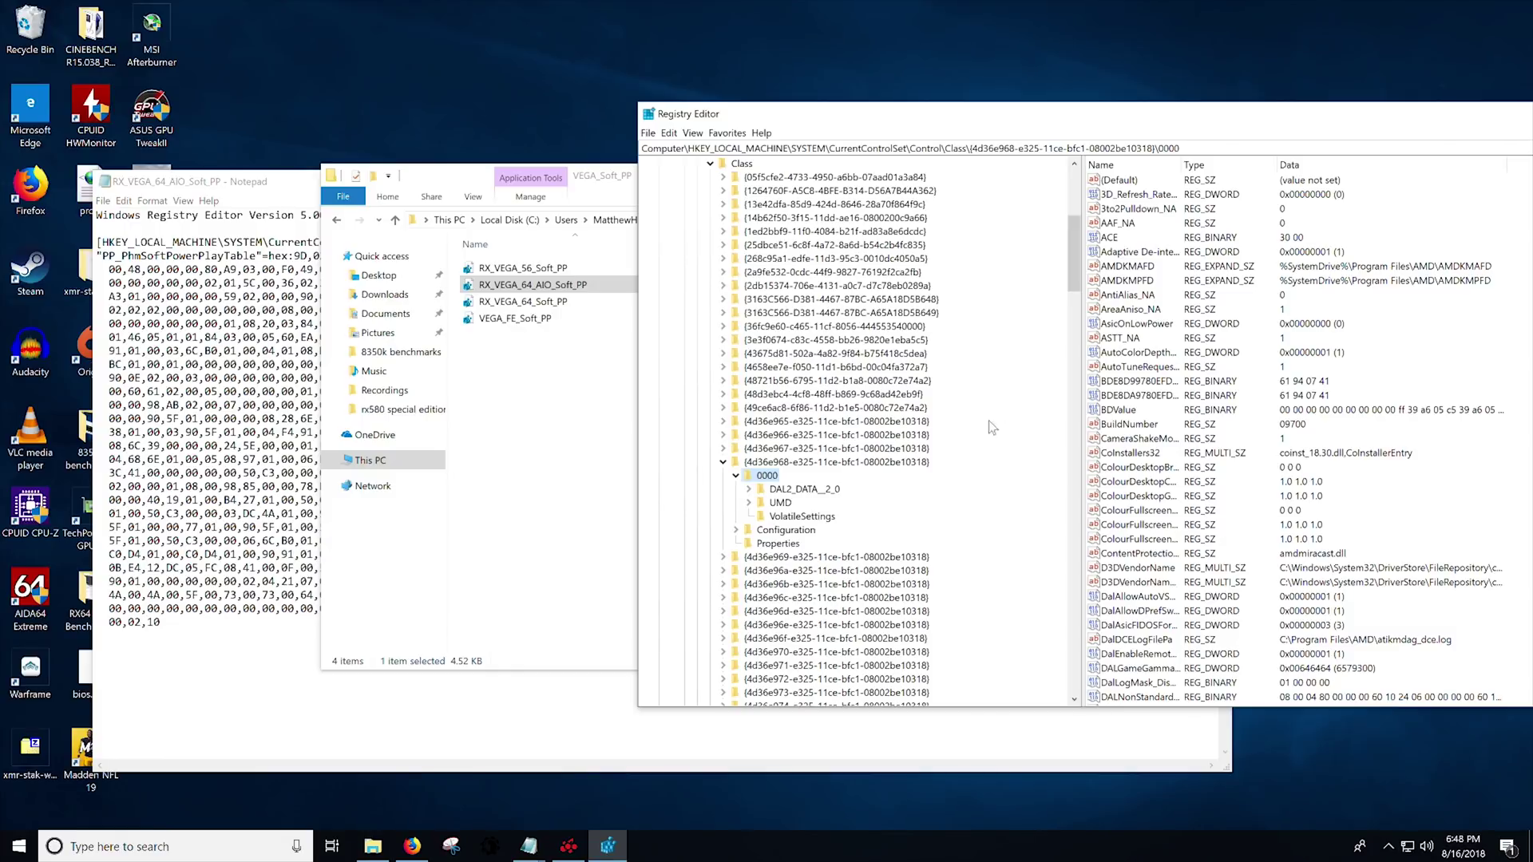
left_click(549, 181)
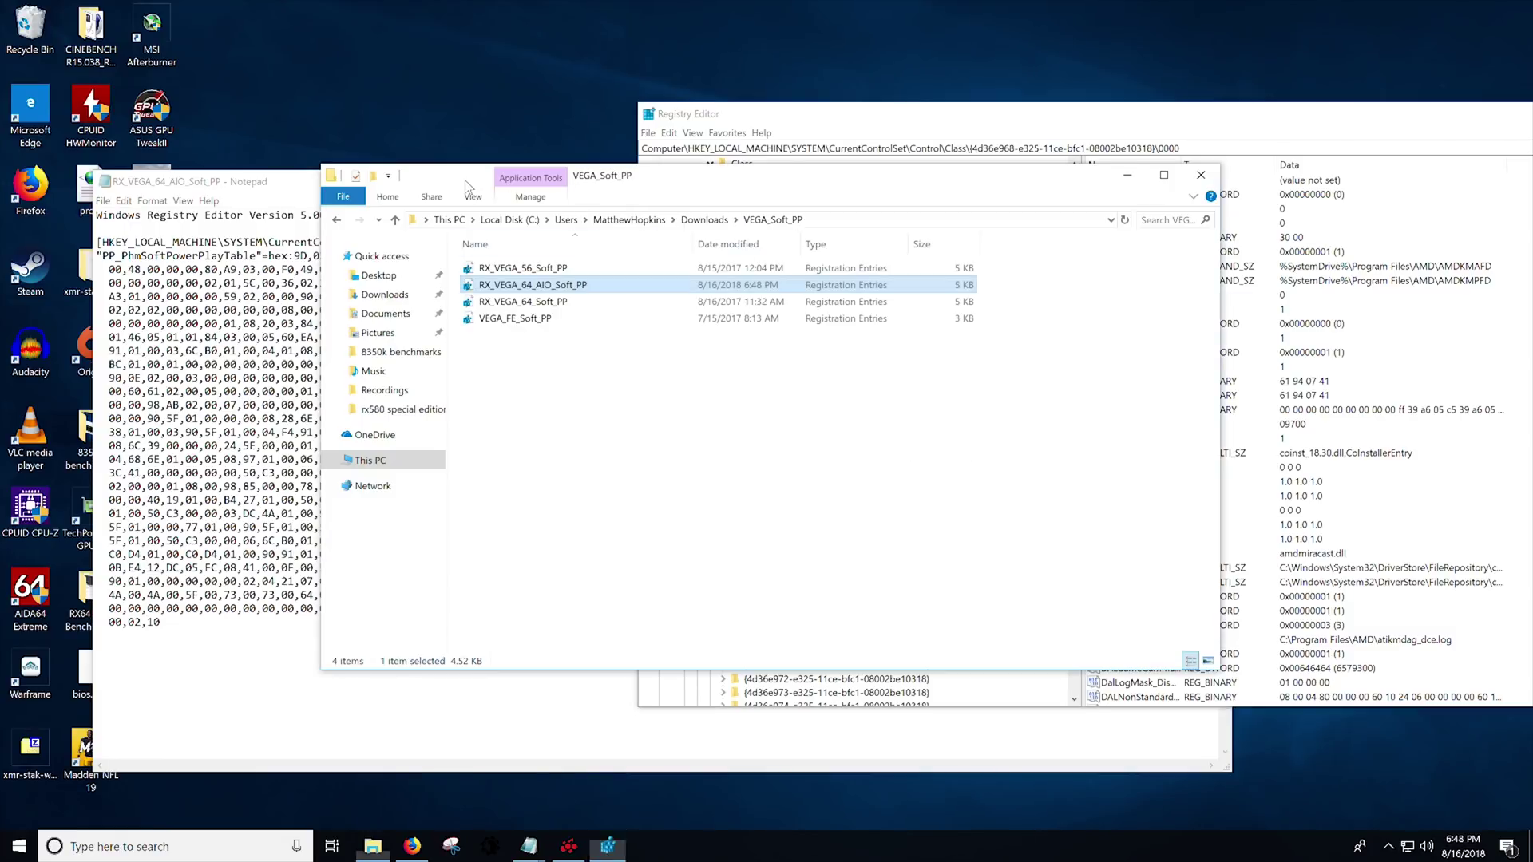
left_click(608, 846)
left_click(19, 846)
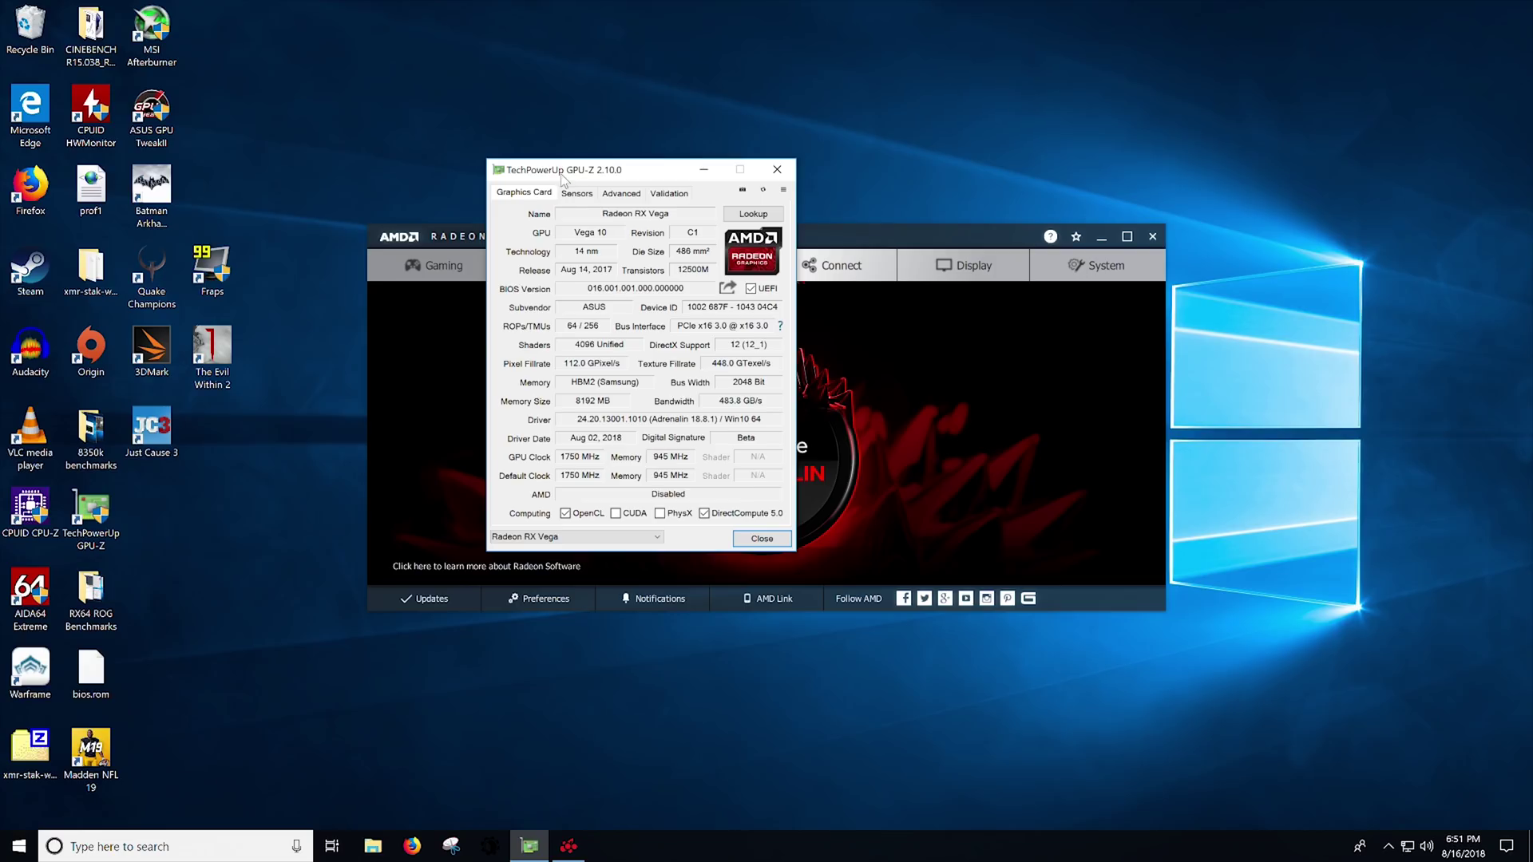
- Inspect GPU-Z's Advanced tab: -150% to +150% power limit range, 264 W board limit, ULPS status
left_click_drag(562, 174, 599, 196)
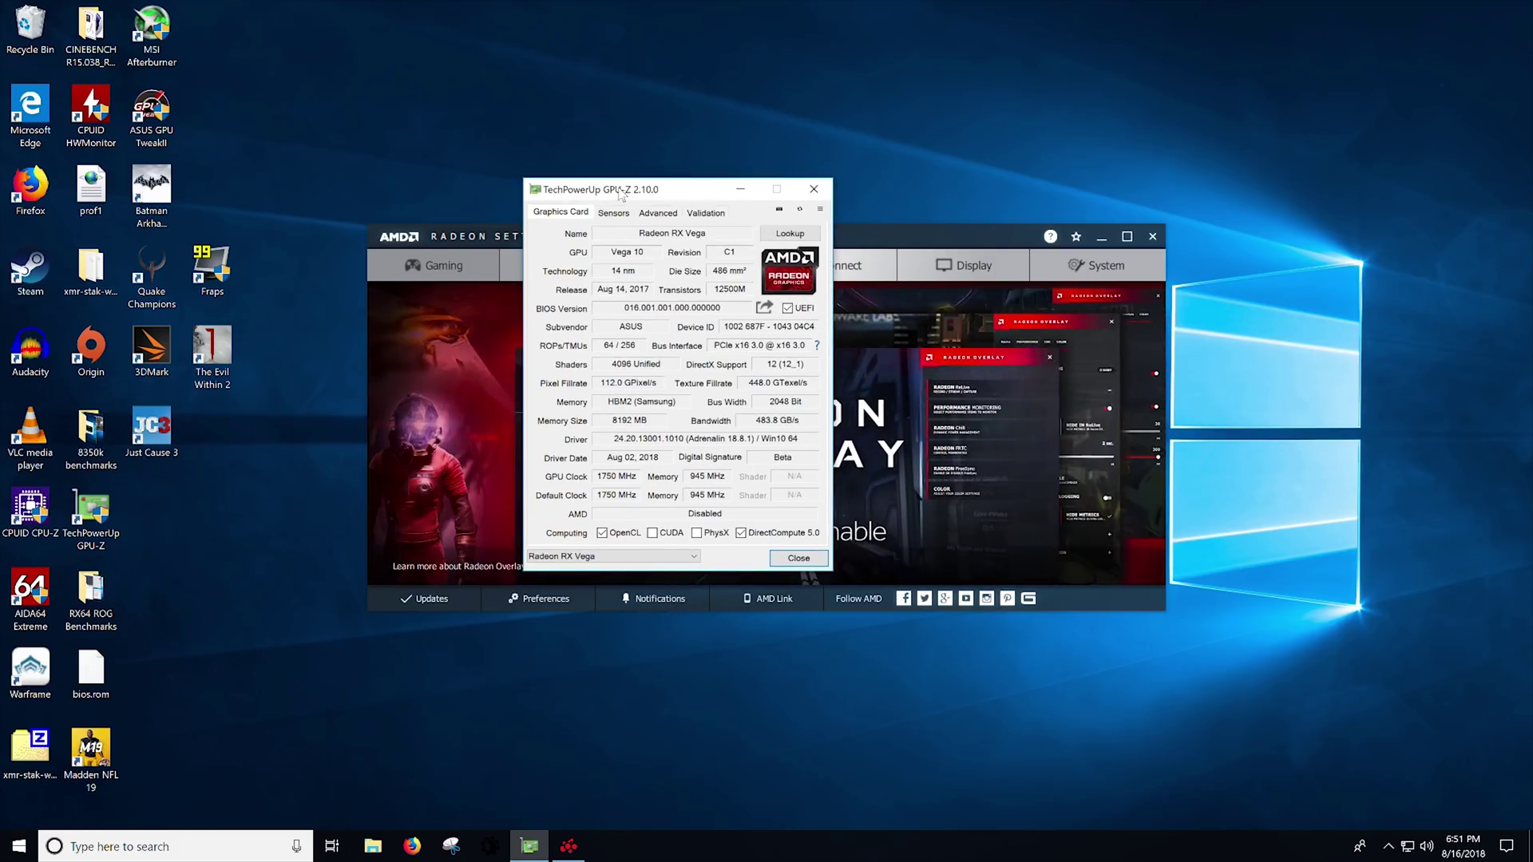
left_click(658, 214)
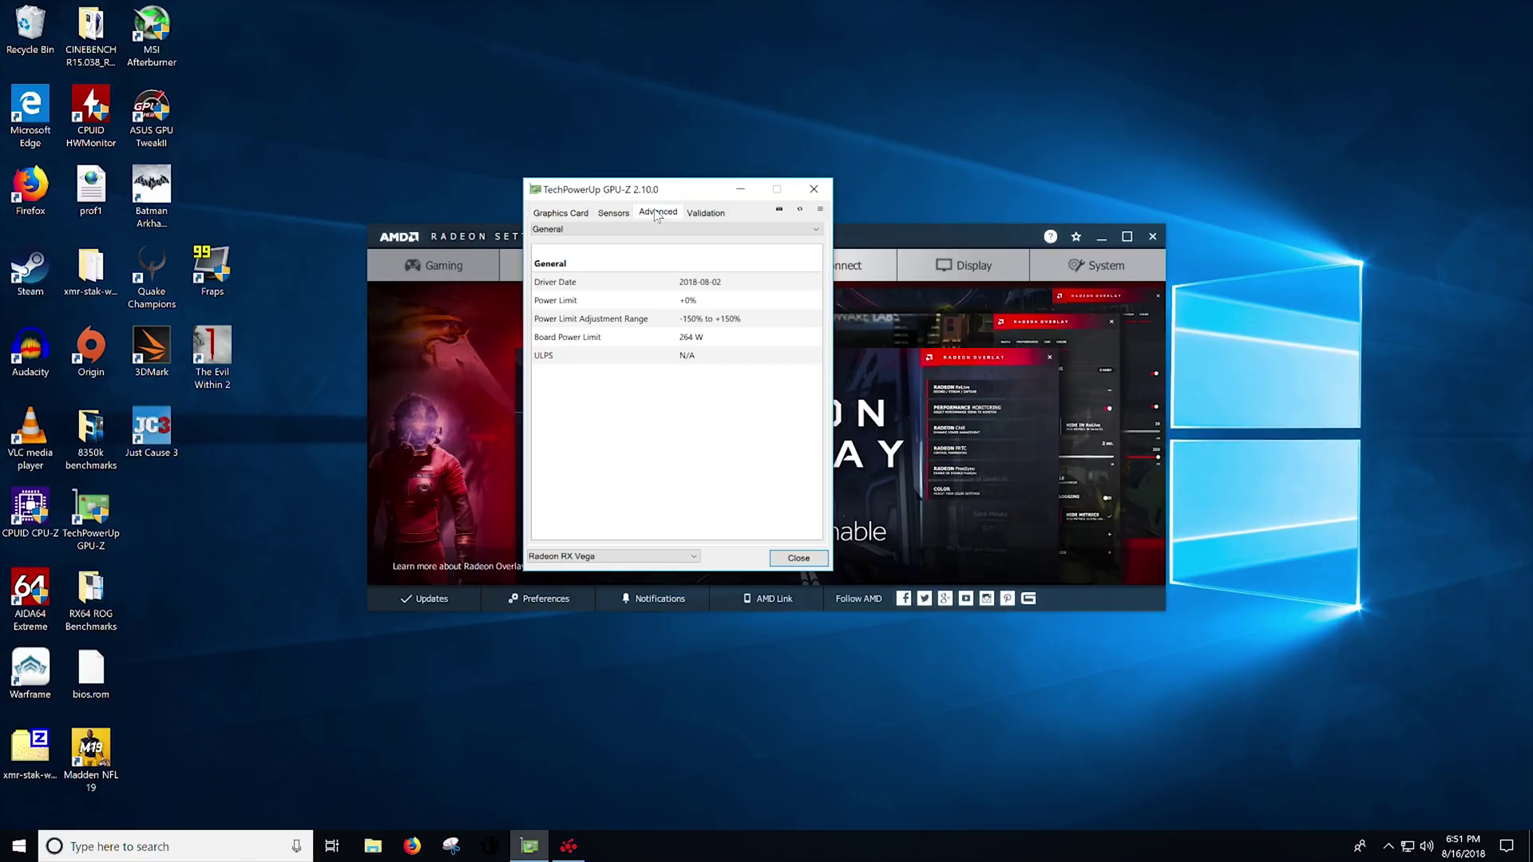
left_click(586, 323)
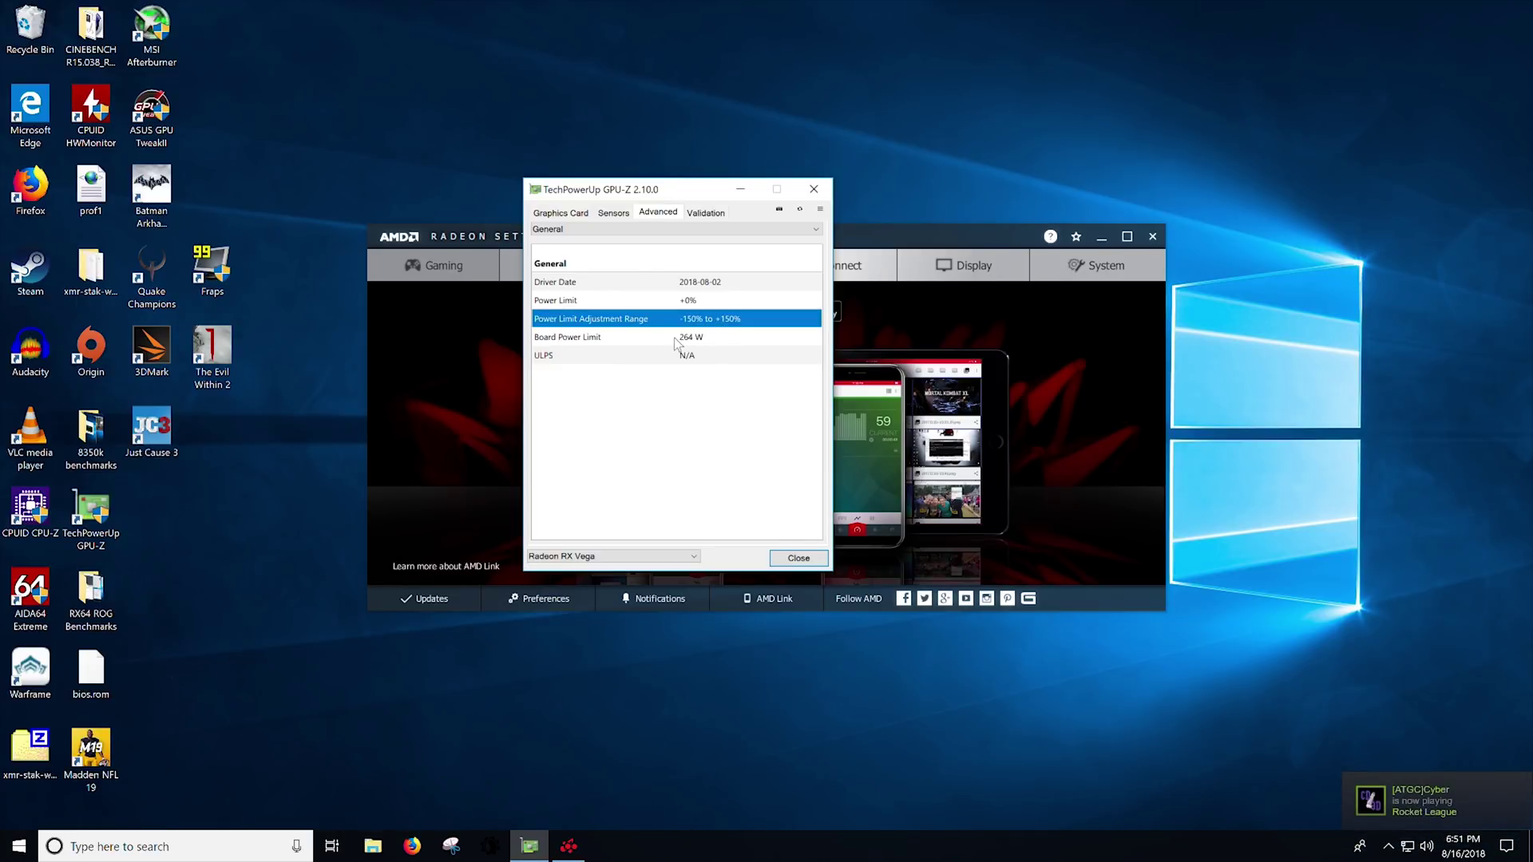
left_click(591, 339)
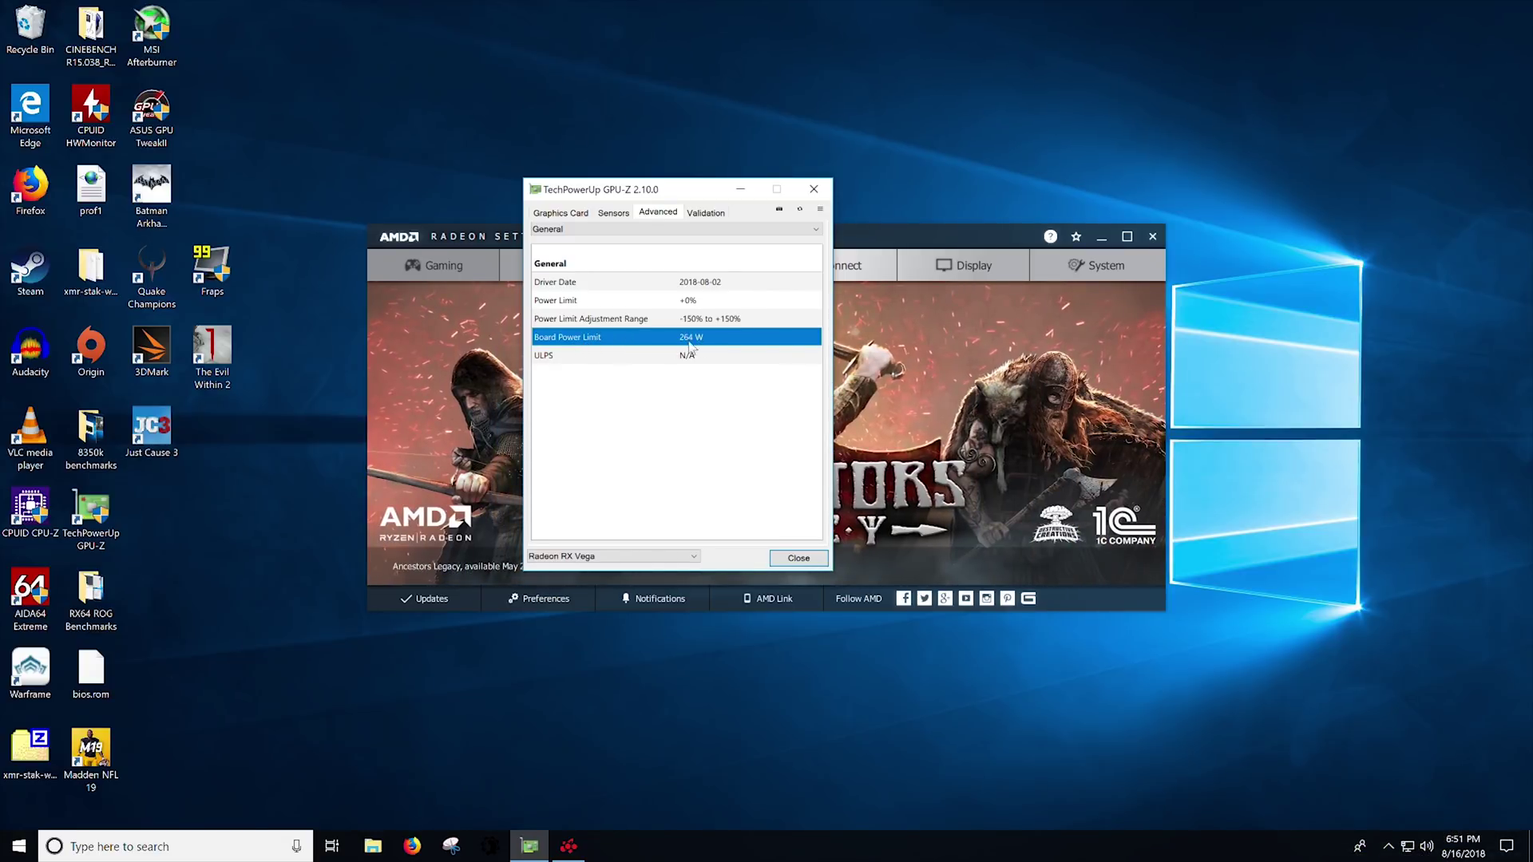
left_click_drag(657, 188, 1199, 137)
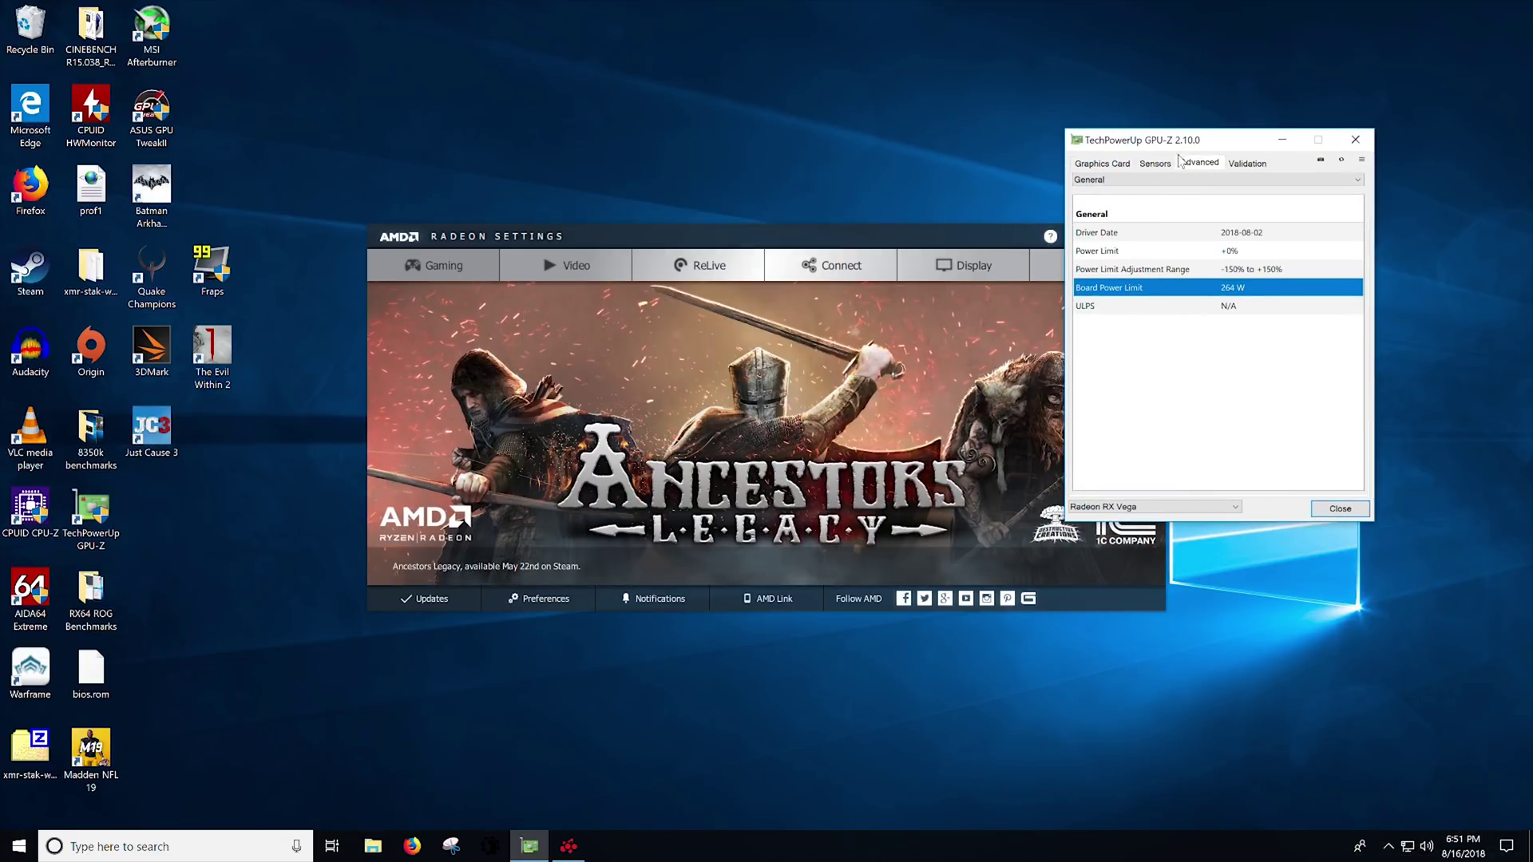
left_click_drag(932, 244, 806, 237)
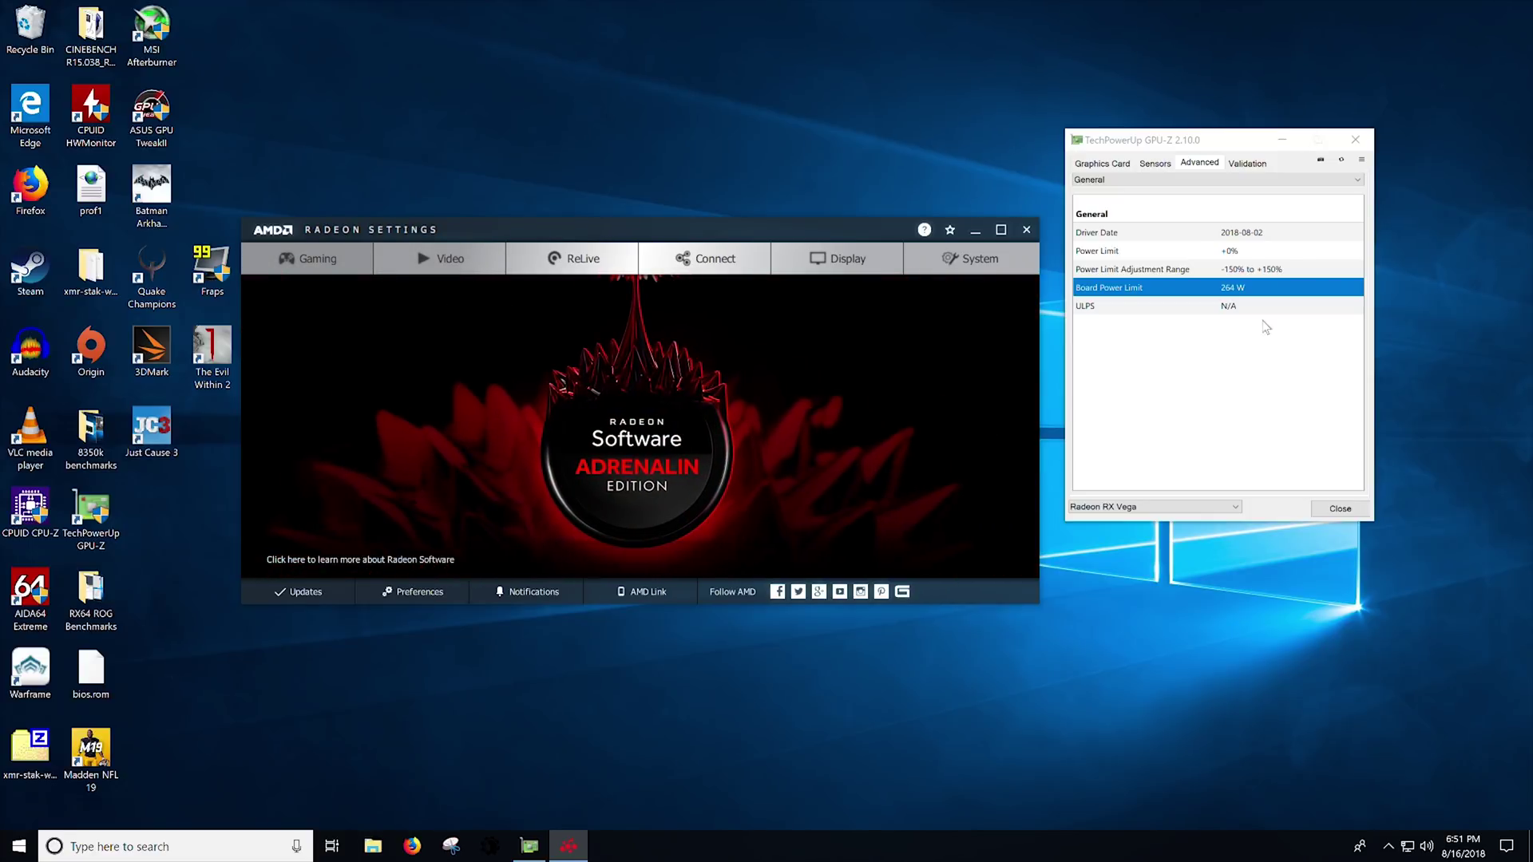
left_click(1222, 310)
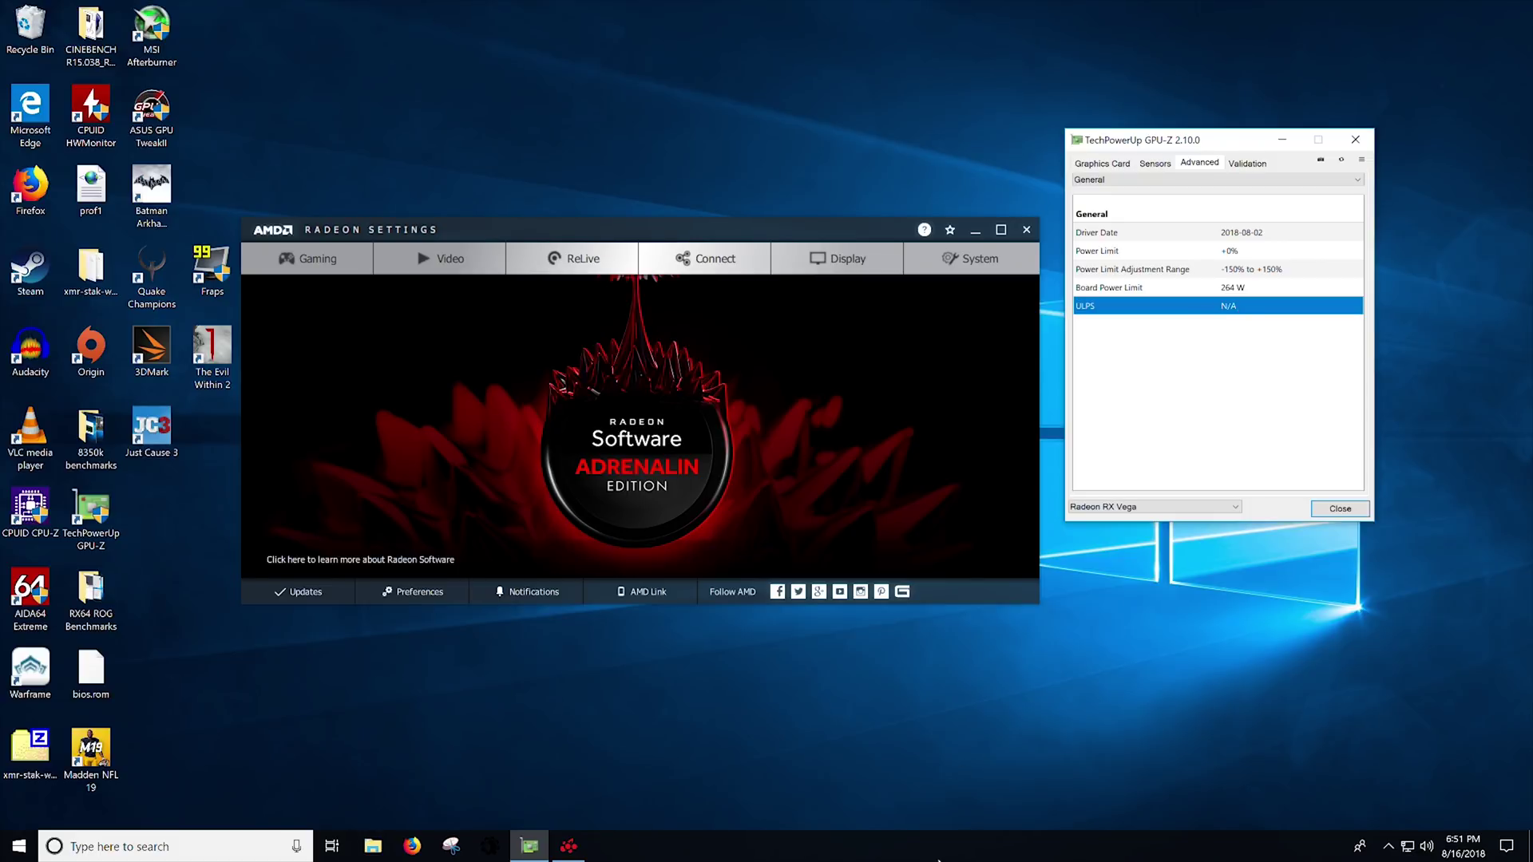
- Launch MSI Afterburner by searching 'msi'
left_click(155, 846)
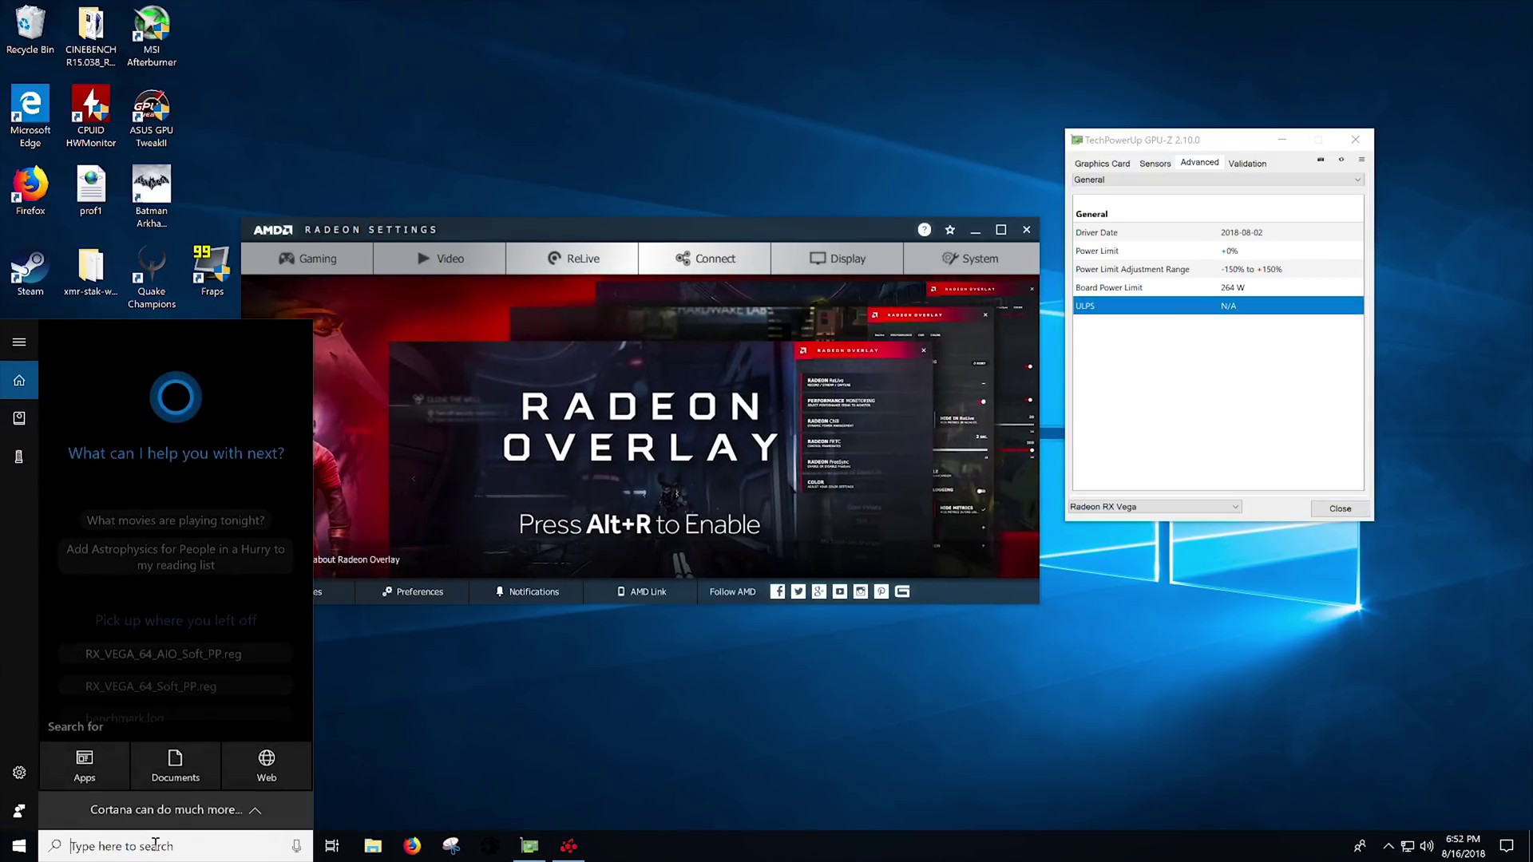
type("msi")
key("Return")
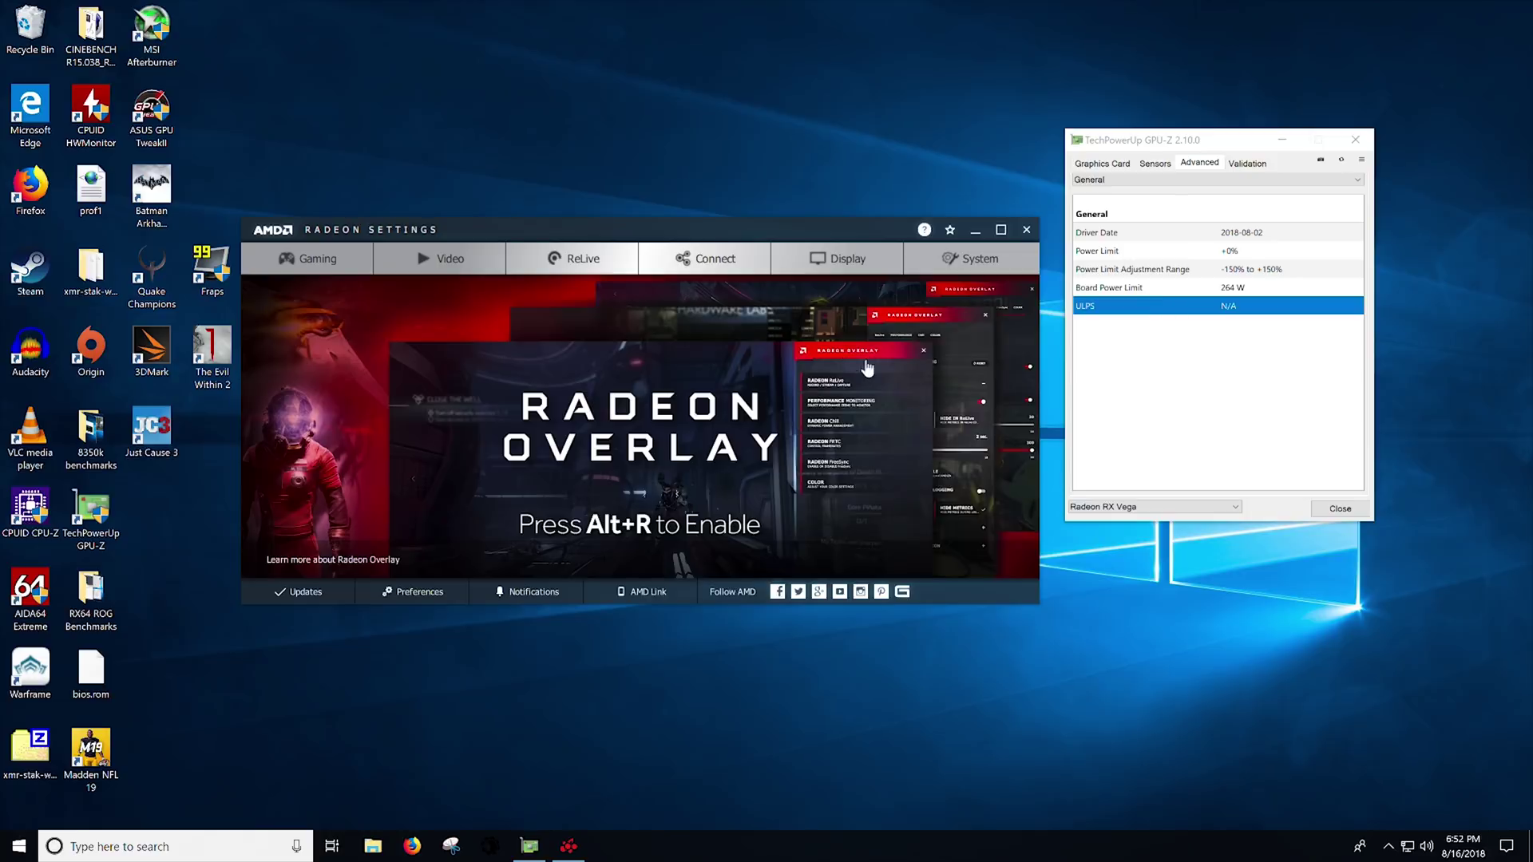
- Enable Disable ULPS in Afterburner's settings and restart the PC despite Origin running
left_click(802, 435)
left_click(627, 681)
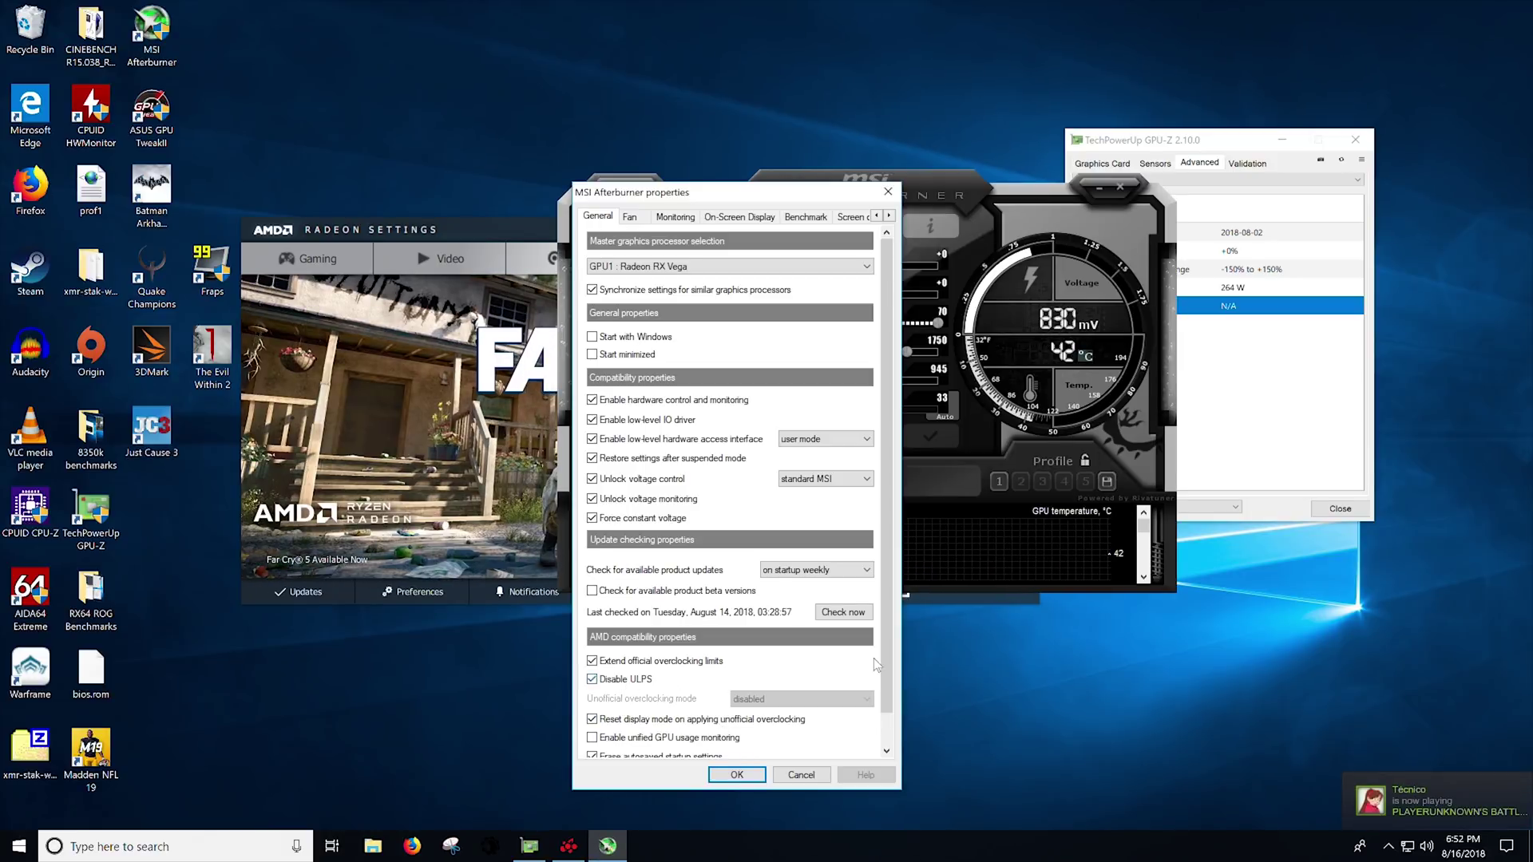
scroll(879, 664, "down", 1)
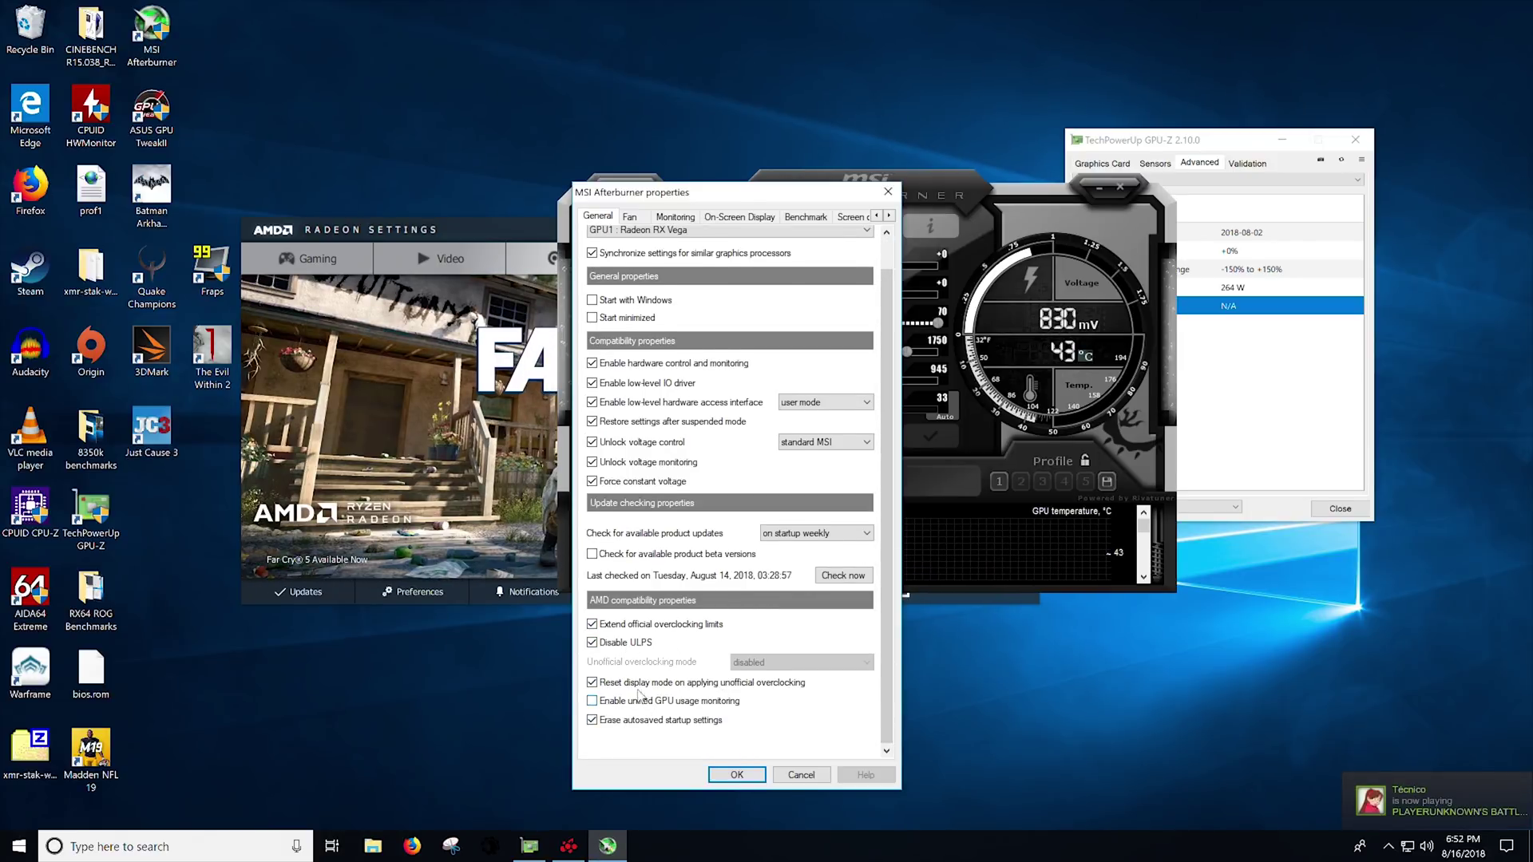
left_click(726, 772)
left_click(820, 456)
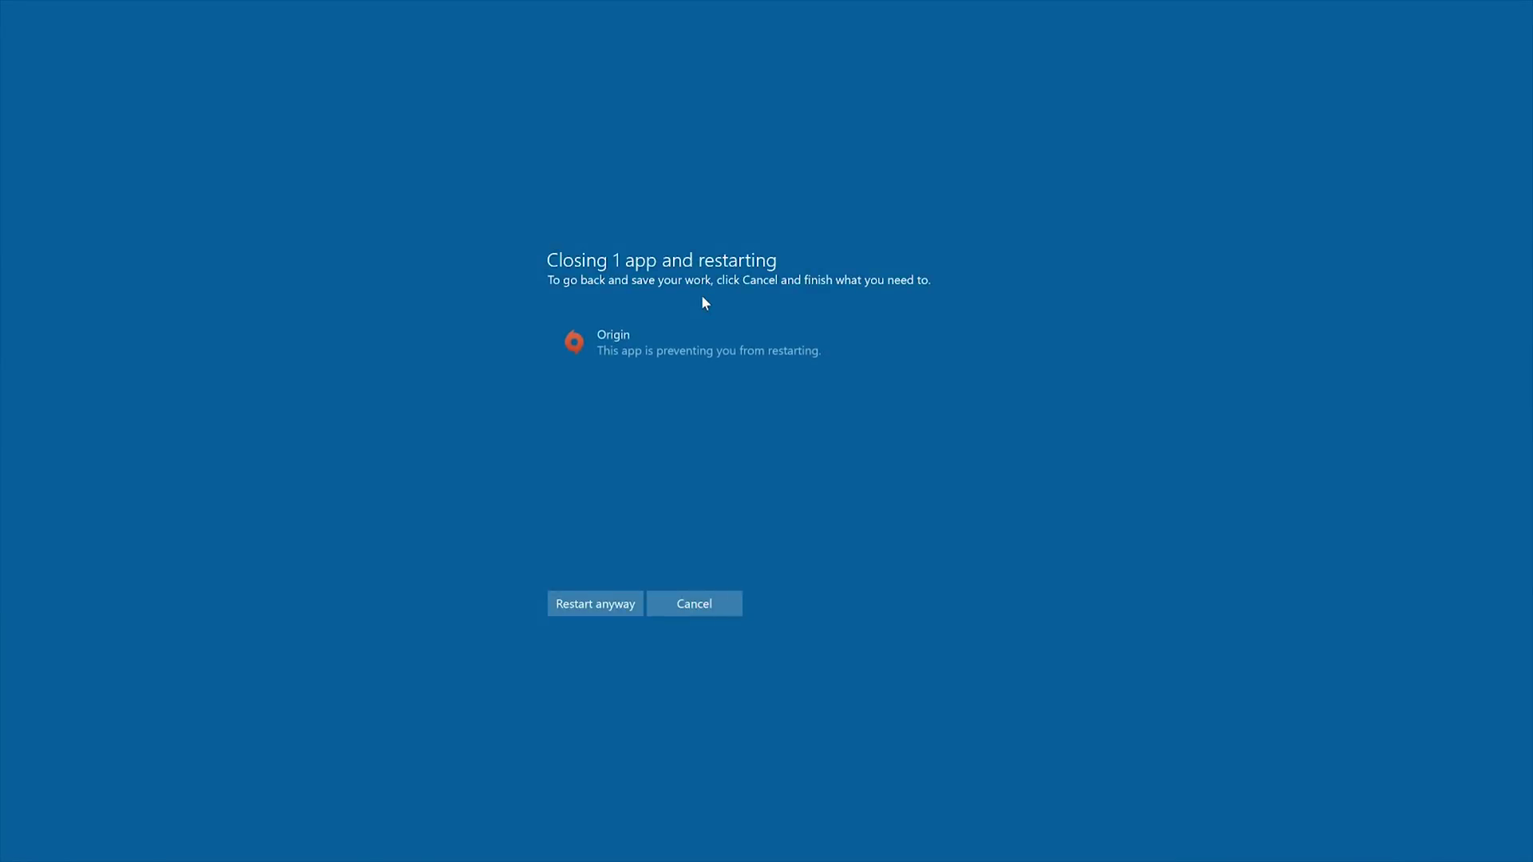
left_click(621, 609)
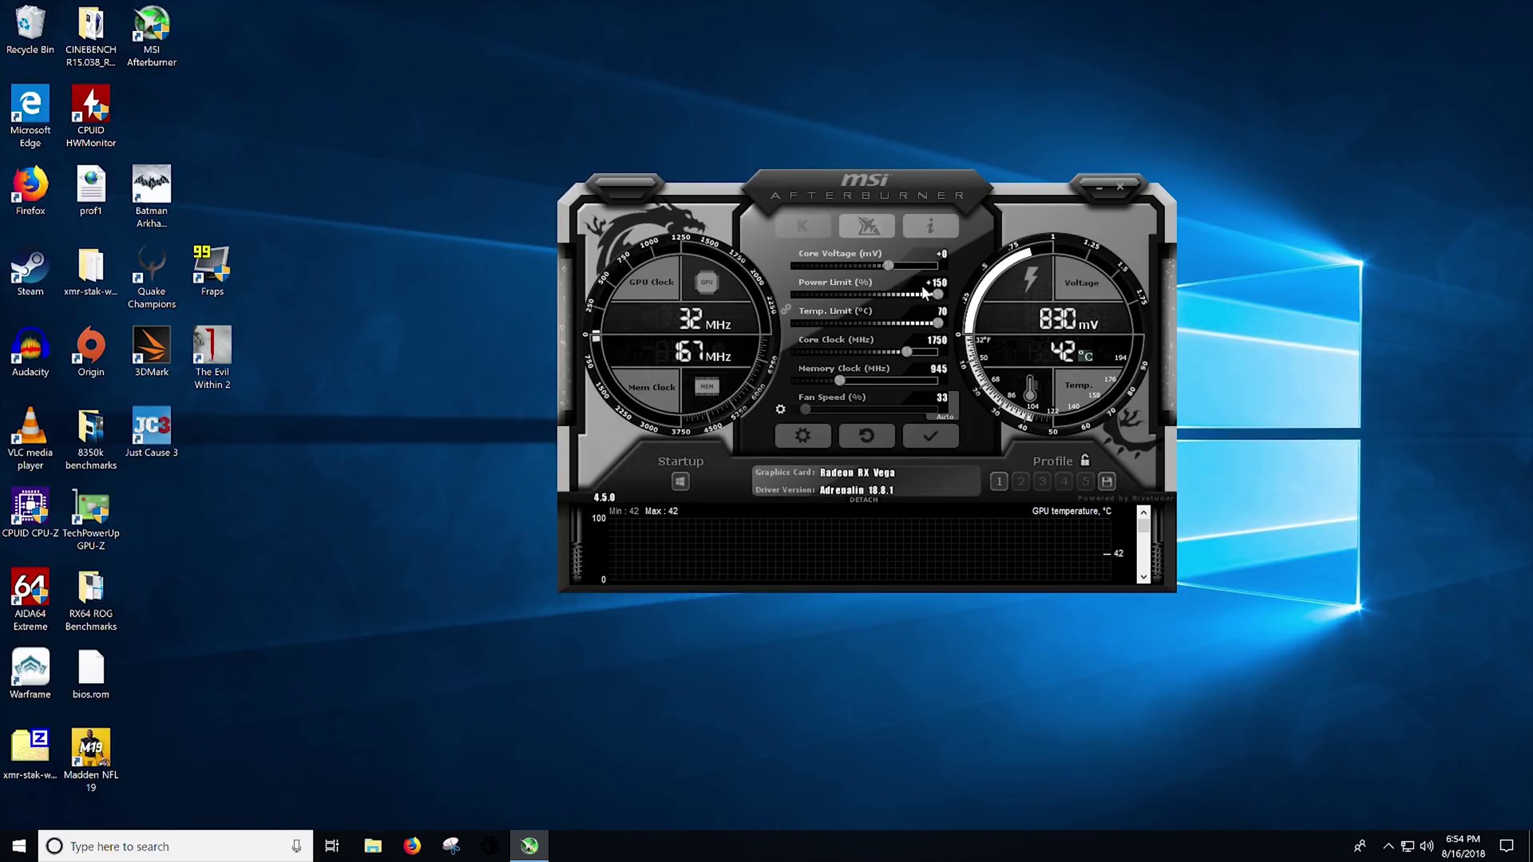
- Open AMD Radeon Settings from the notification area icon
left_click(1389, 847)
right_click(1357, 783)
left_click(1010, 531)
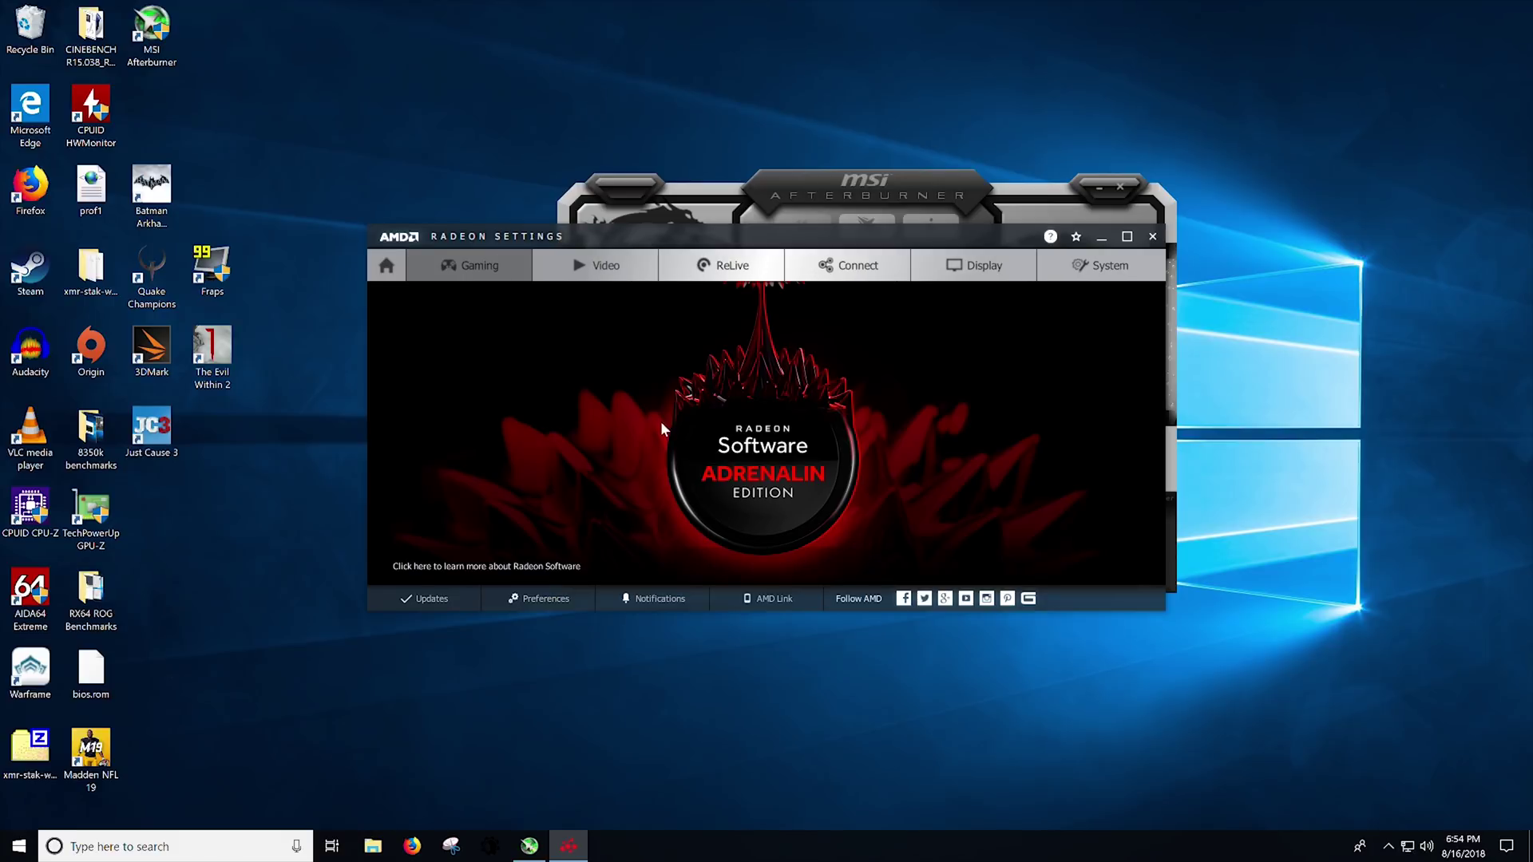
- Raise the Global WattMan power limit to 150 and close Radeon Settings
left_click(451, 266)
left_click(480, 328)
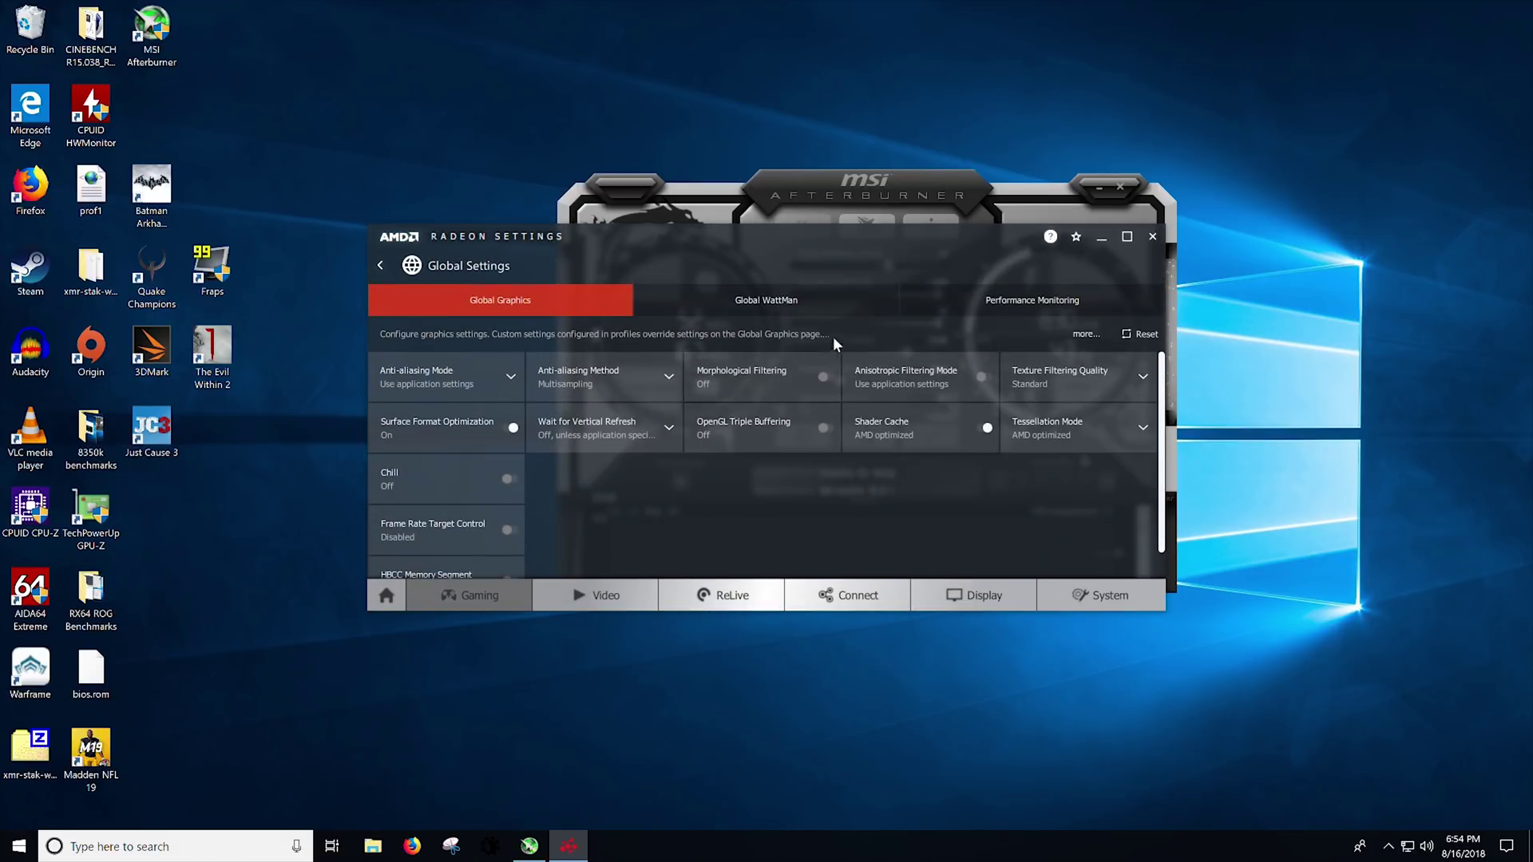
left_click(787, 301)
left_click_drag(1169, 381, 1180, 587)
left_click_drag(918, 558, 996, 559)
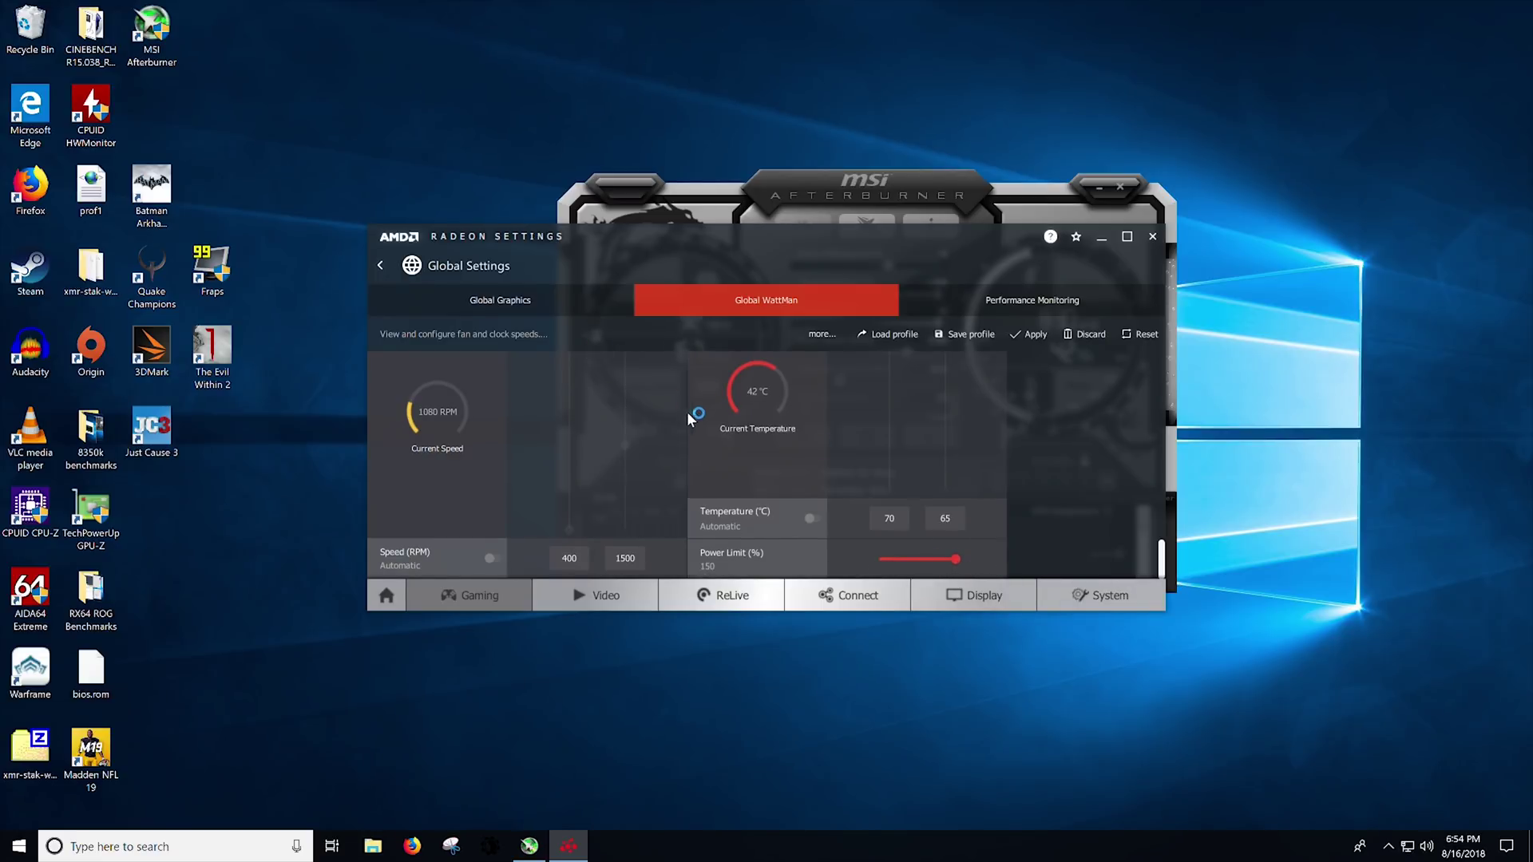
left_click(1152, 237)
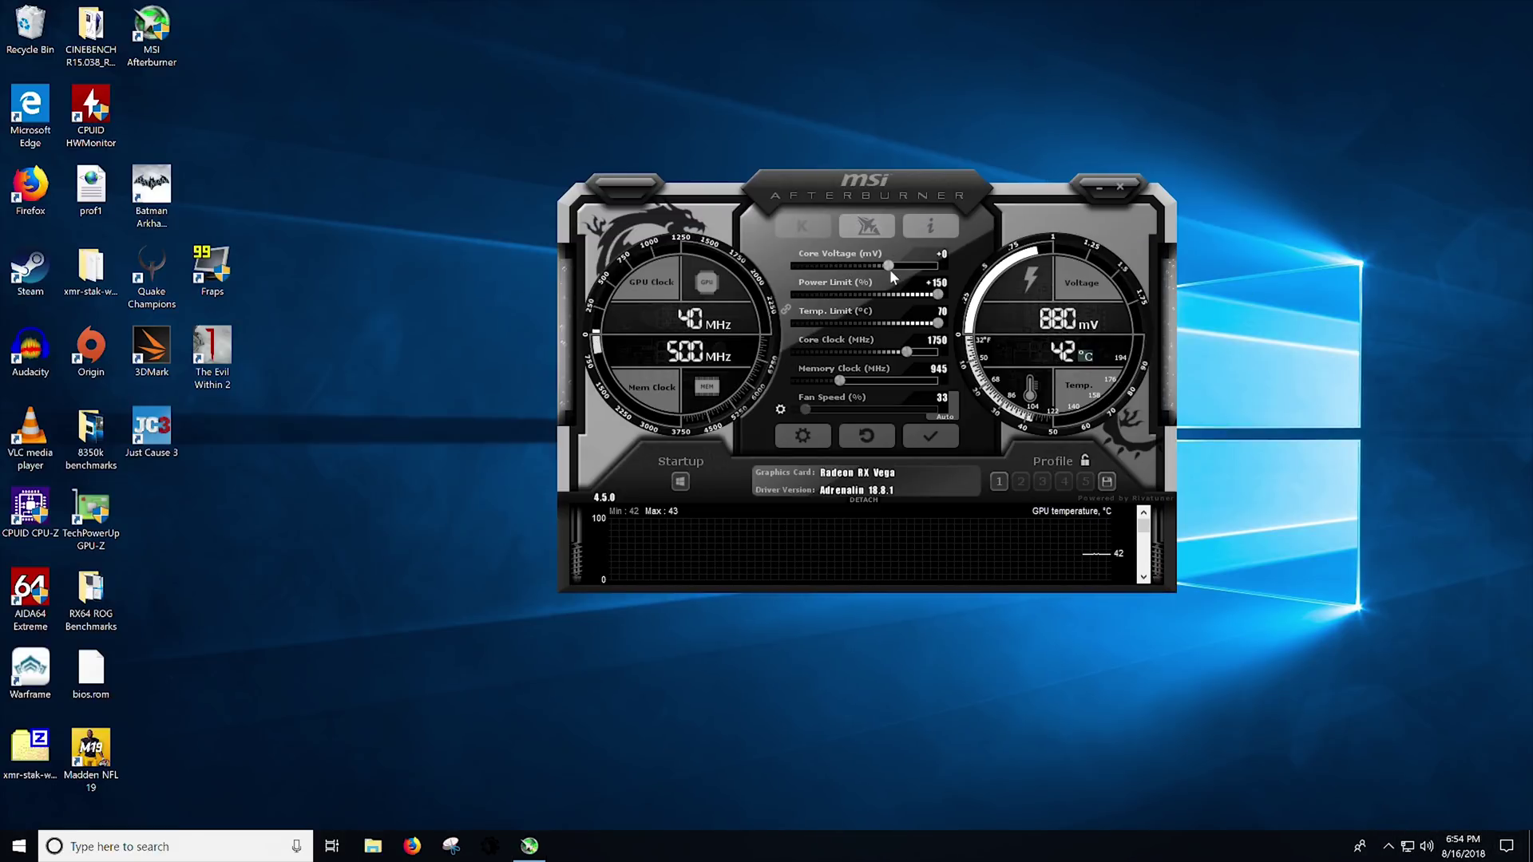
- Apply +100 mV core voltage, 1590 MHz core and 1000 MHz memory clocks, then launch 3DMark
left_click_drag(891, 265, 942, 267)
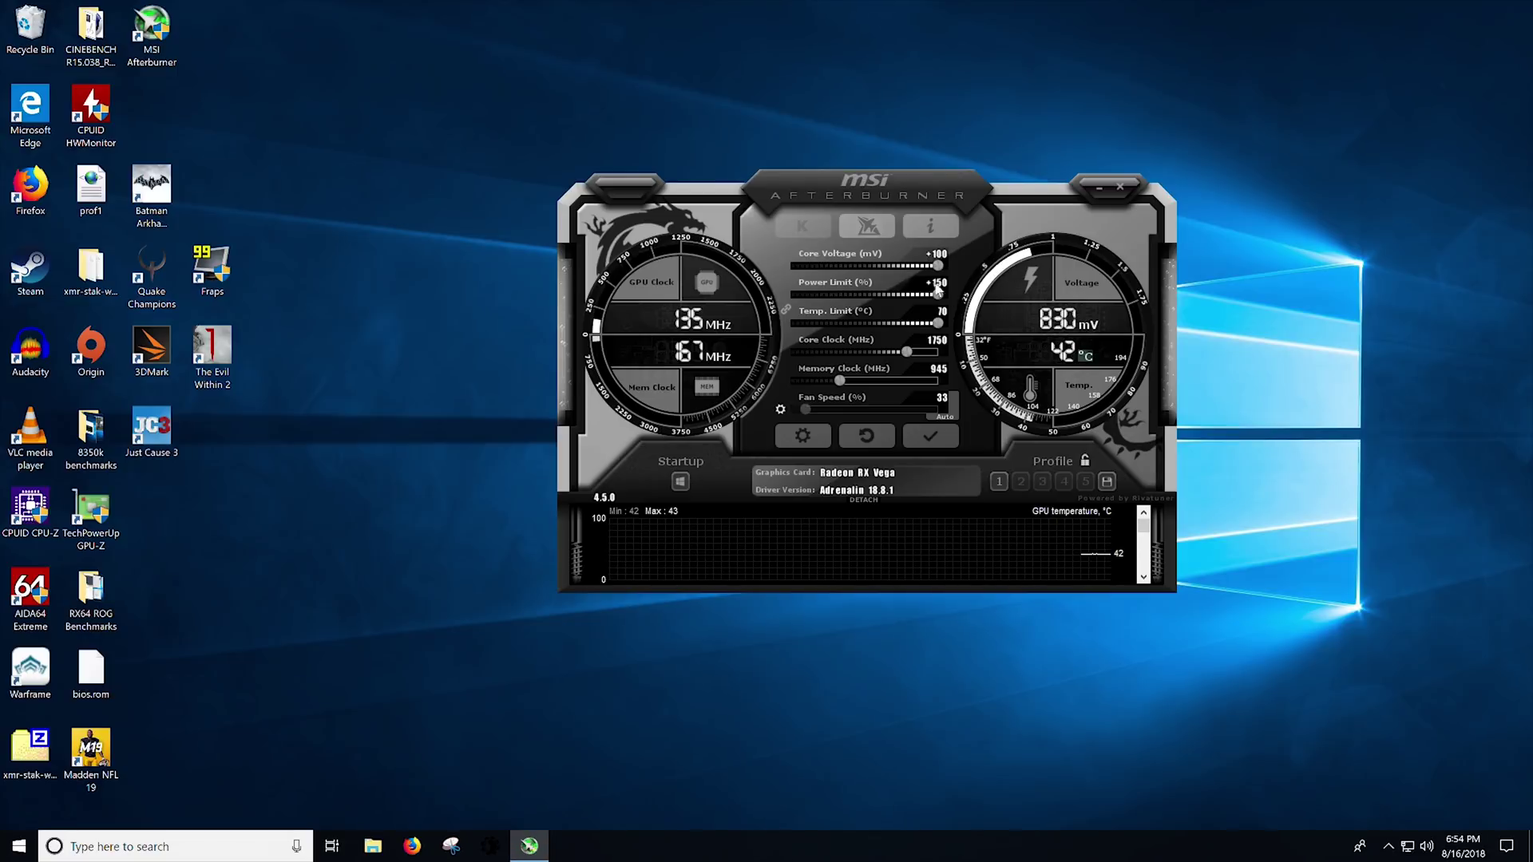
left_click(919, 436)
type("1590")
key("Return")
left_click(934, 439)
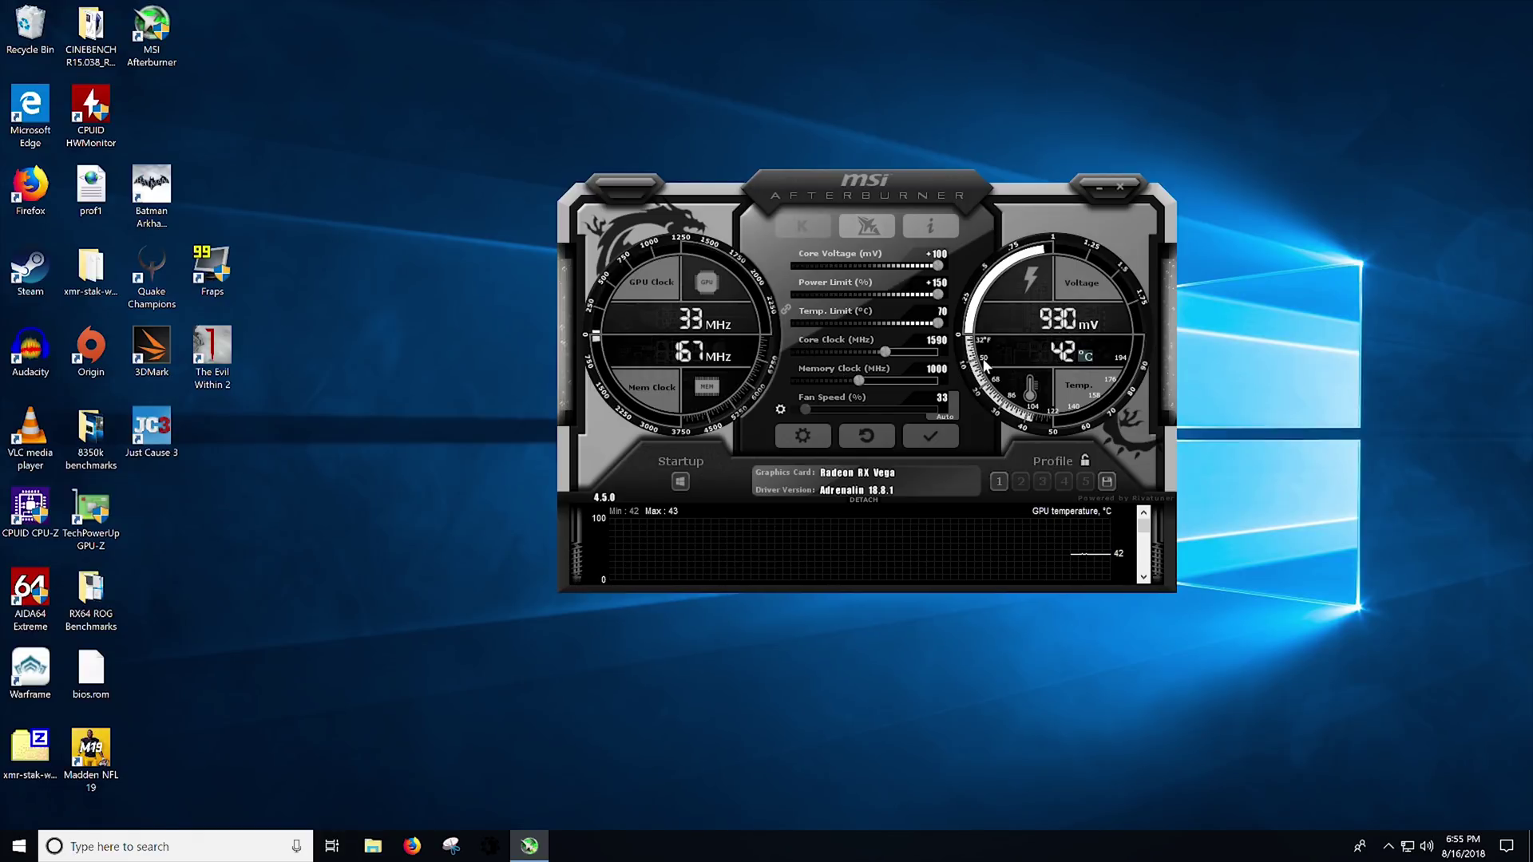
left_click(926, 435)
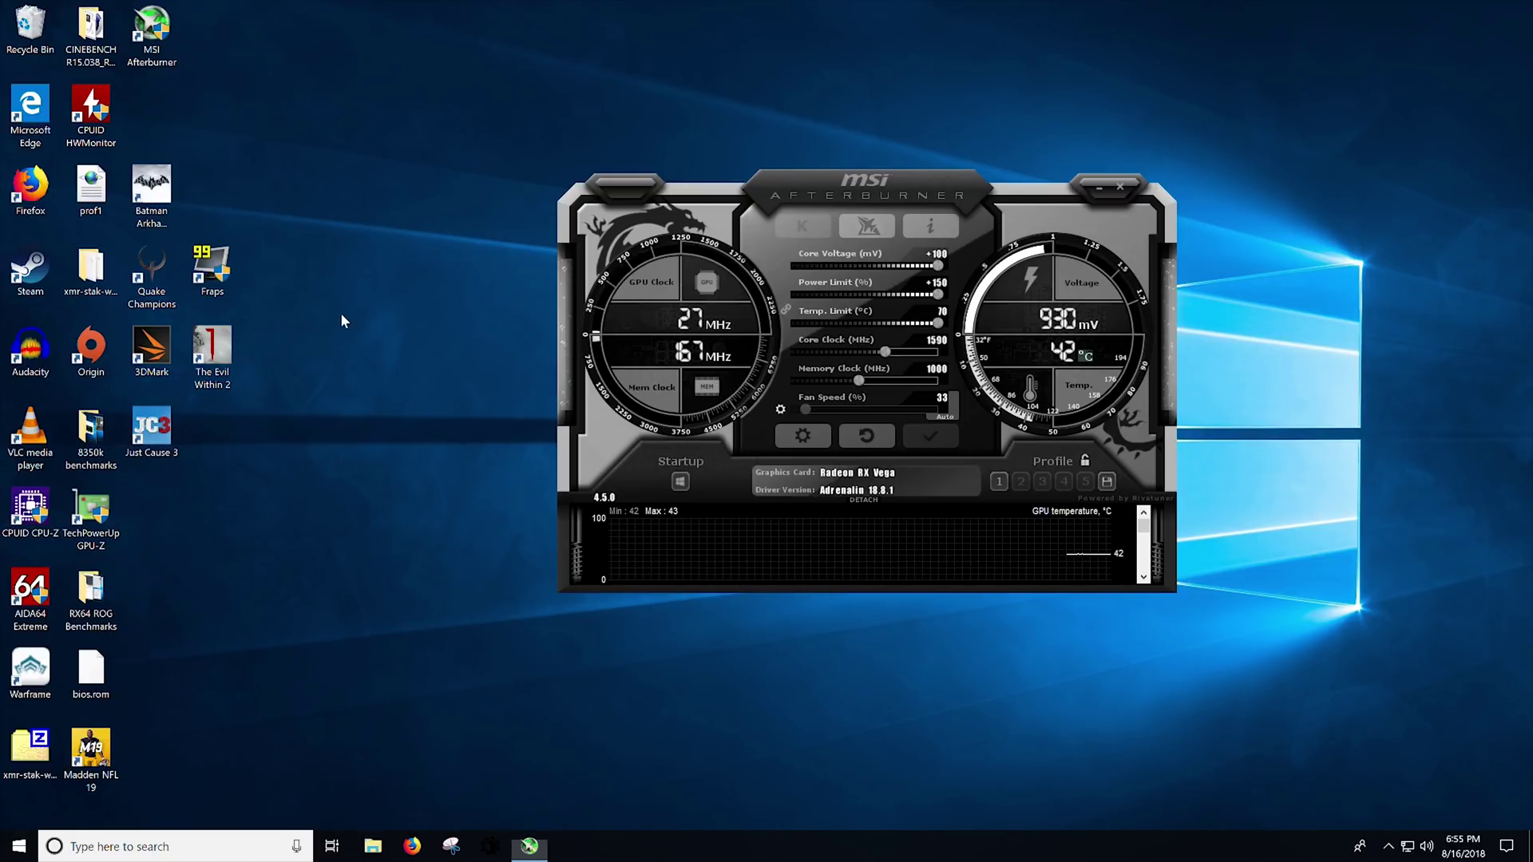
double_click(152, 348)
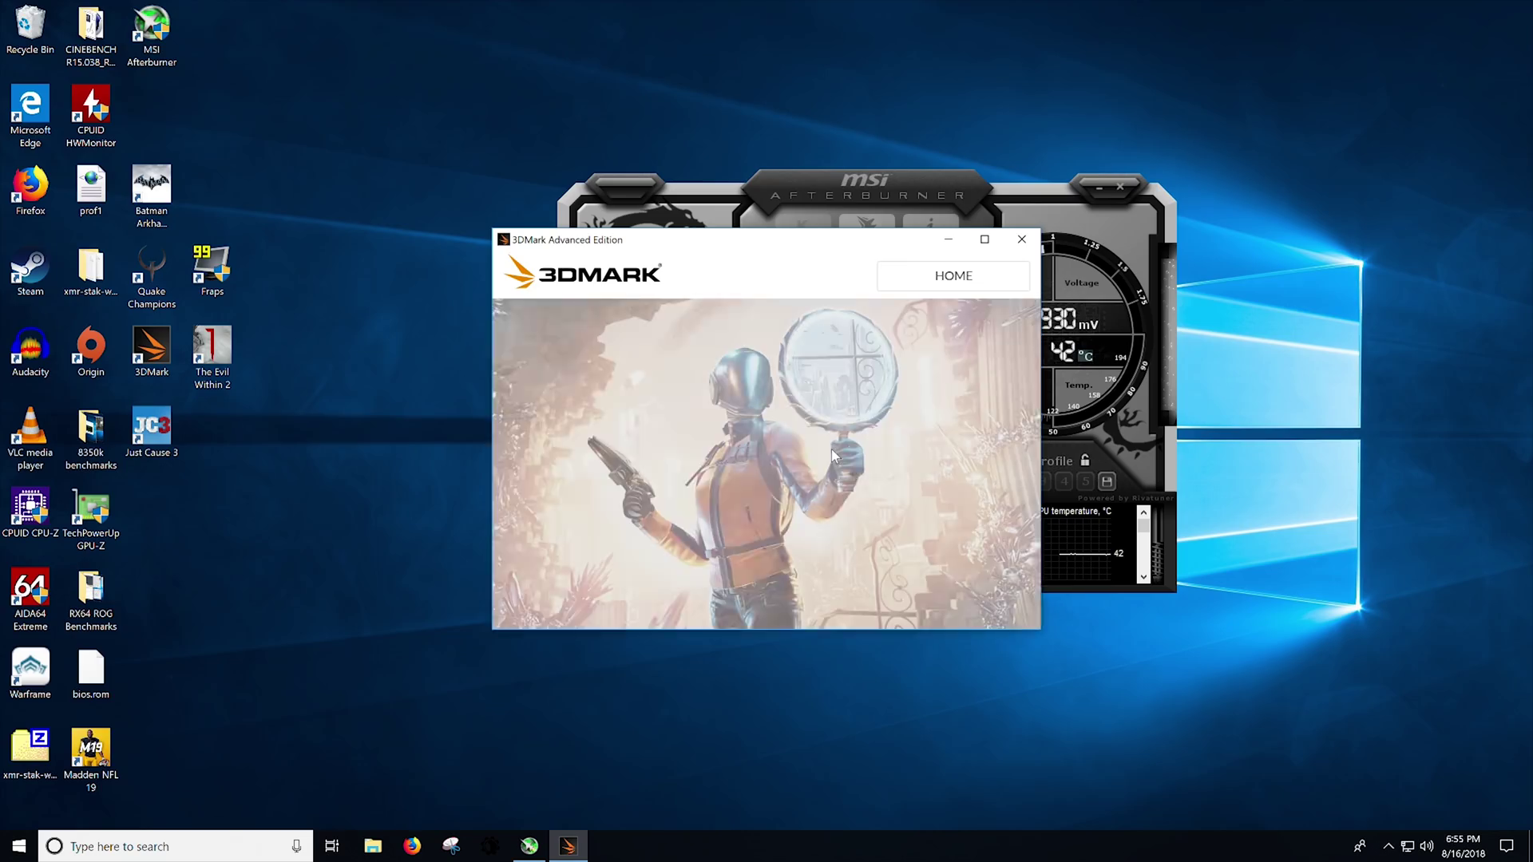
- Run Time Spy, then restore Afterburner's core clock to 1750 MHz and apply it
left_click(832, 451)
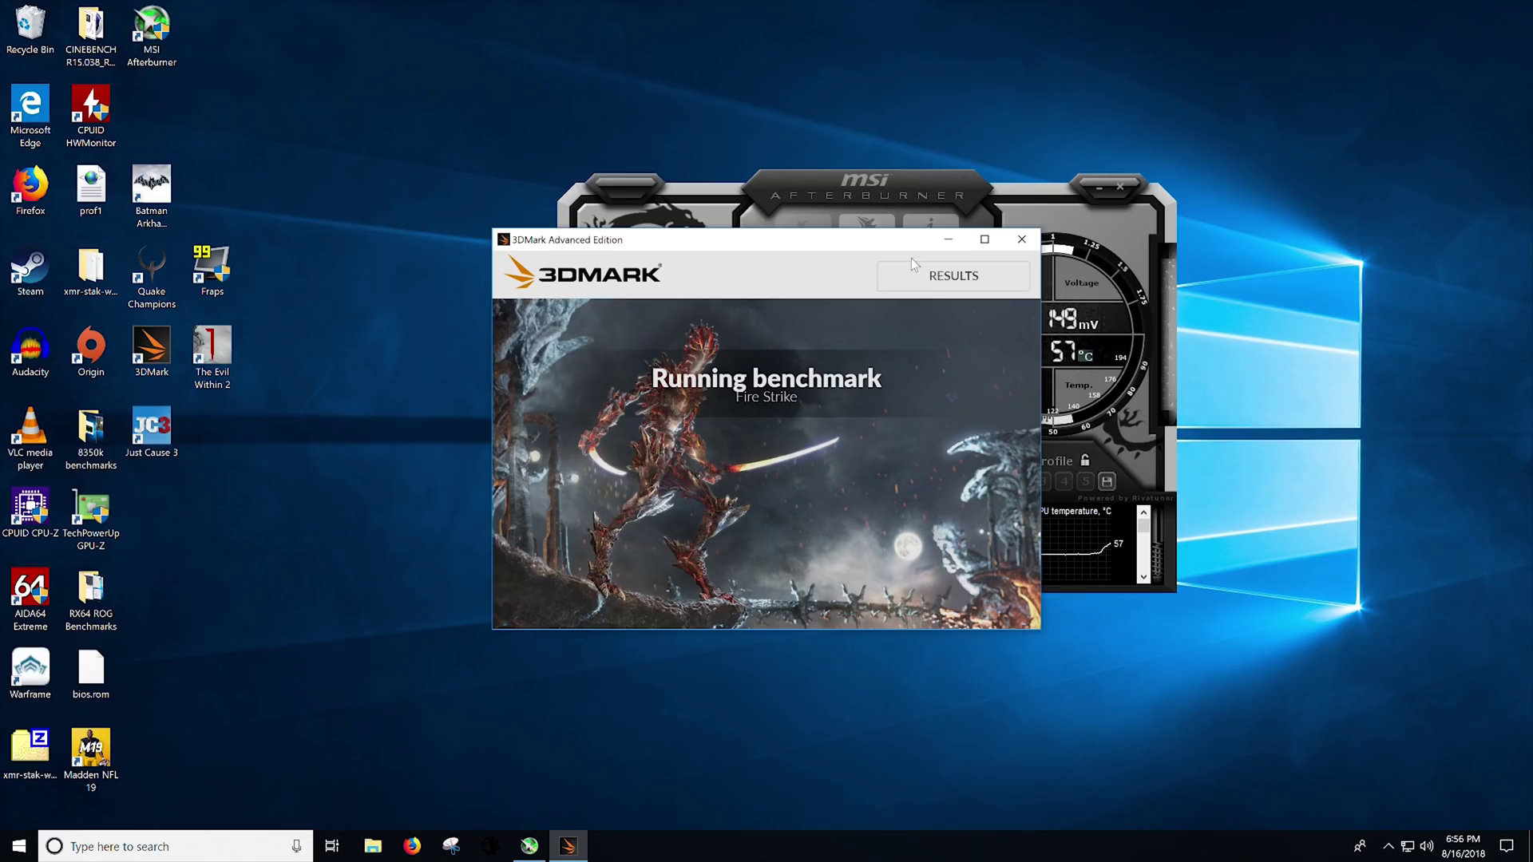
left_click(926, 189)
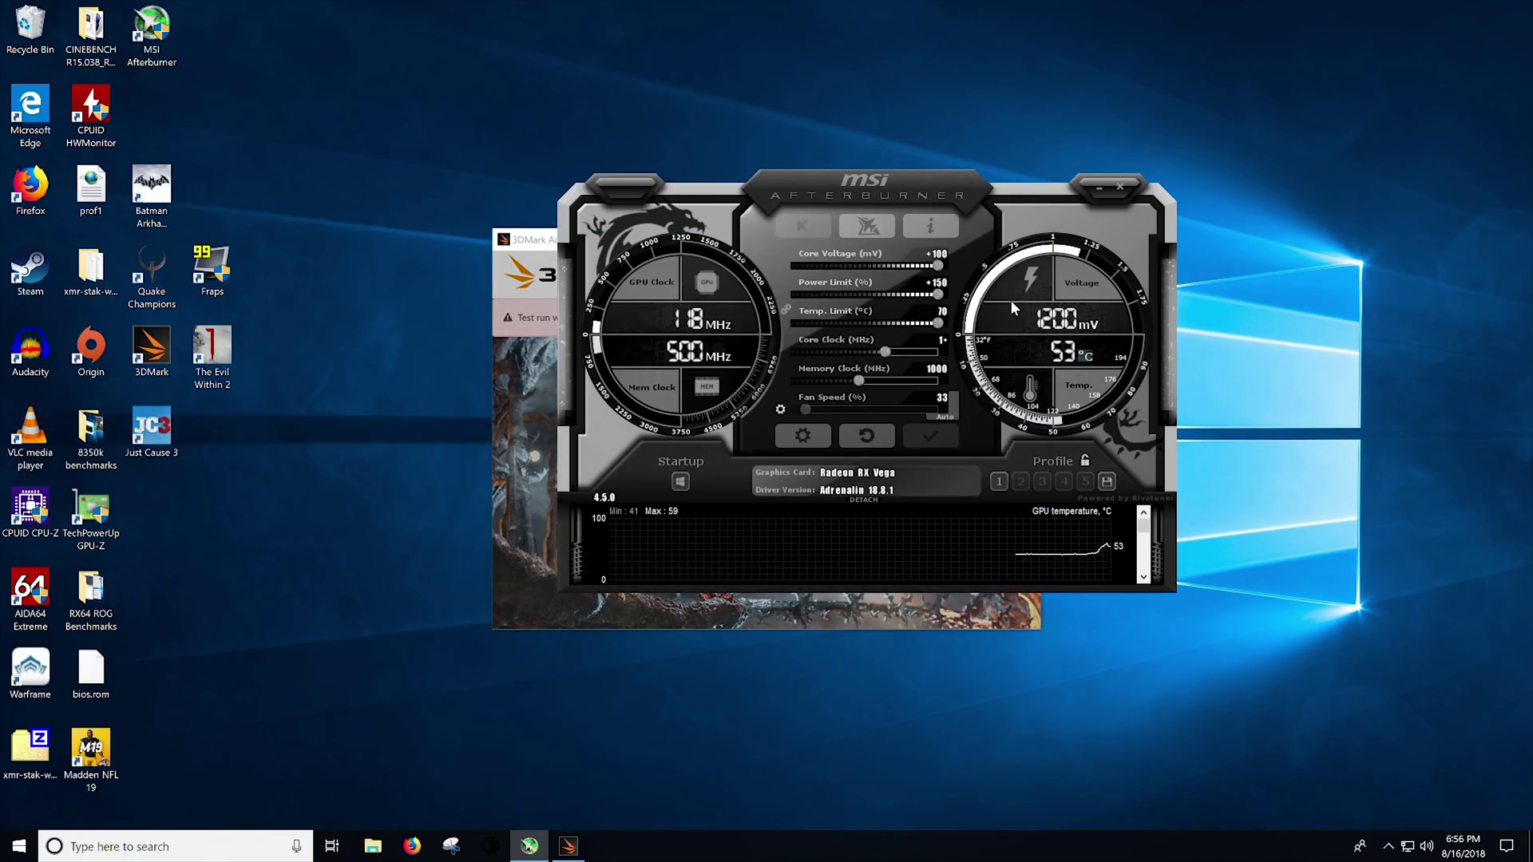
key("Right")
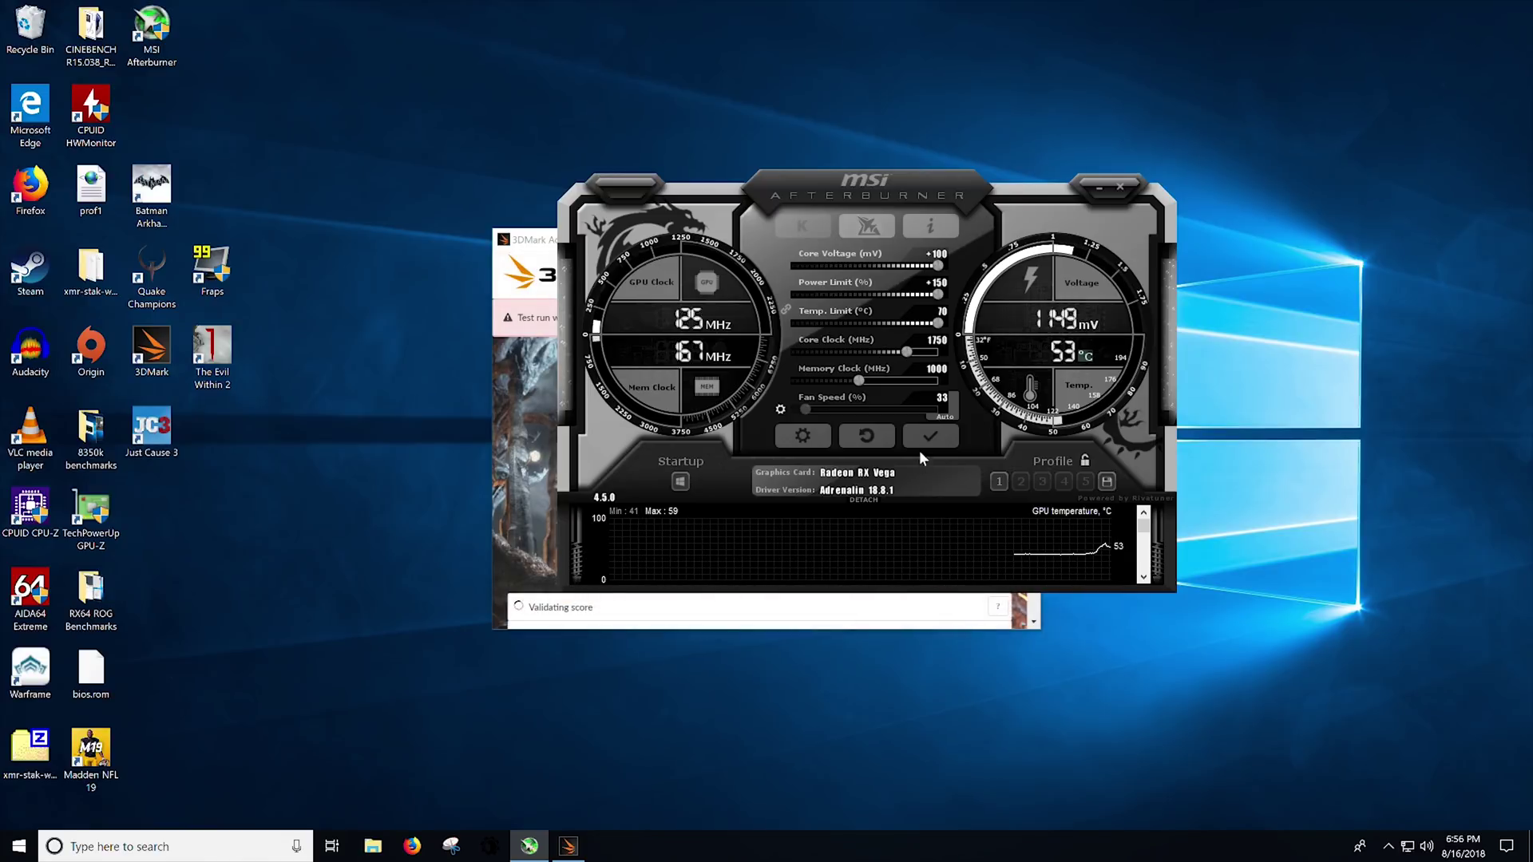
left_click(934, 432)
left_click(539, 251)
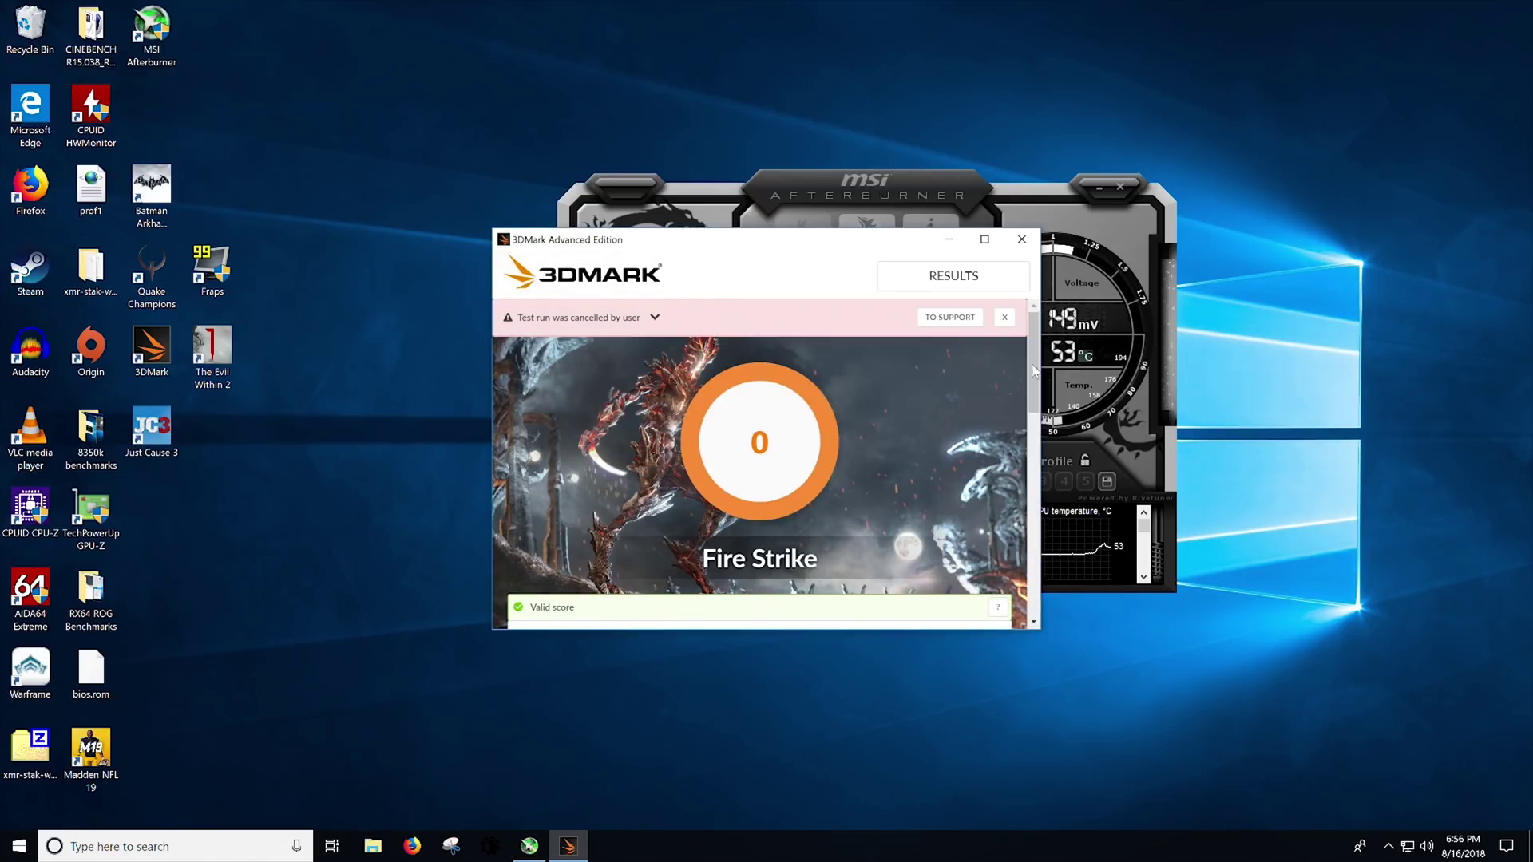
- Go to 3DMark's benchmark list and start the Fire Strike benchmark
left_click(950, 279)
left_click(907, 333)
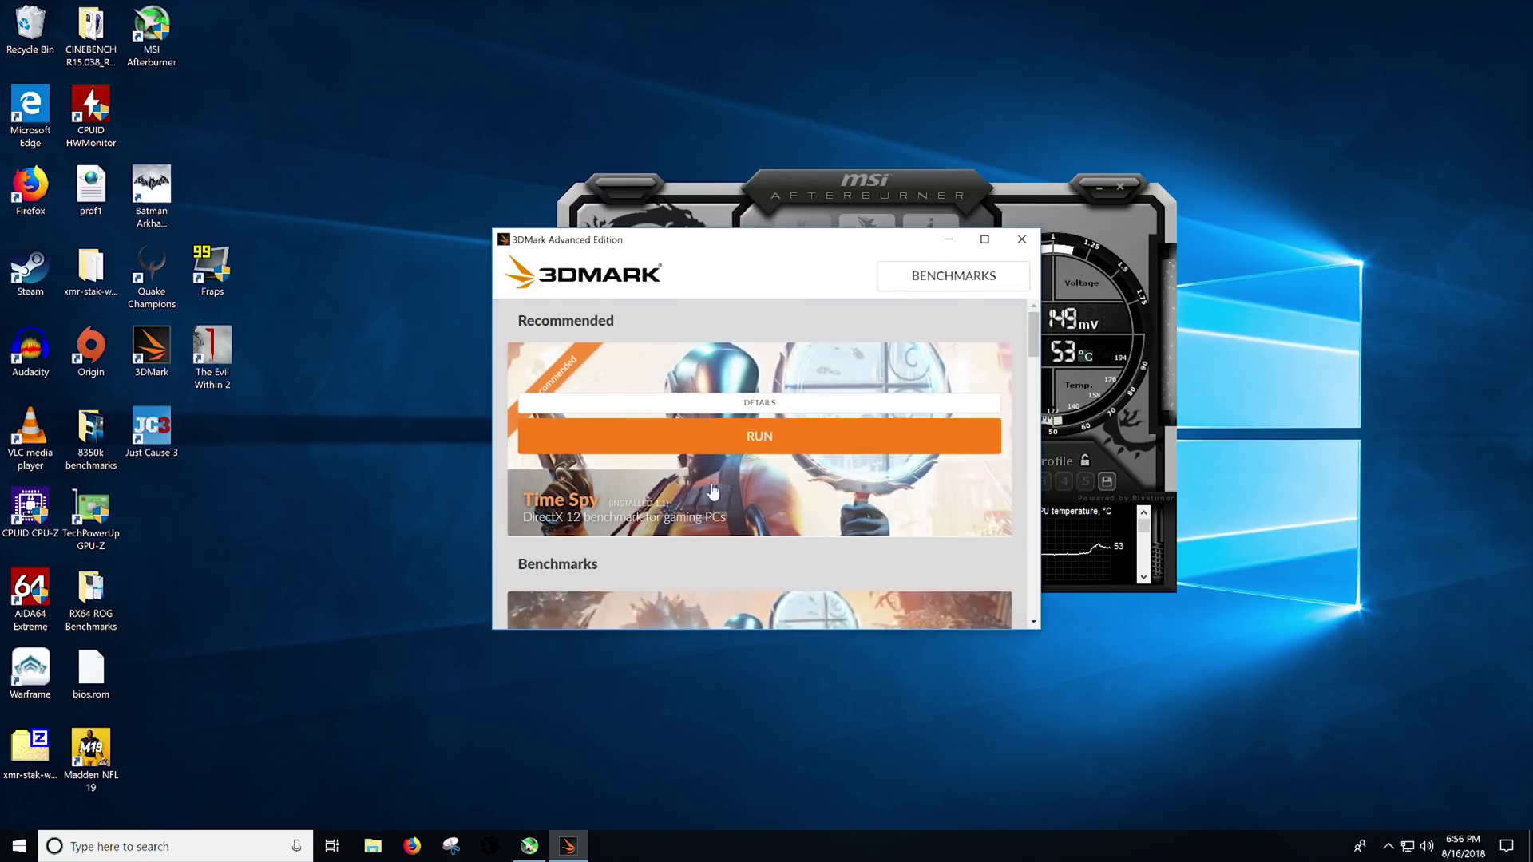
scroll(691, 487, "down", 4)
scroll(685, 478, "down", 2)
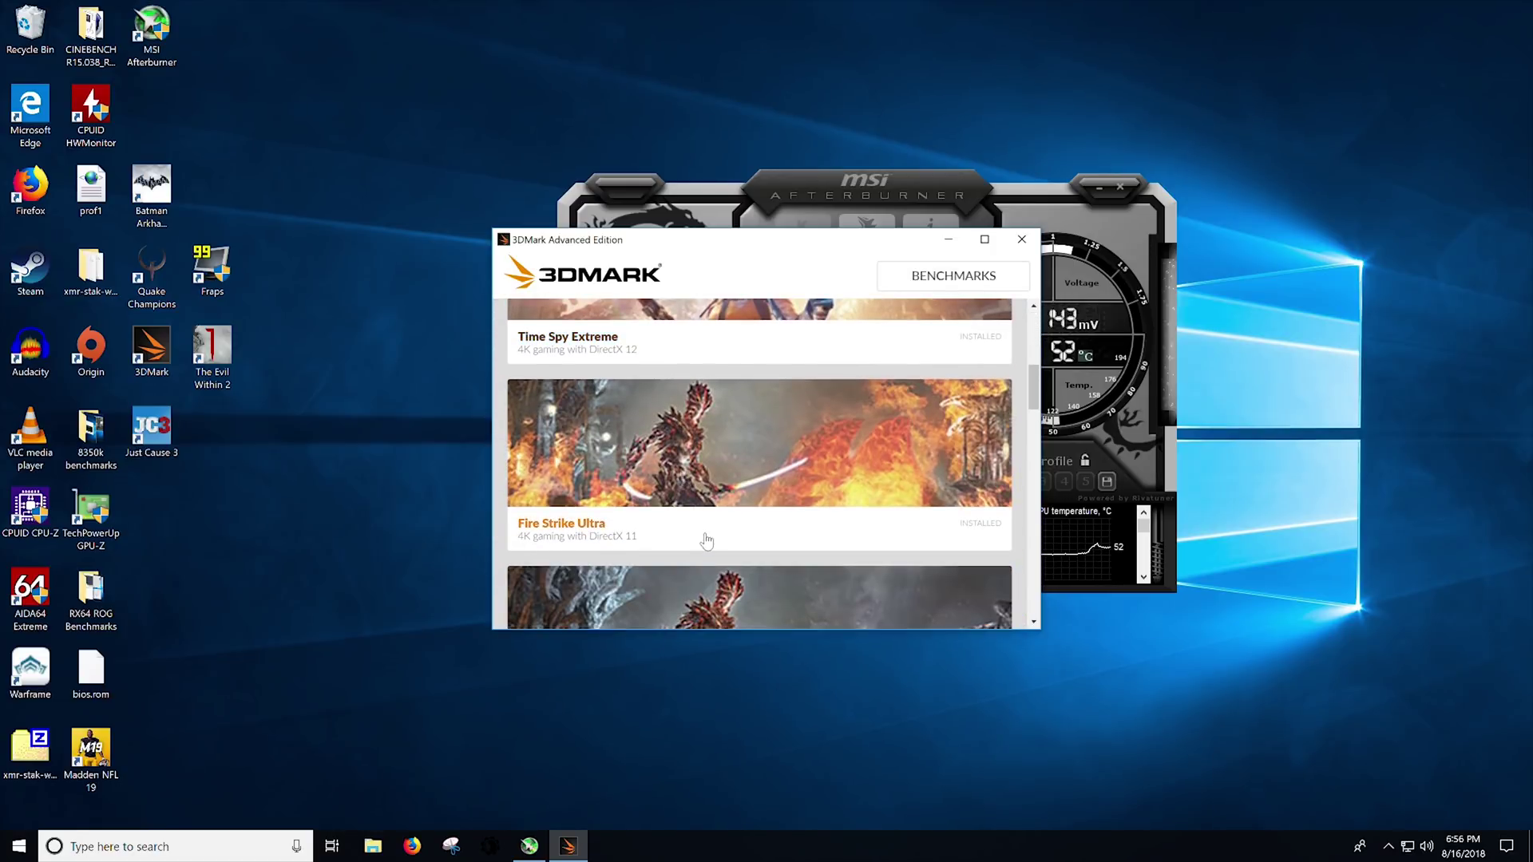
scroll(684, 479, "down", 3)
scroll(687, 477, "down", 2)
left_click(686, 477)
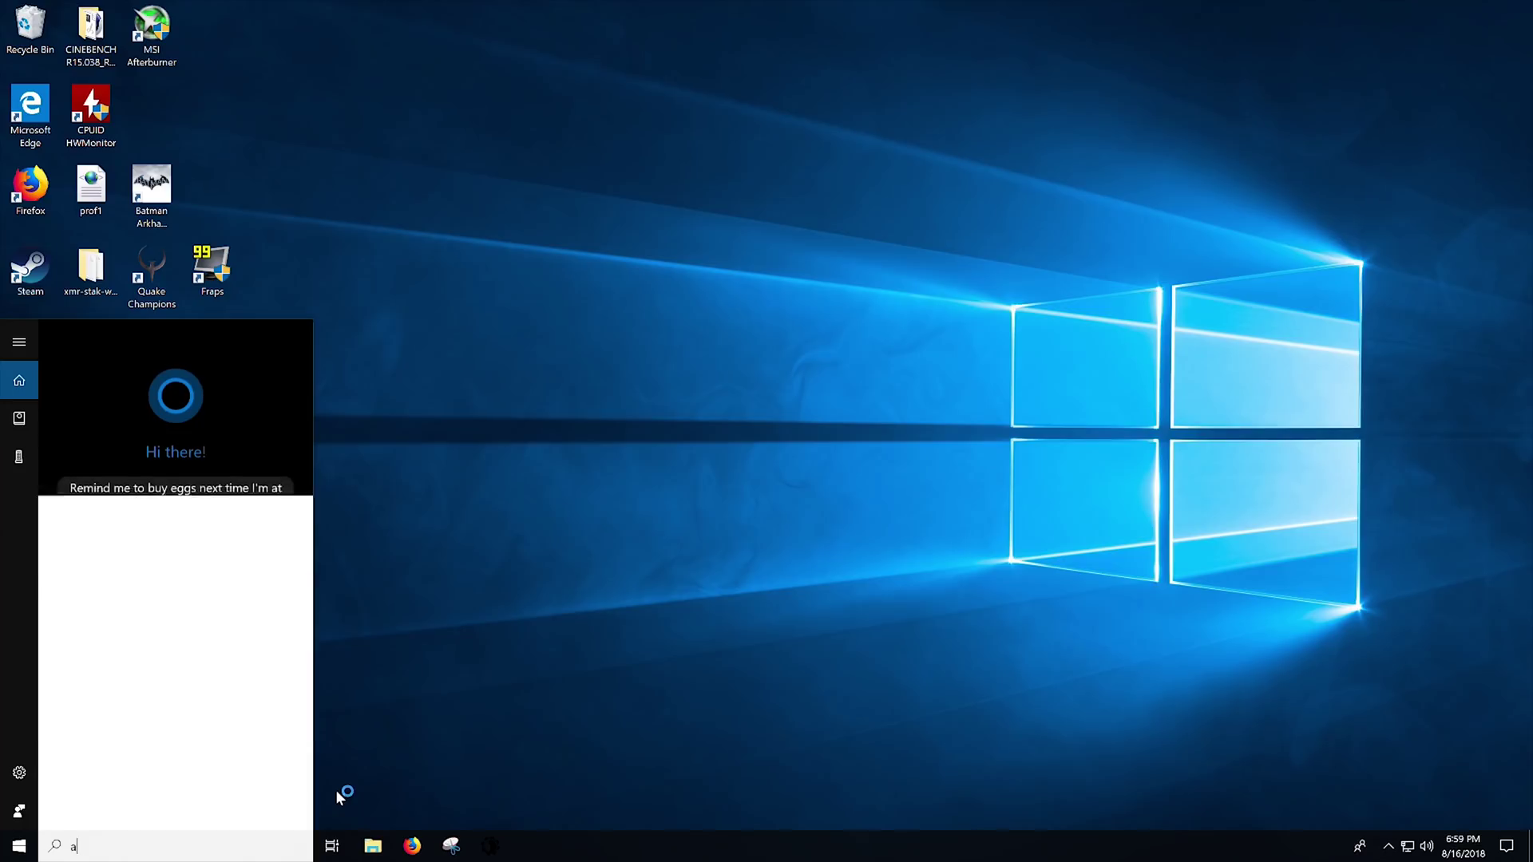
- Launch MSI Afterburner by searching 'after' and reset all overclock settings
type("after")
key("Return")
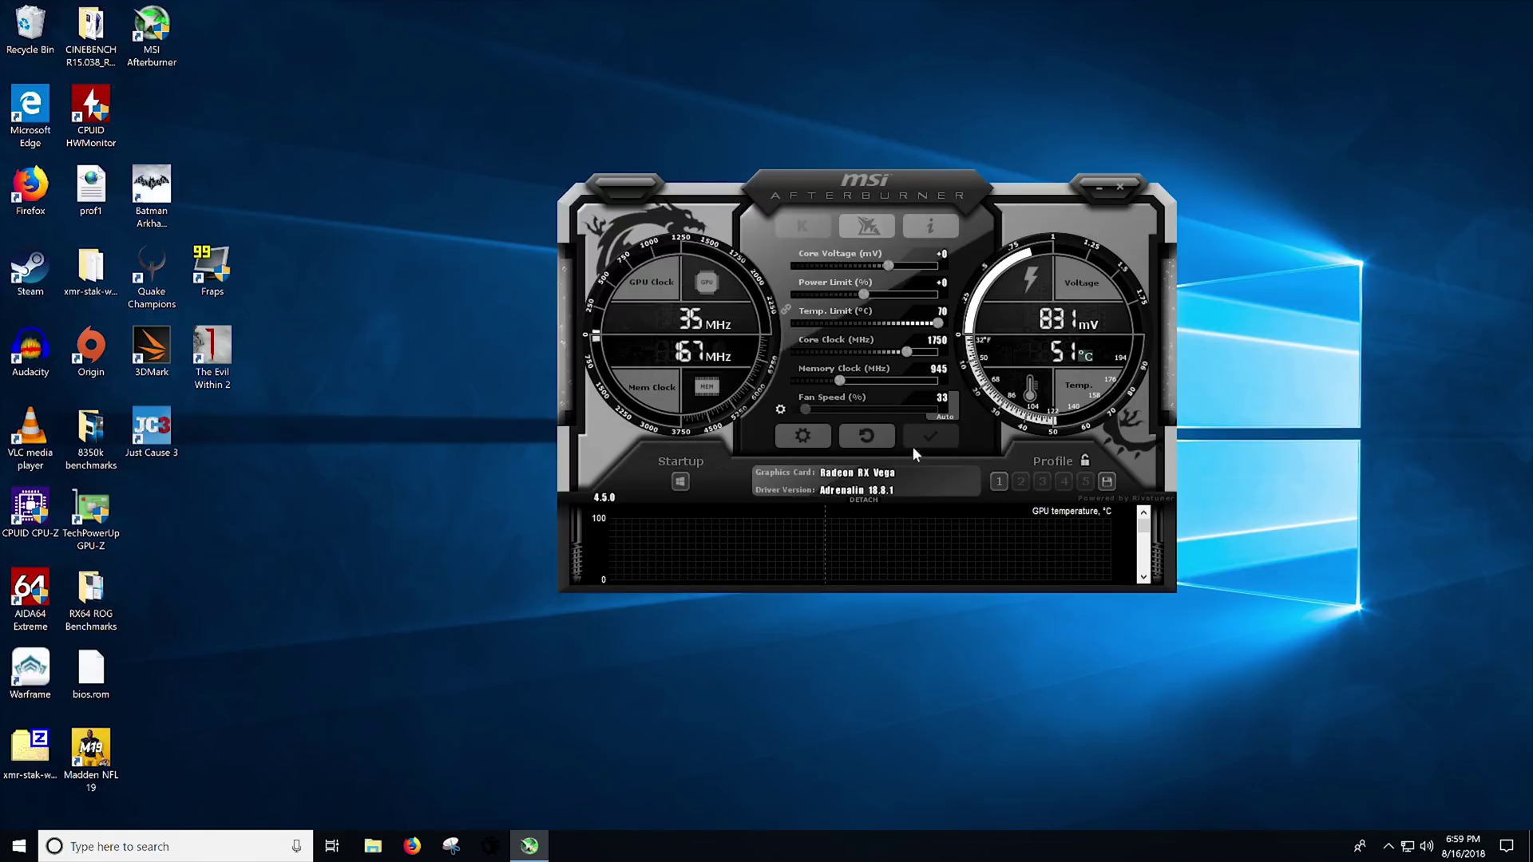
left_click(869, 437)
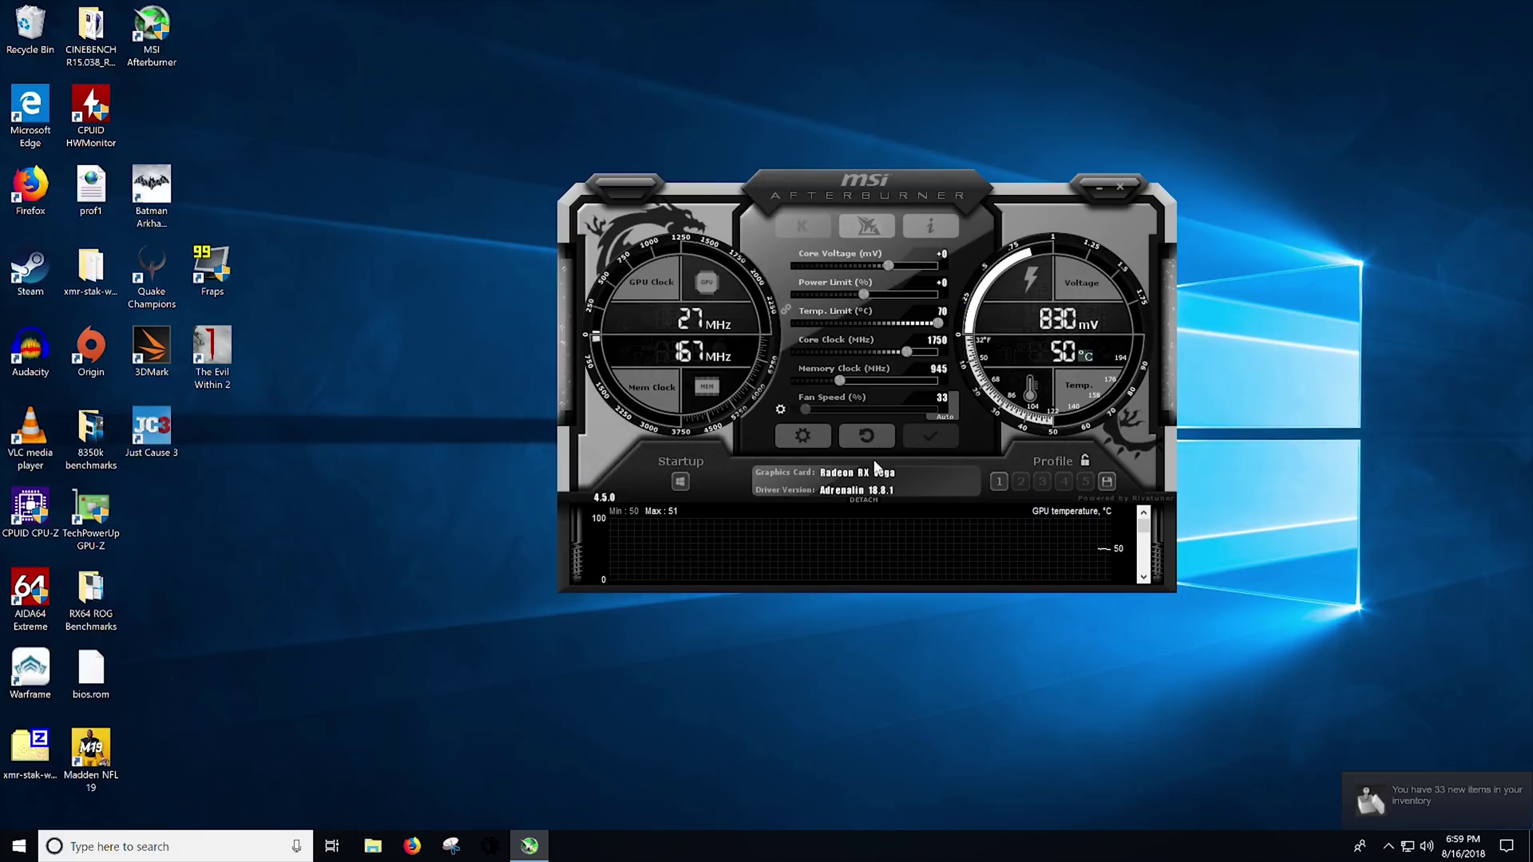
- Raise the power limit toward maximum and set the memory clock to 945 MHz
left_click_drag(863, 295, 939, 295)
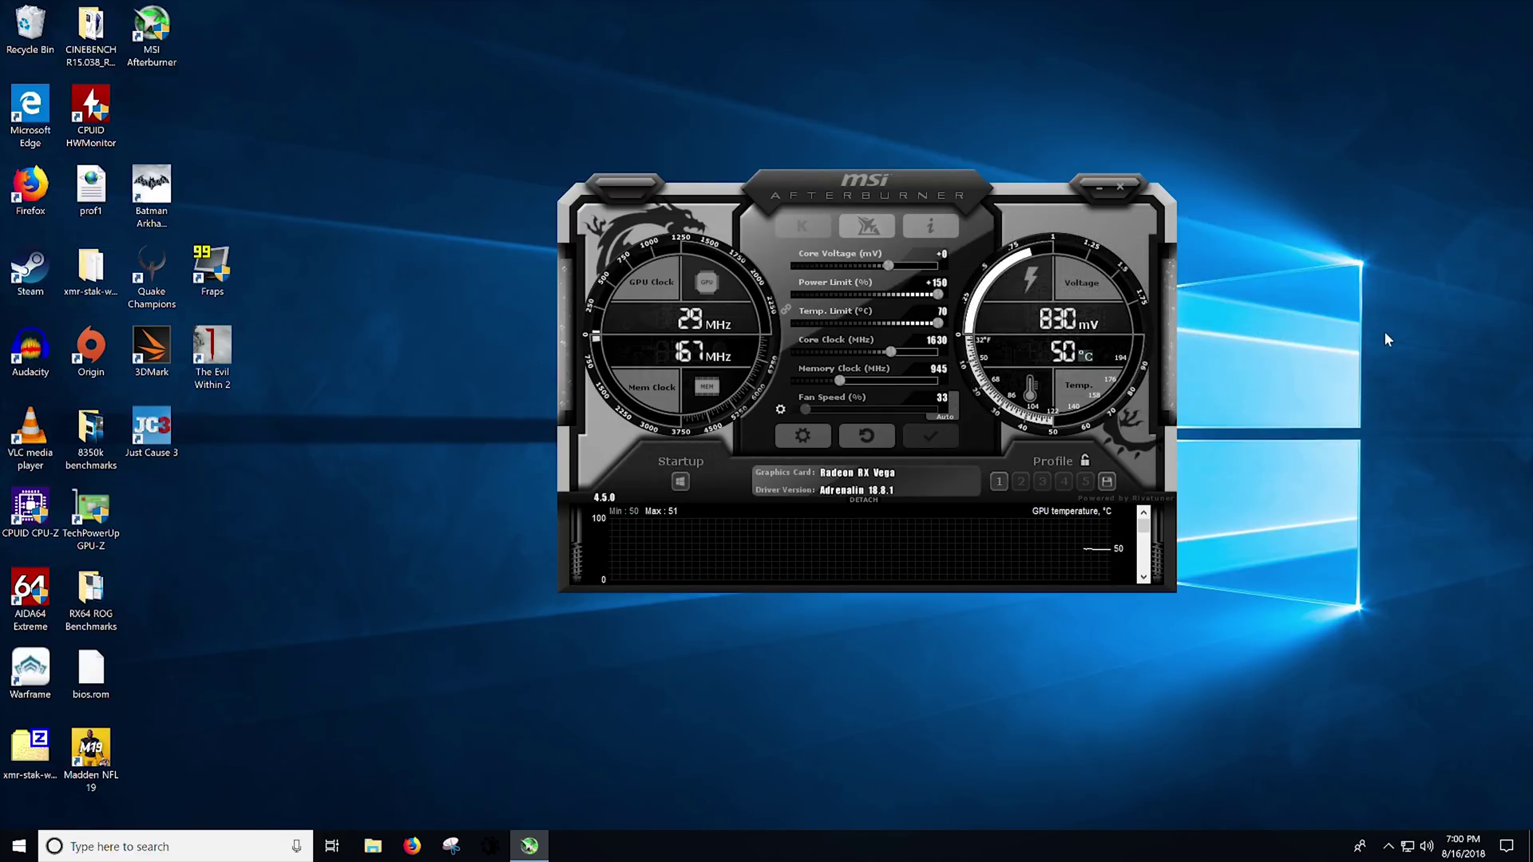
left_click(936, 373)
type("945")
key("Return")
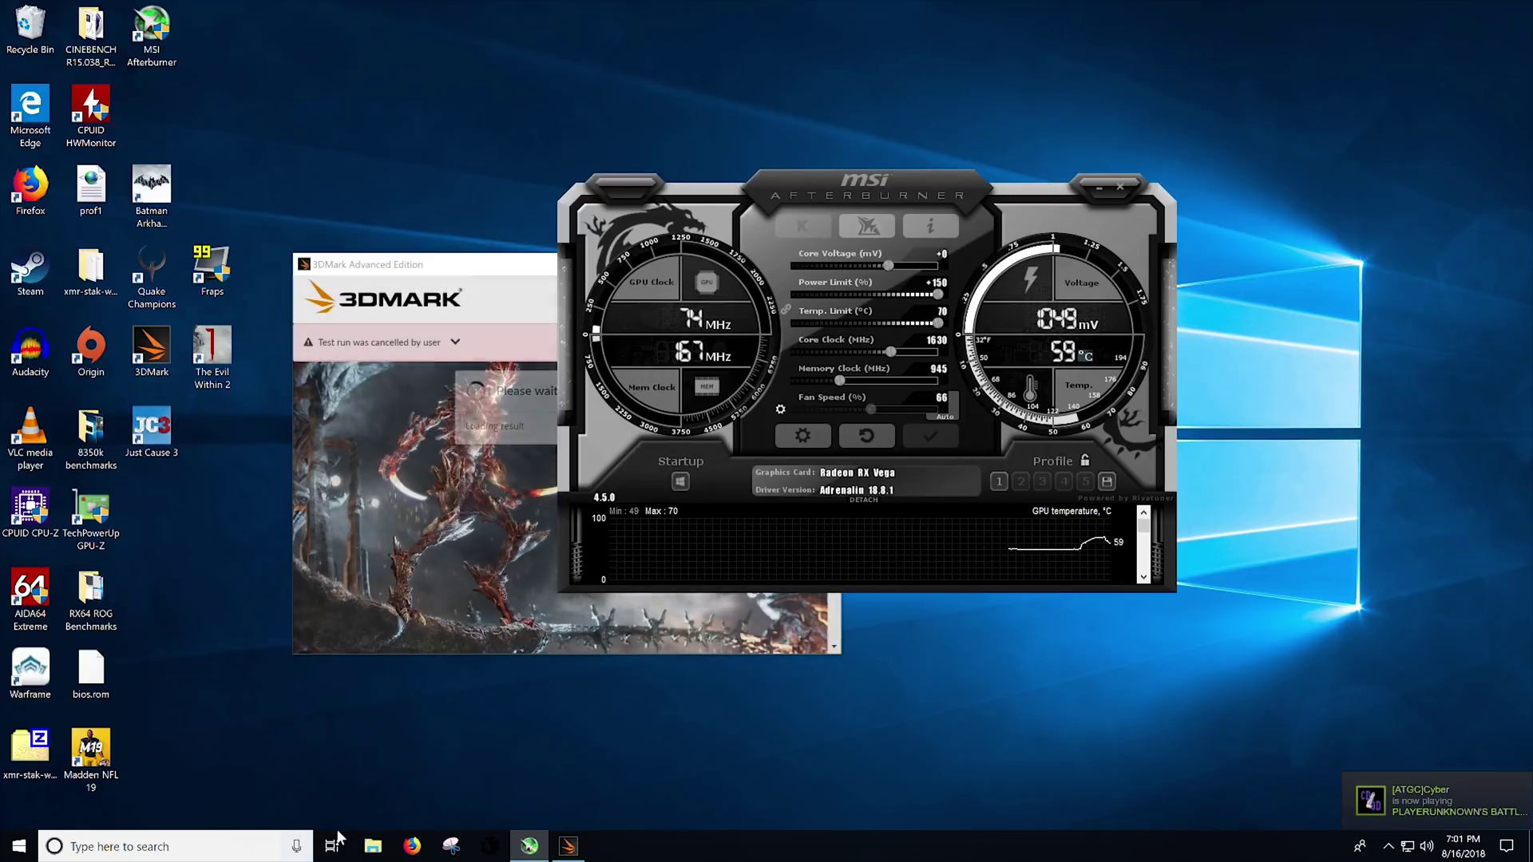
- Browse to Downloads > VEGA_Soft_PP and open RX_VEGA_64_Soft_PP for editing in Notepad
key("super+e")
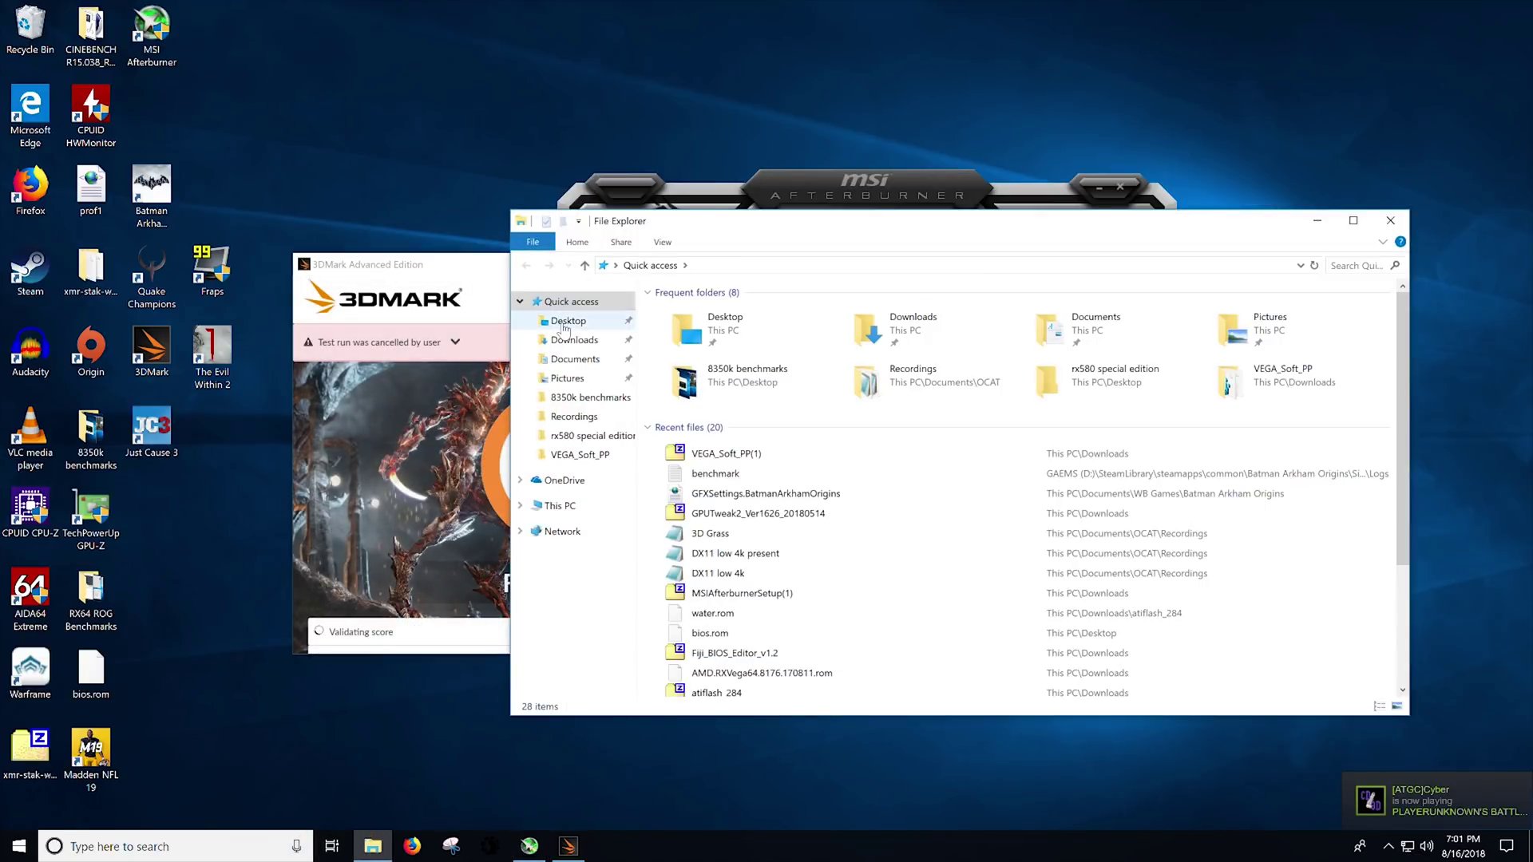
left_click(569, 320)
left_click(717, 347)
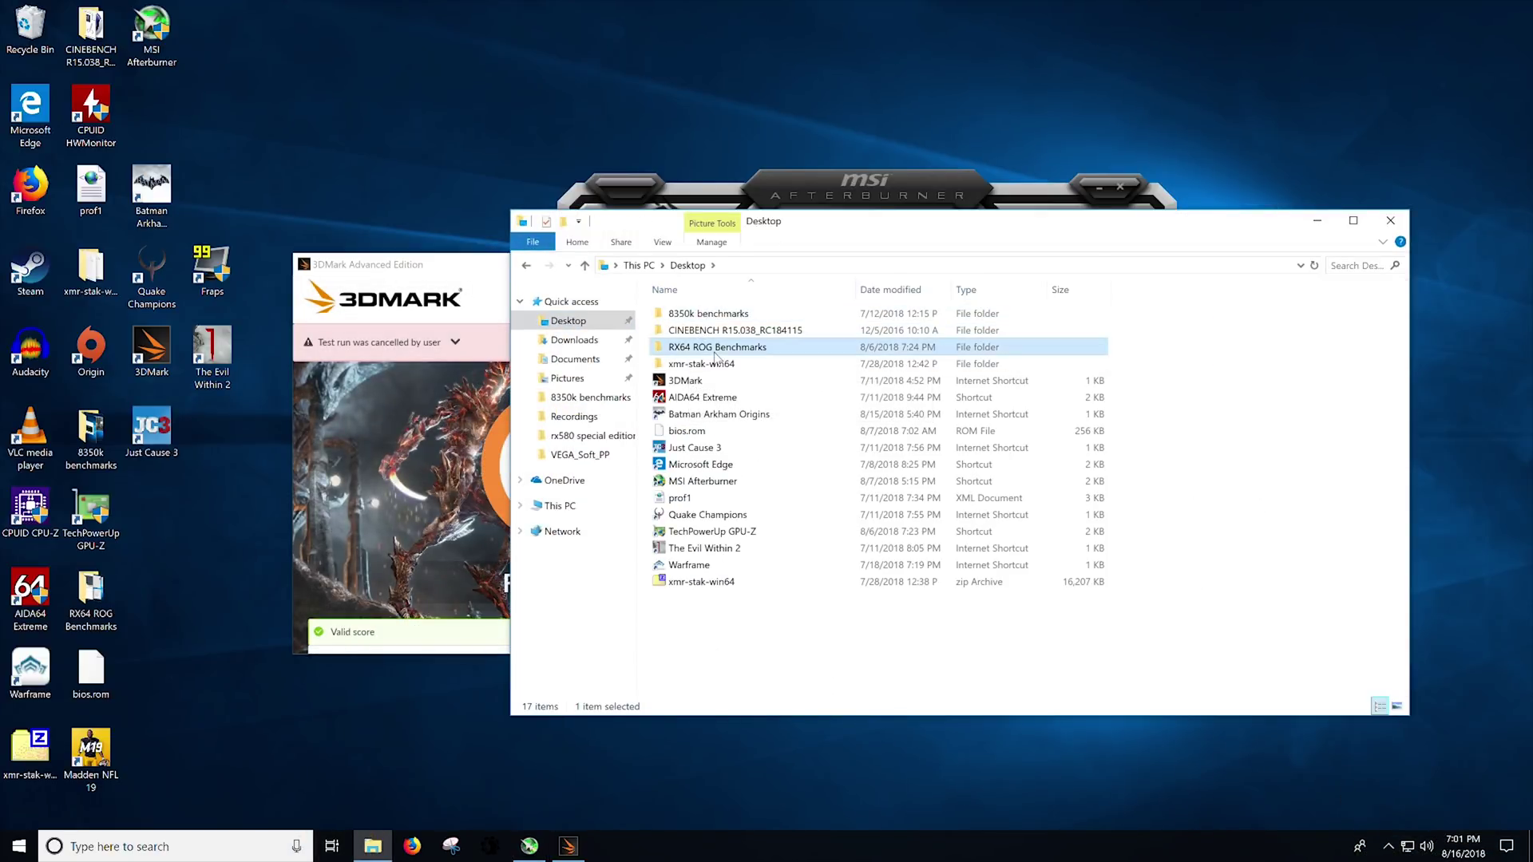
left_click(579, 340)
left_click(703, 313)
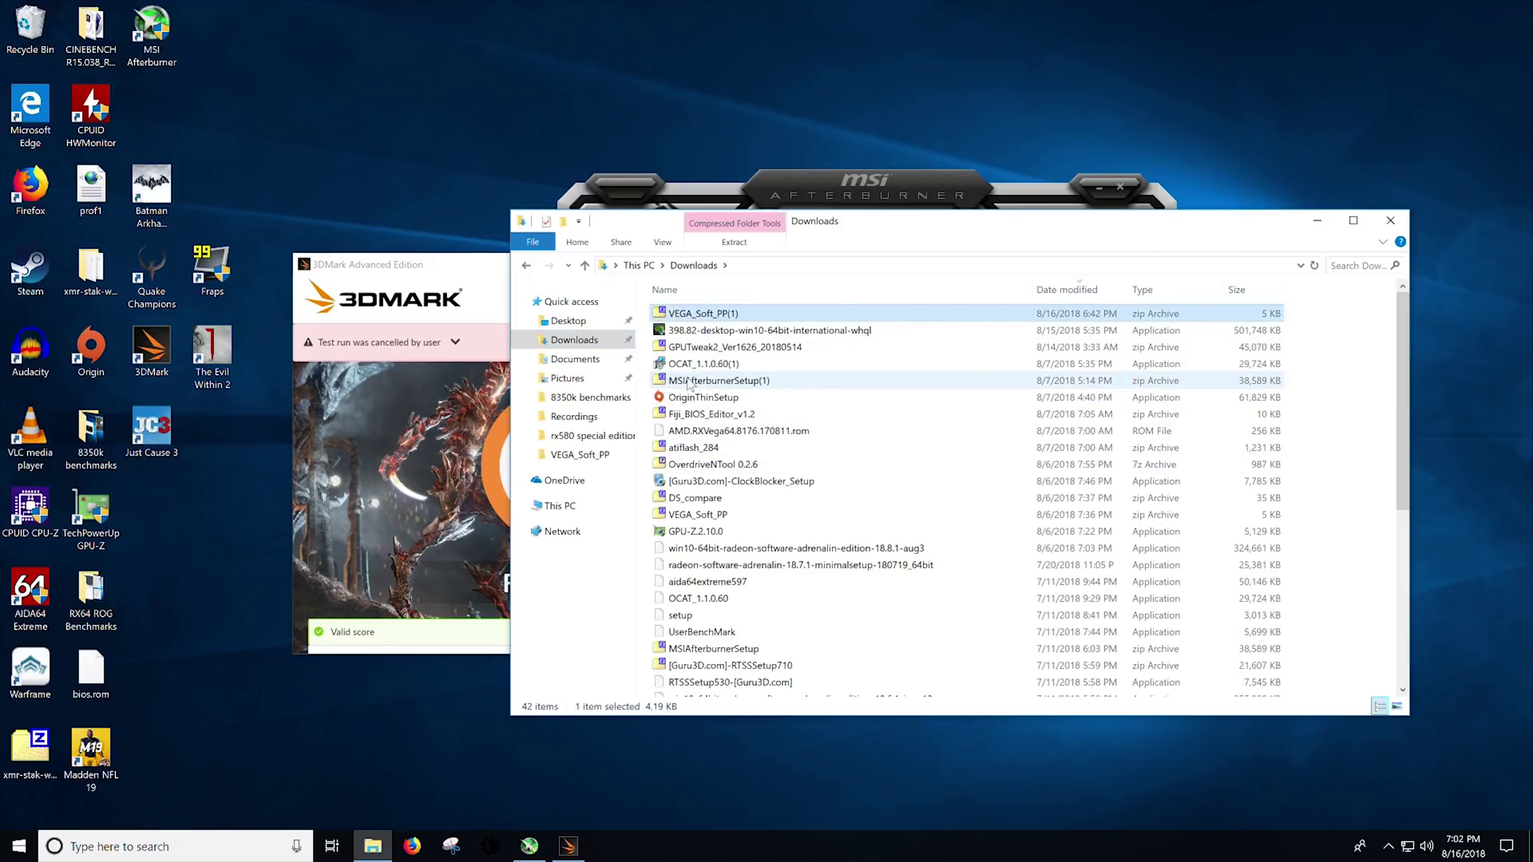
double_click(696, 514)
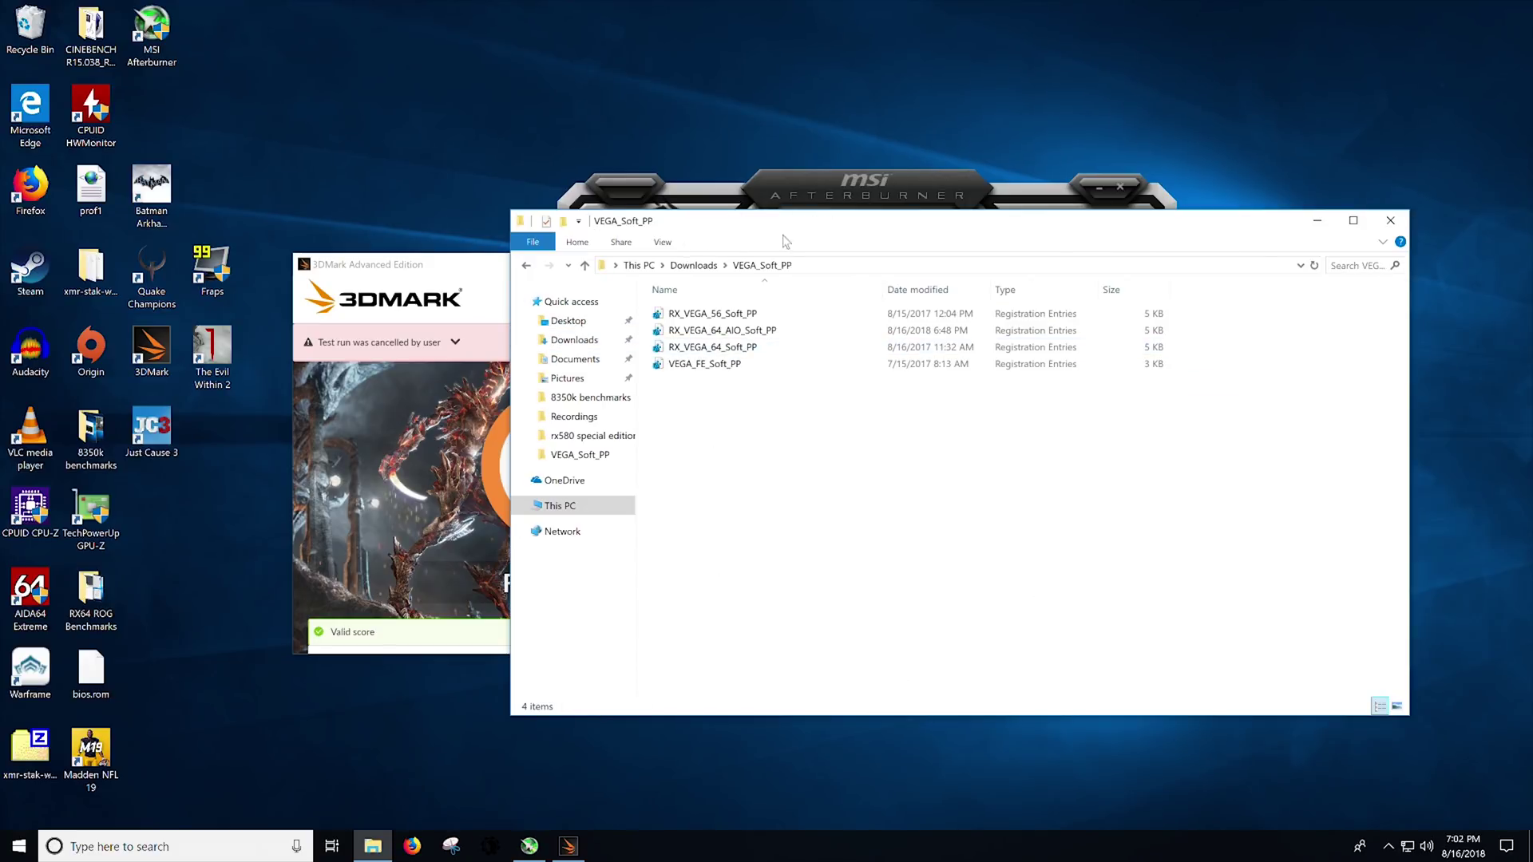
left_click(806, 209)
key("alt+Tab")
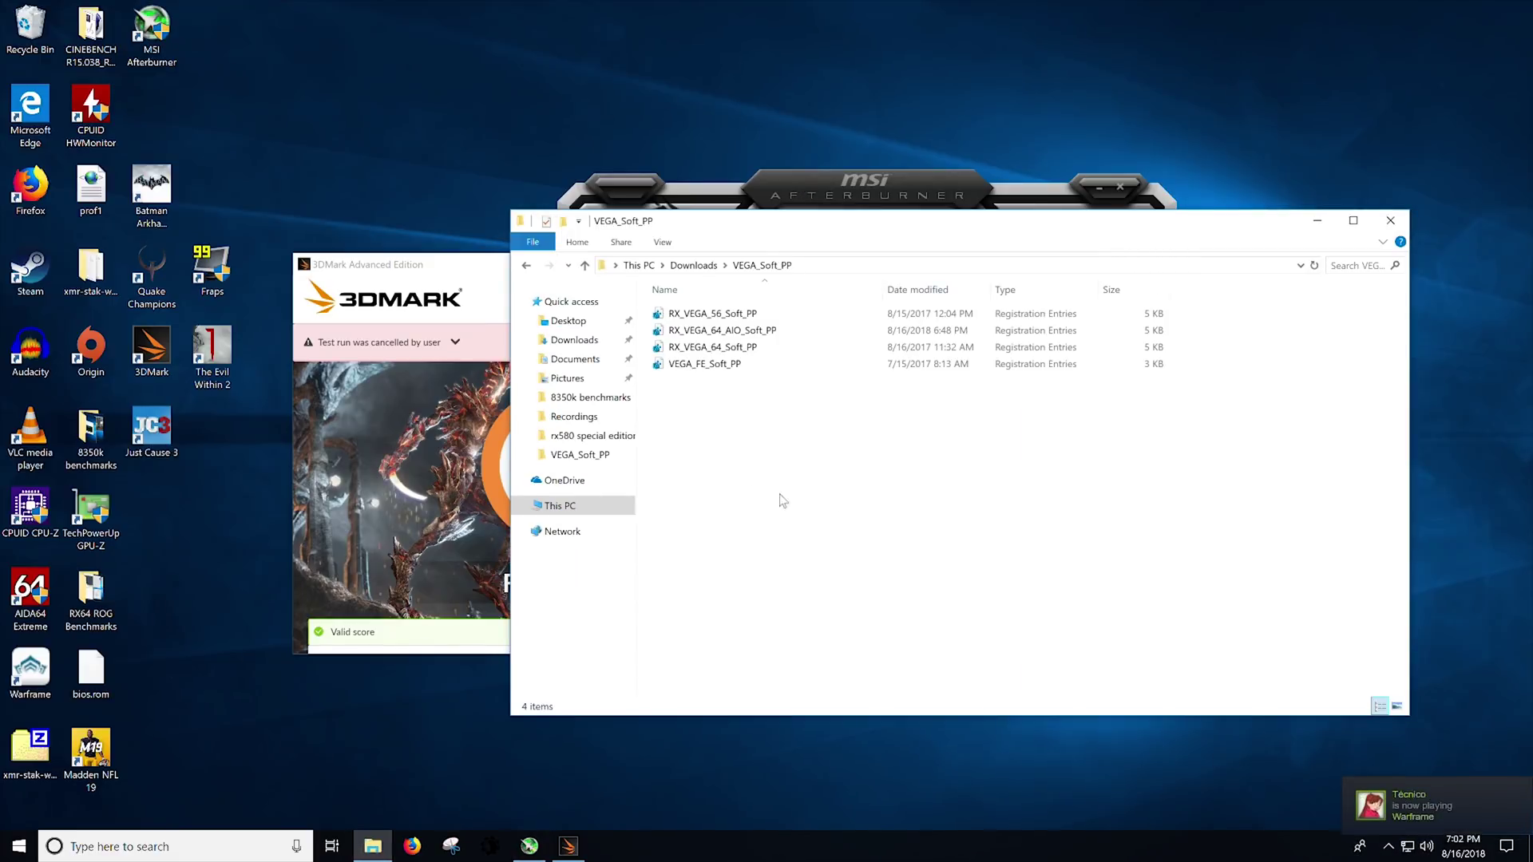
right_click(719, 350)
left_click(774, 370)
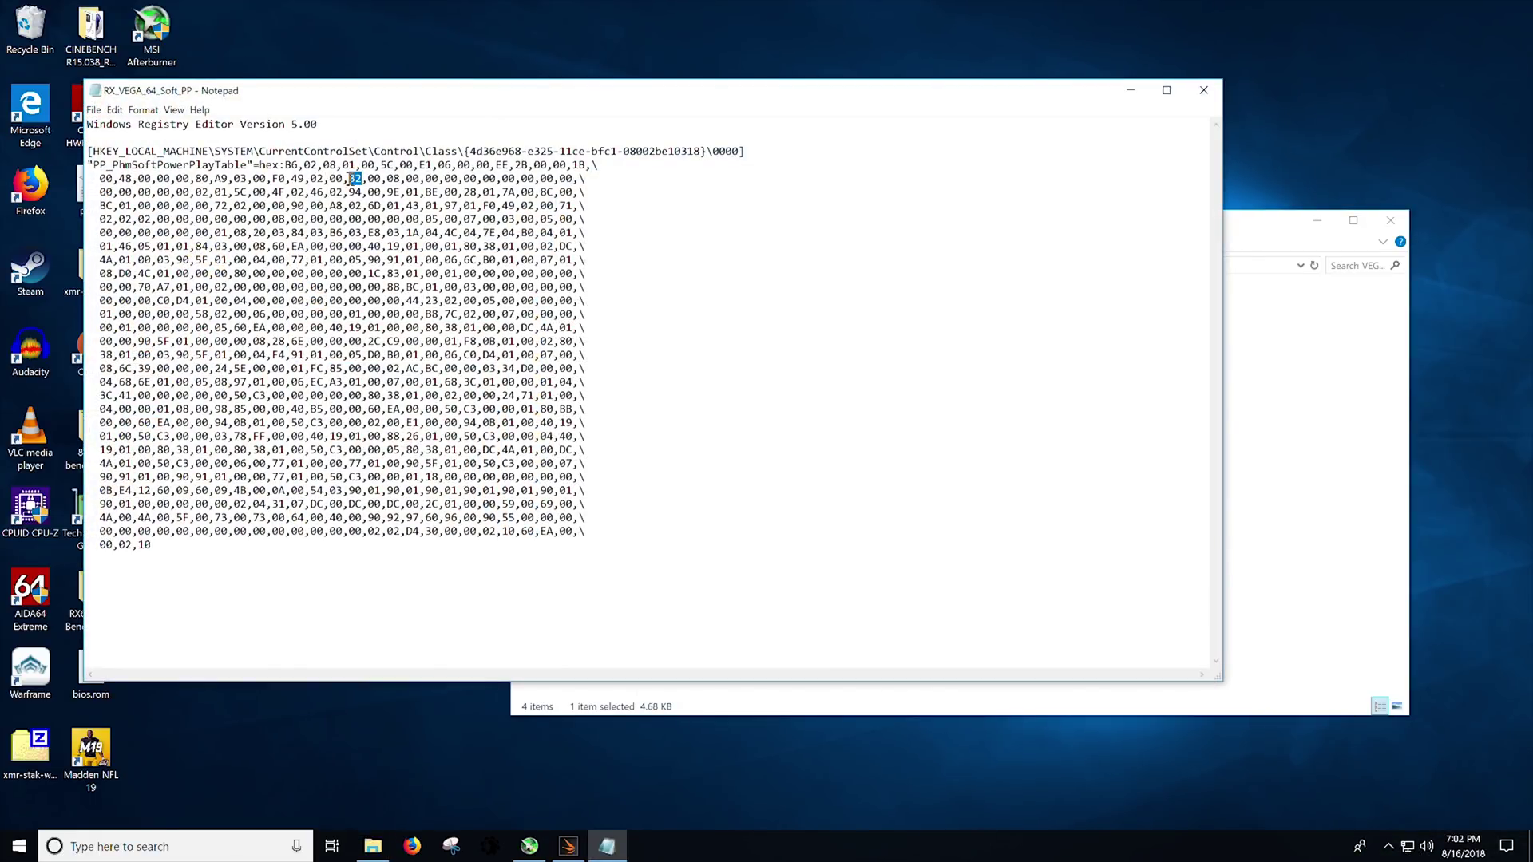
- Change PowerPlay bytes 22 to 96 and 2C to 90, then save the file
type("96")
double_click(431, 504)
type("90")
left_click(94, 109)
left_click(153, 159)
- Merge the edited RX_VEGA_64_Soft_PP.reg into the registry
key("alt+Tab")
key("Return")
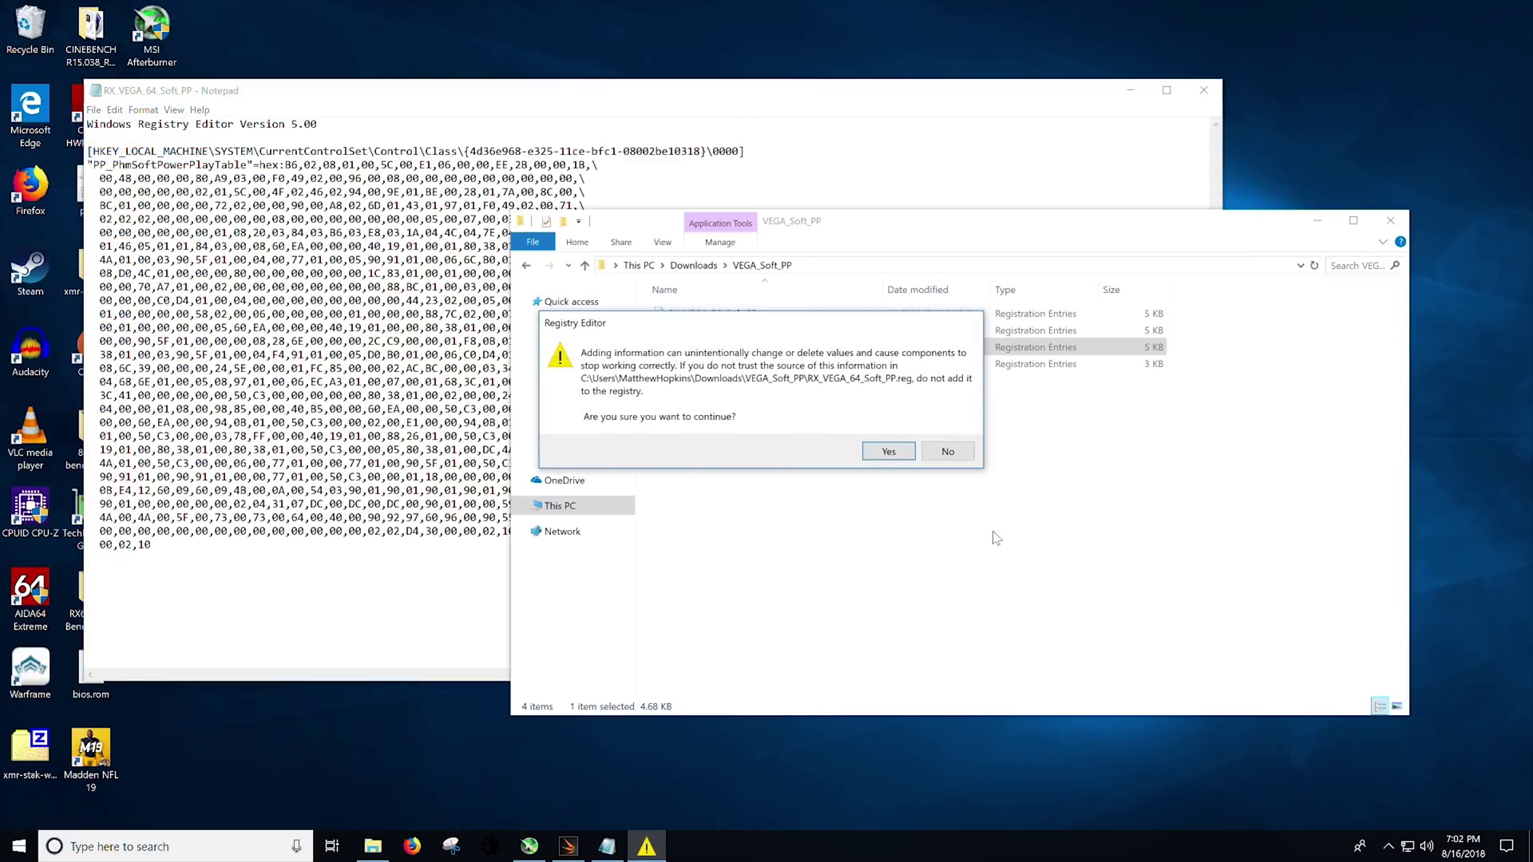
left_click(889, 452)
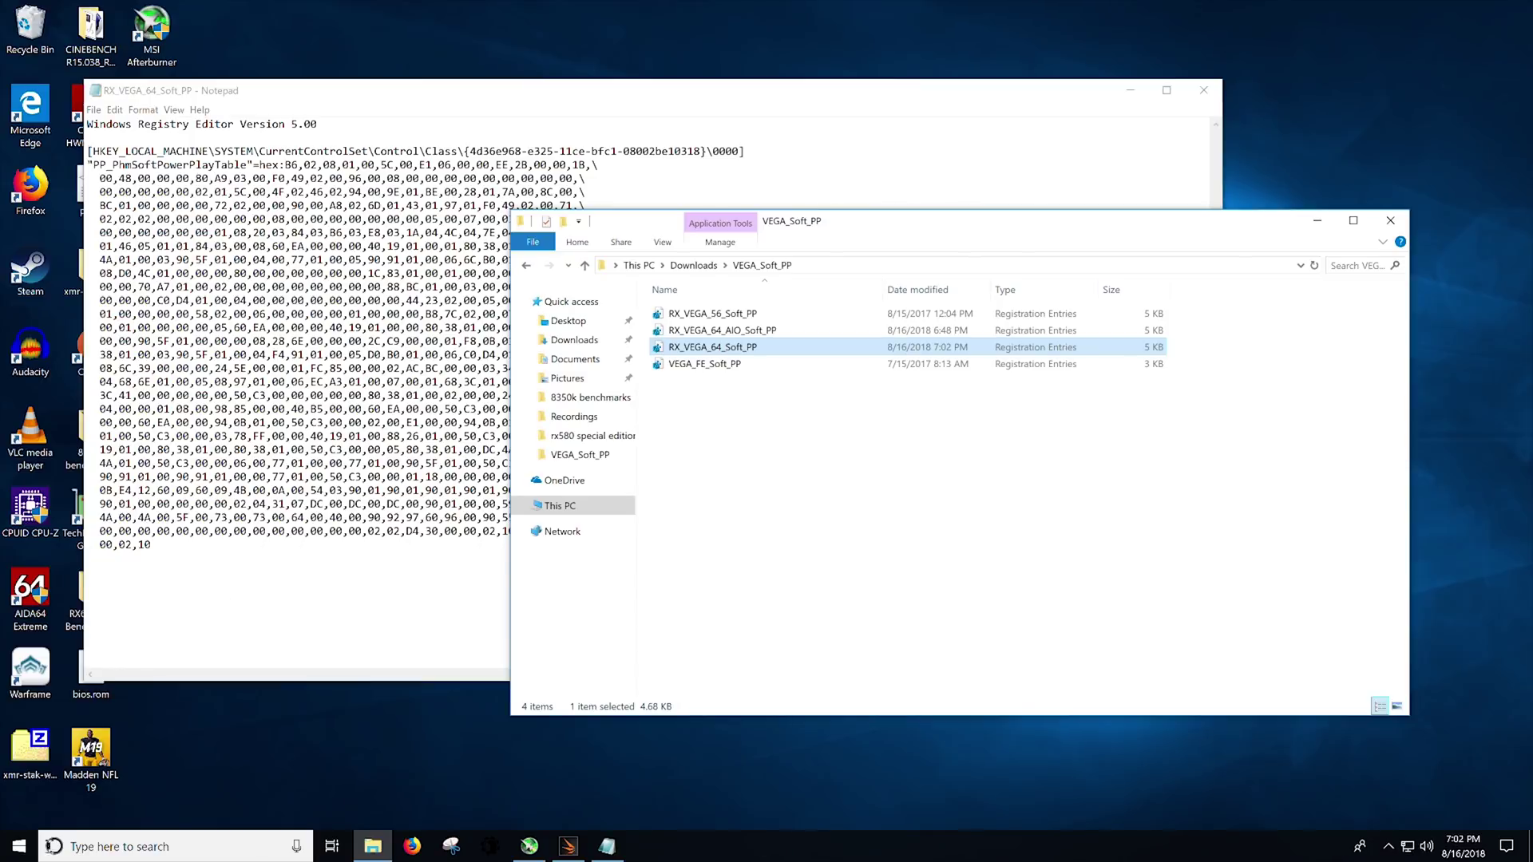
- Restart the computer from the Start menu power options
key("super")
left_click(19, 812)
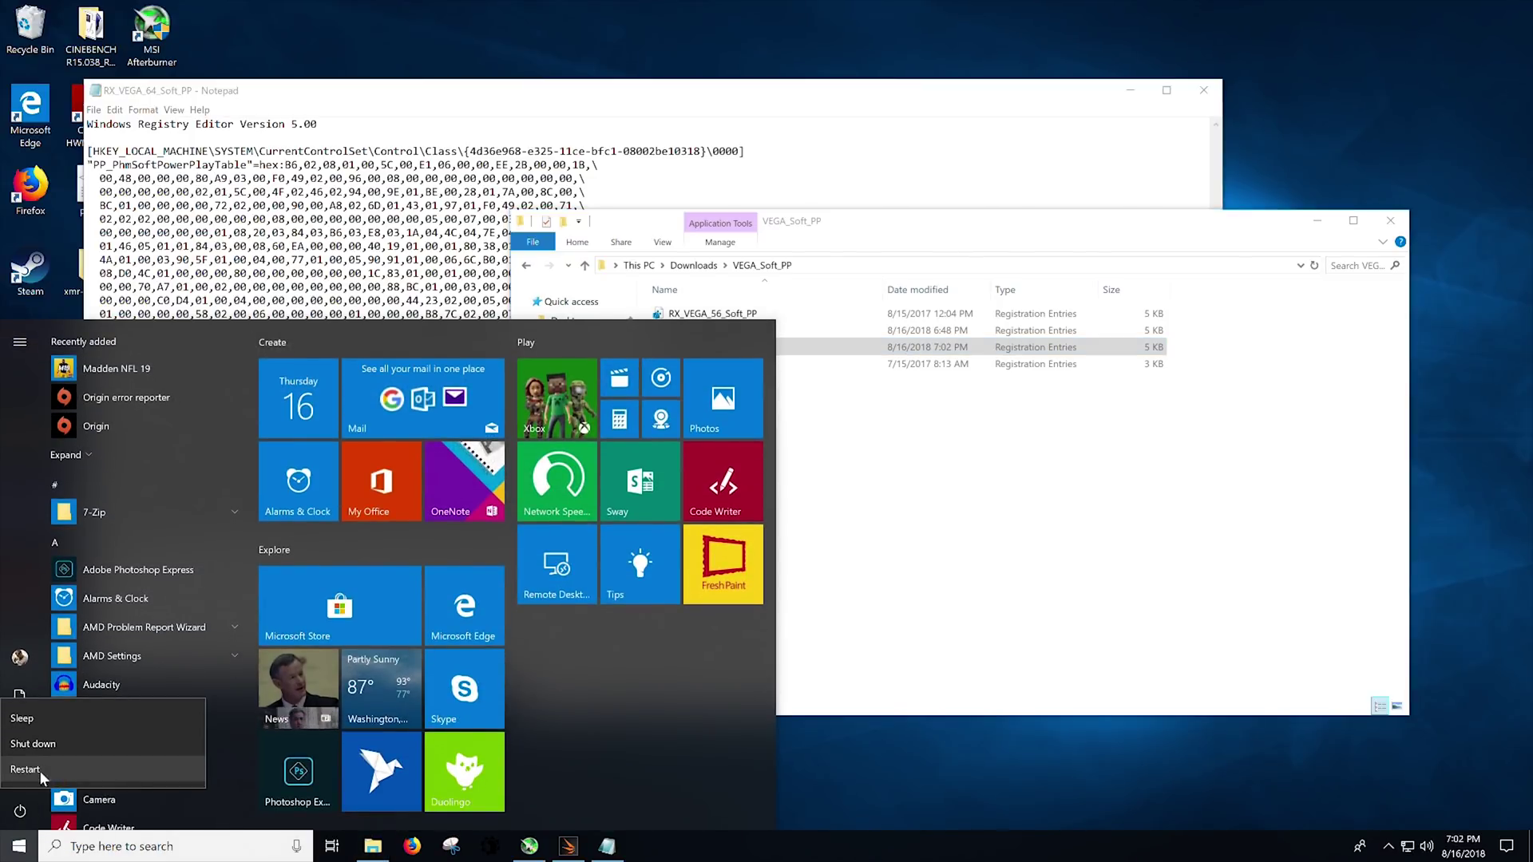
left_click(40, 769)
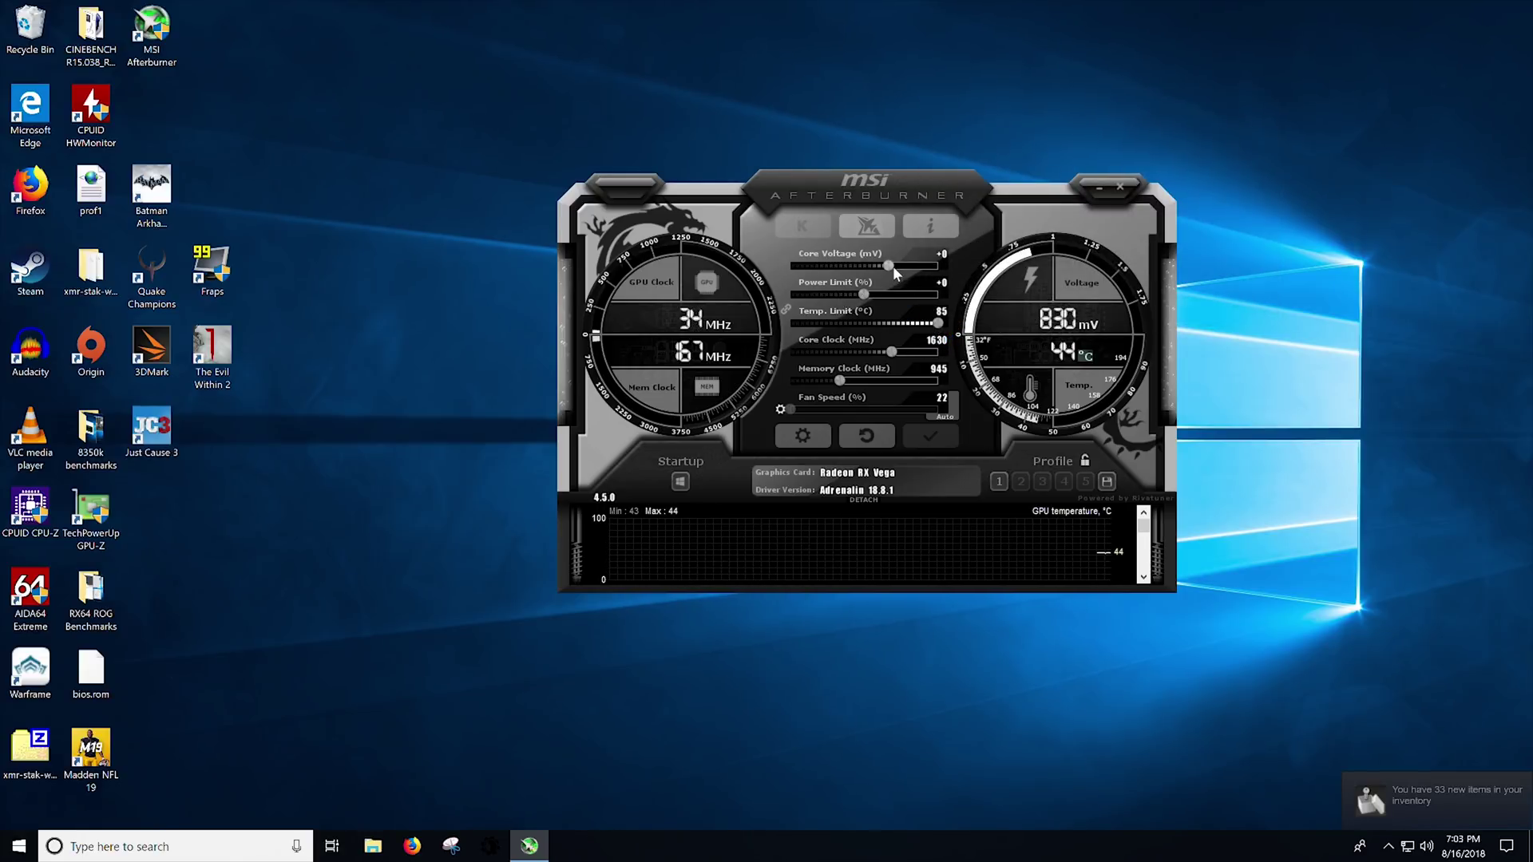
- Raise the Afterburner power limit to +150% and apply it
left_click_drag(864, 294, 1020, 289)
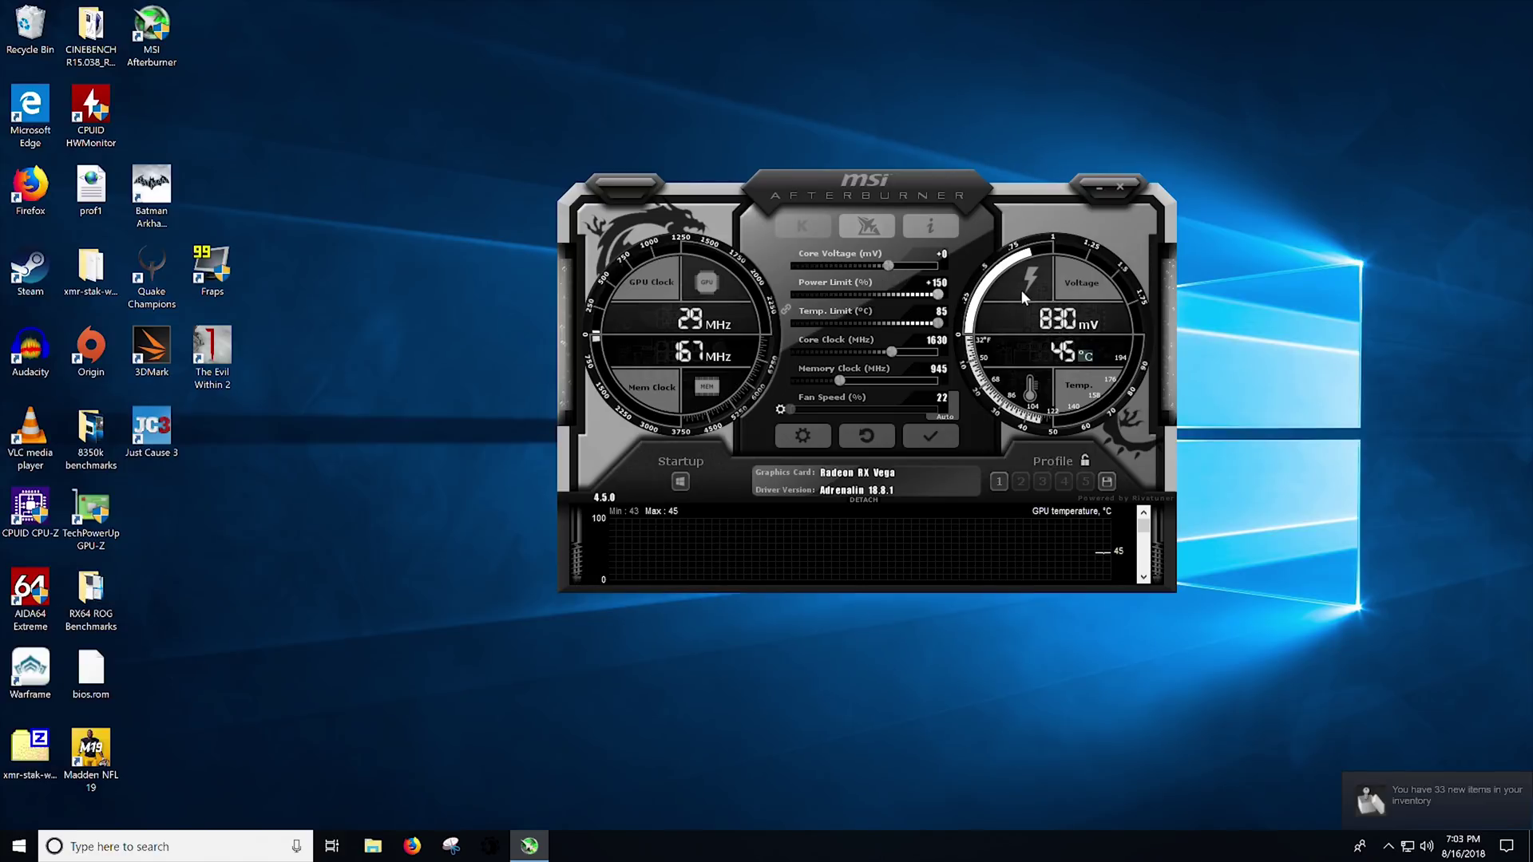
left_click(936, 435)
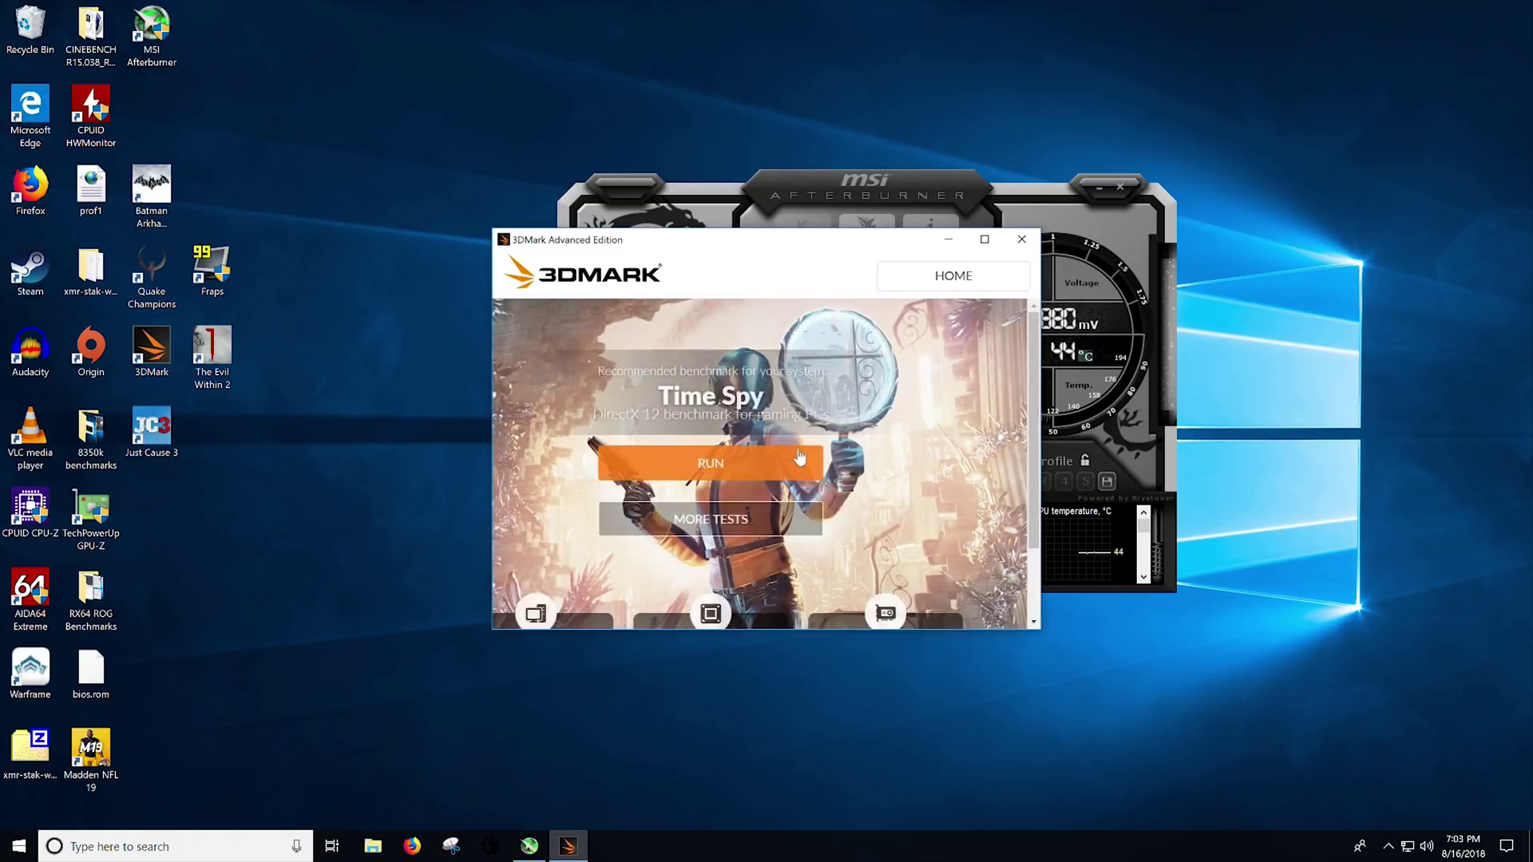
- Pick Fire Strike from the 3DMark Benchmarks list and run it
mouse_move(945, 298)
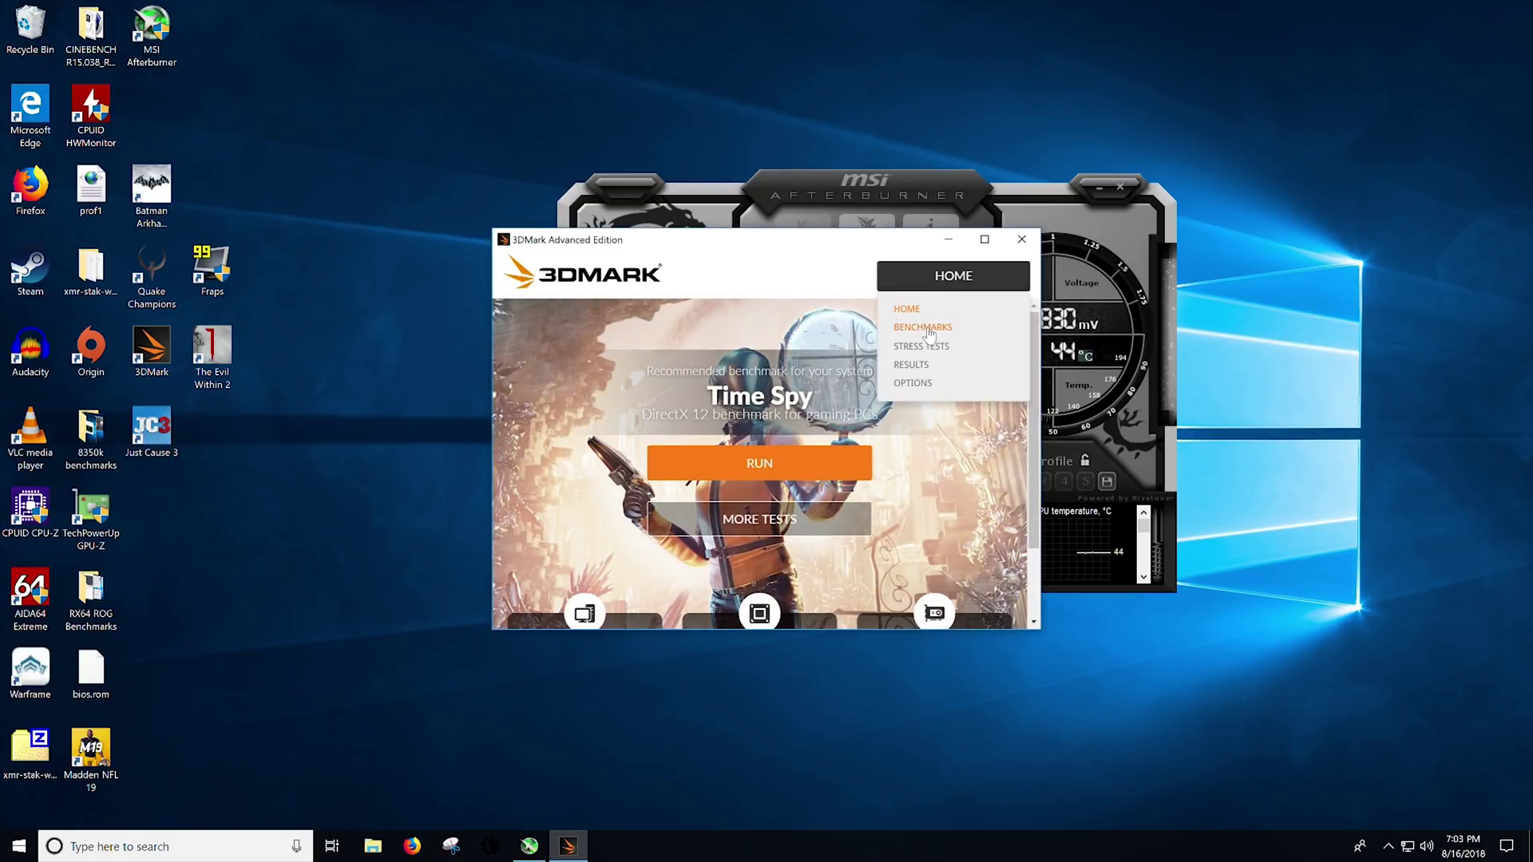
left_click(926, 331)
scroll(696, 479, "down", 1)
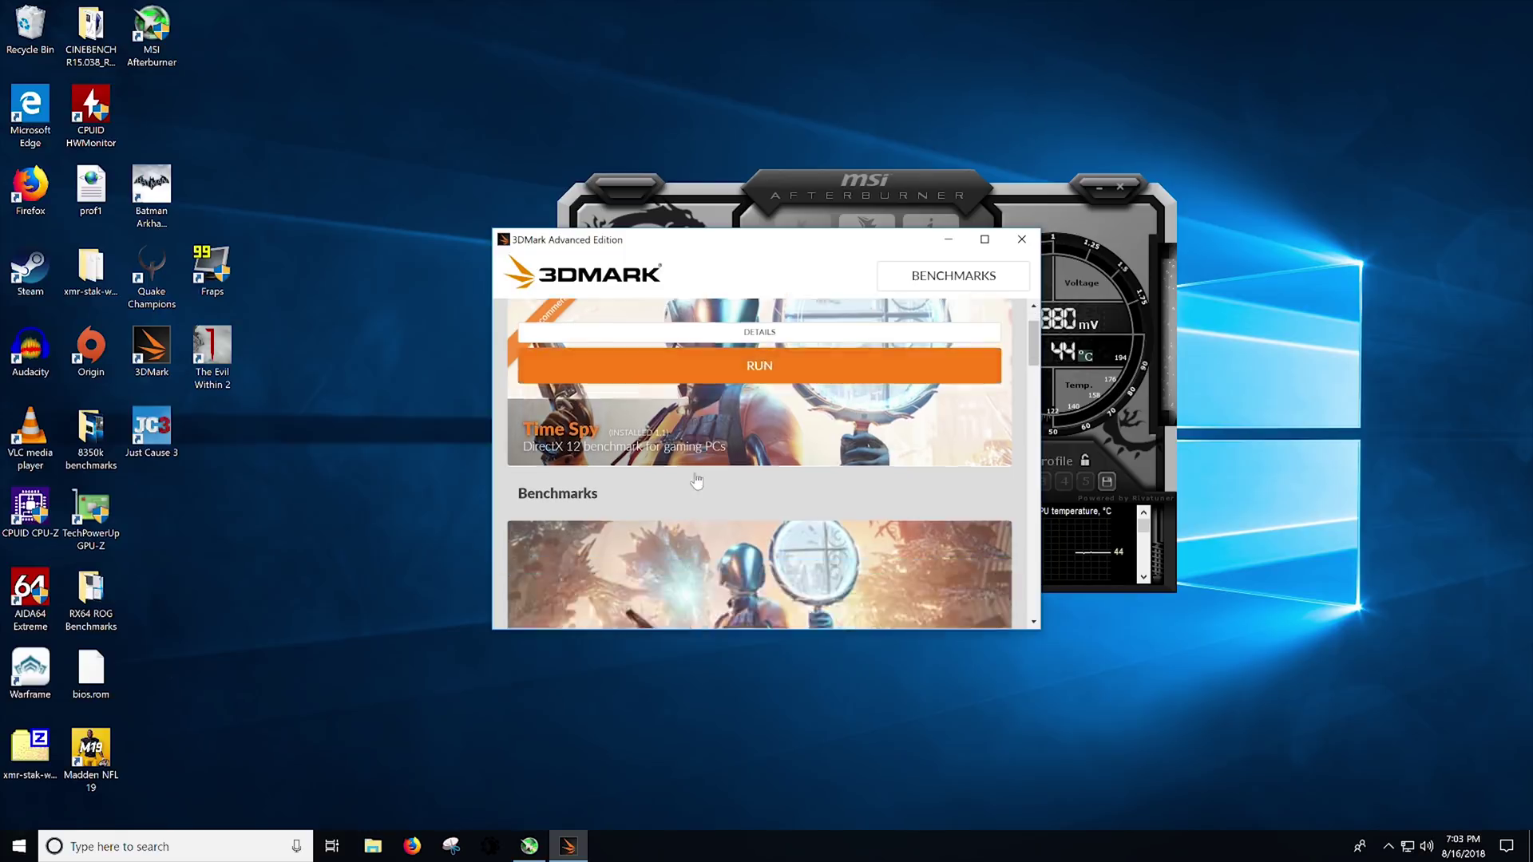
scroll(696, 479, "down", 10)
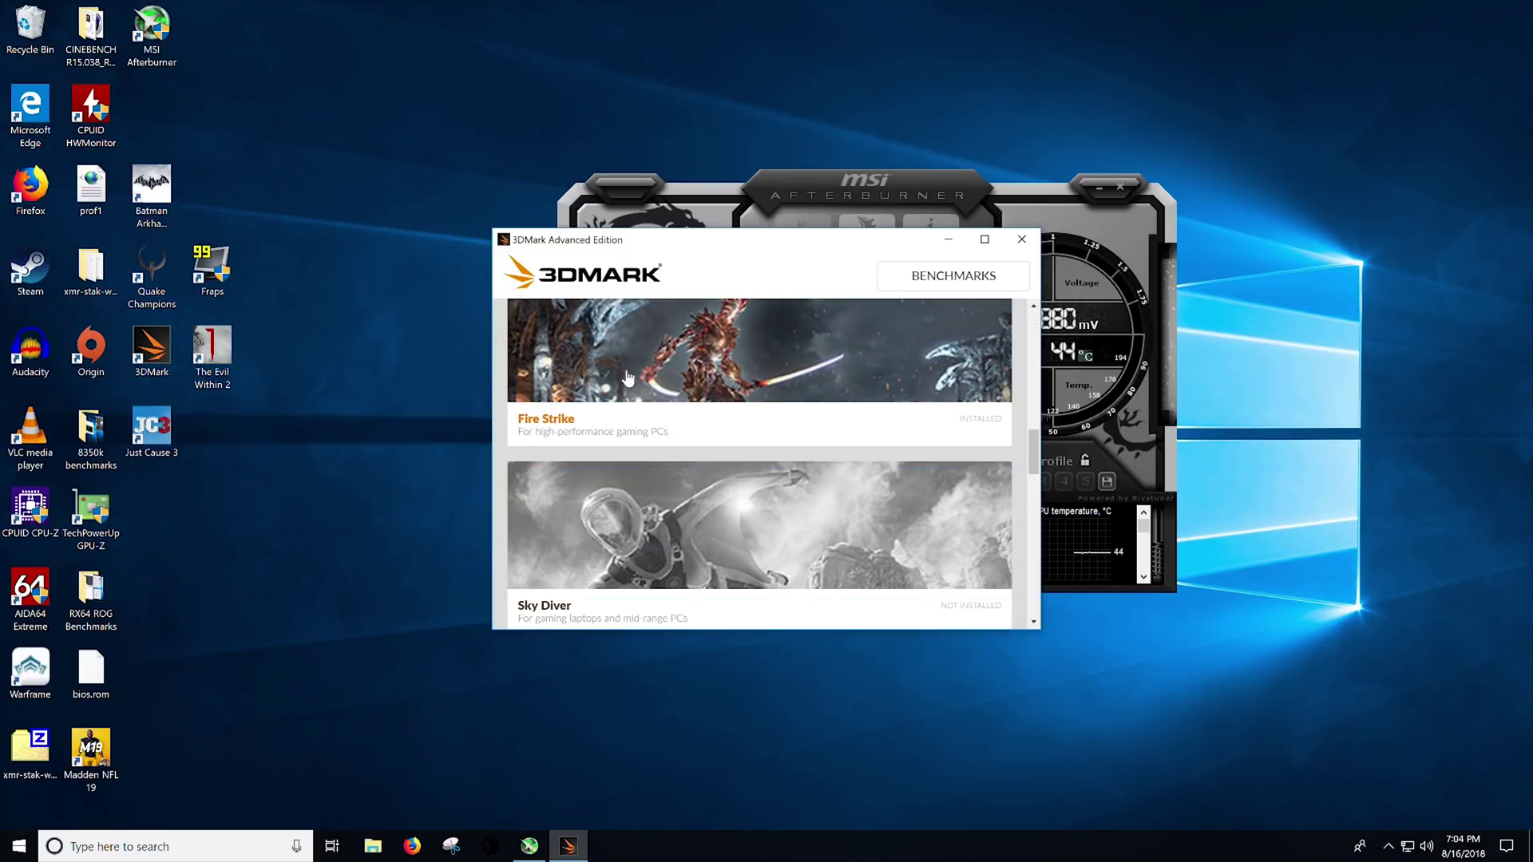
left_click(628, 378)
left_click(825, 565)
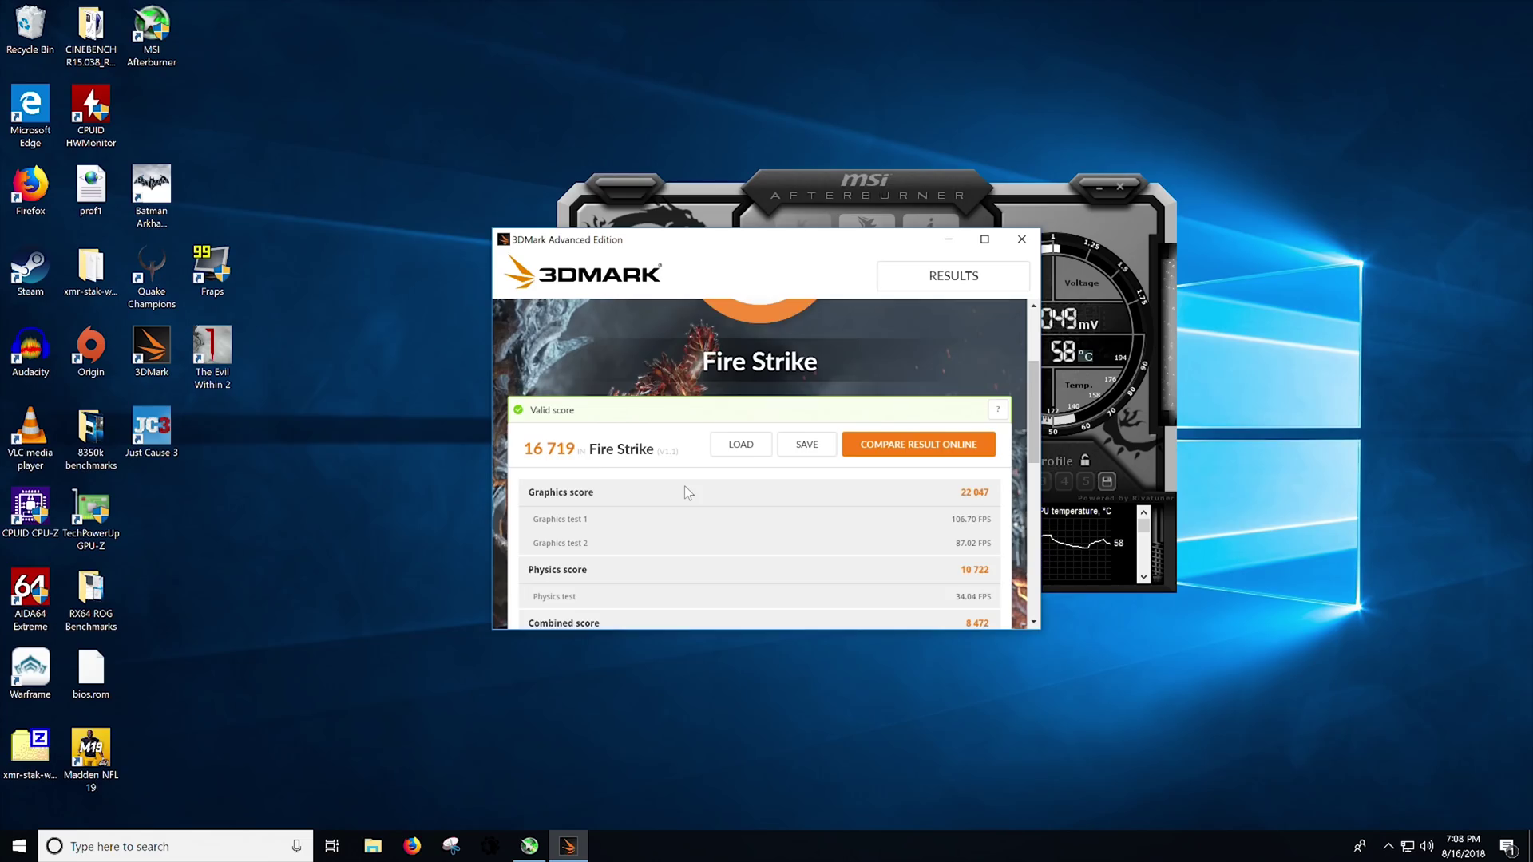
- Set Afterburner's core clock to 1750 MHz, then compare the 16 719 Fire Strike result online
scroll(683, 486, "down", 3)
scroll(845, 337, "up", 3)
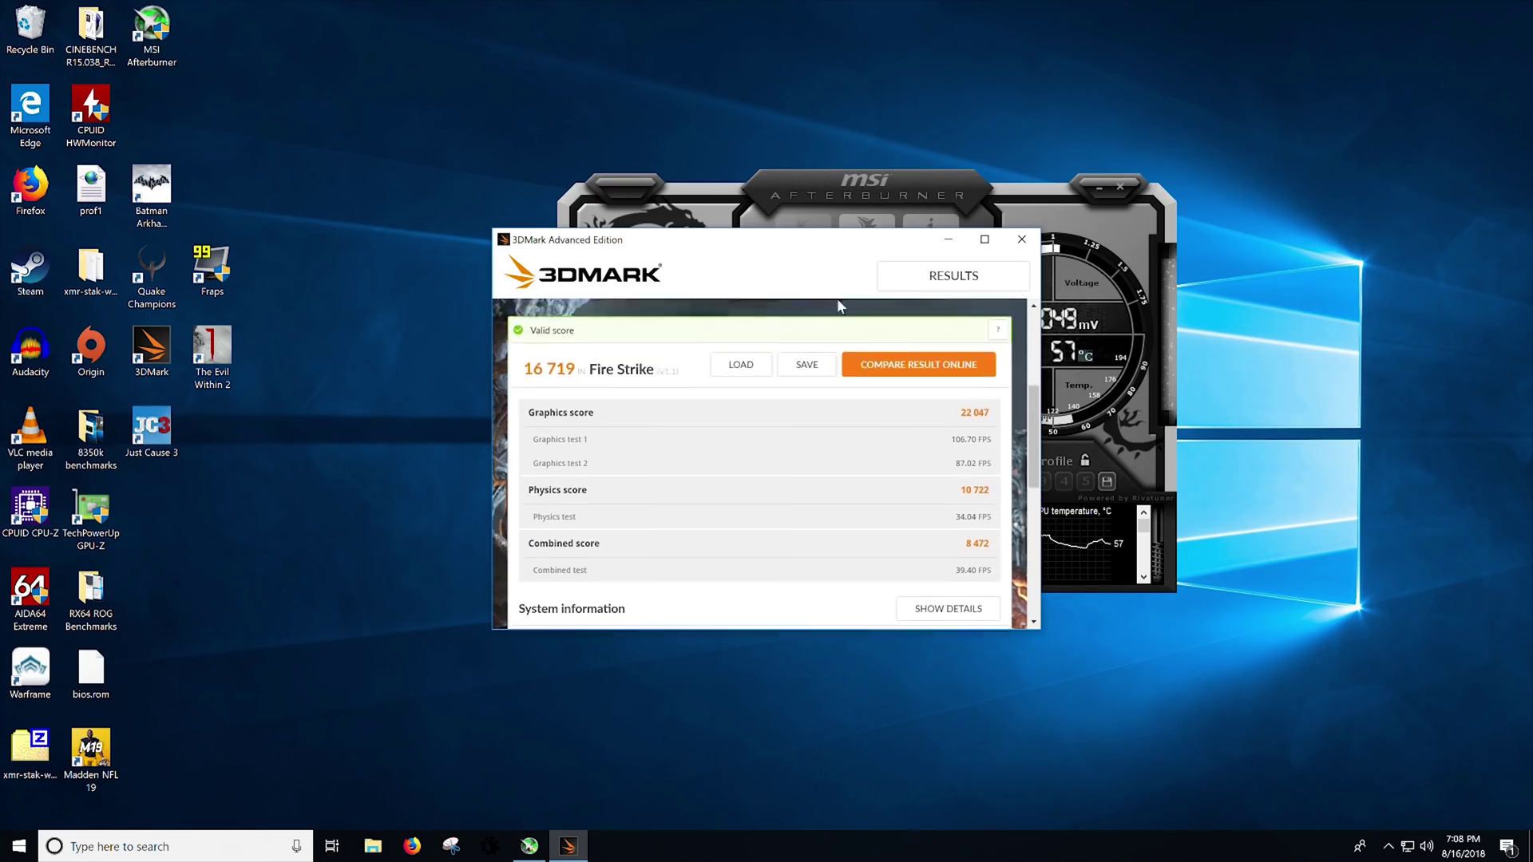
left_click_drag(797, 239, 323, 138)
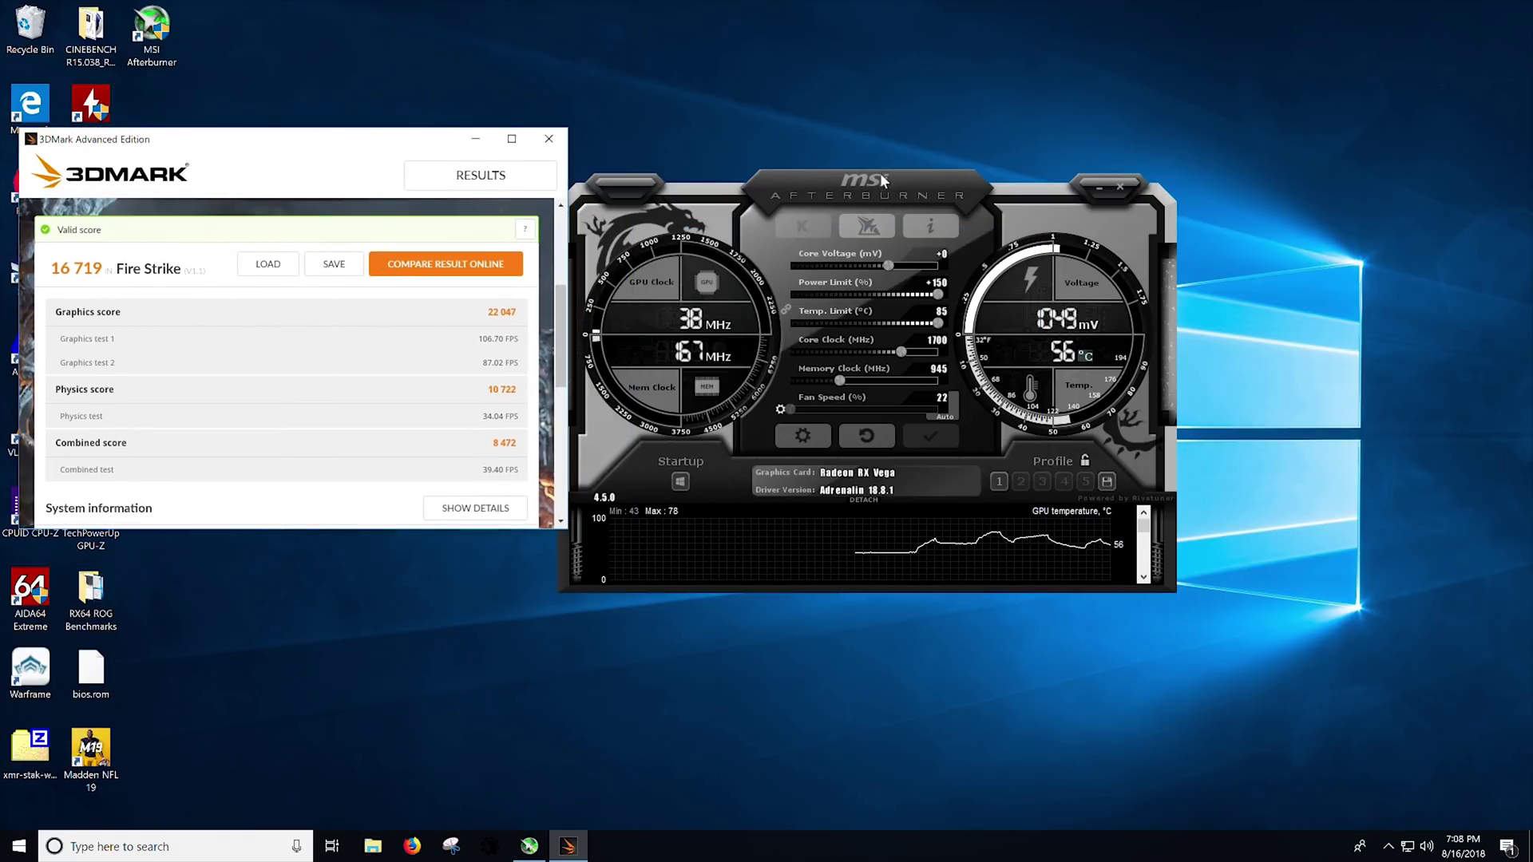
left_click(880, 195)
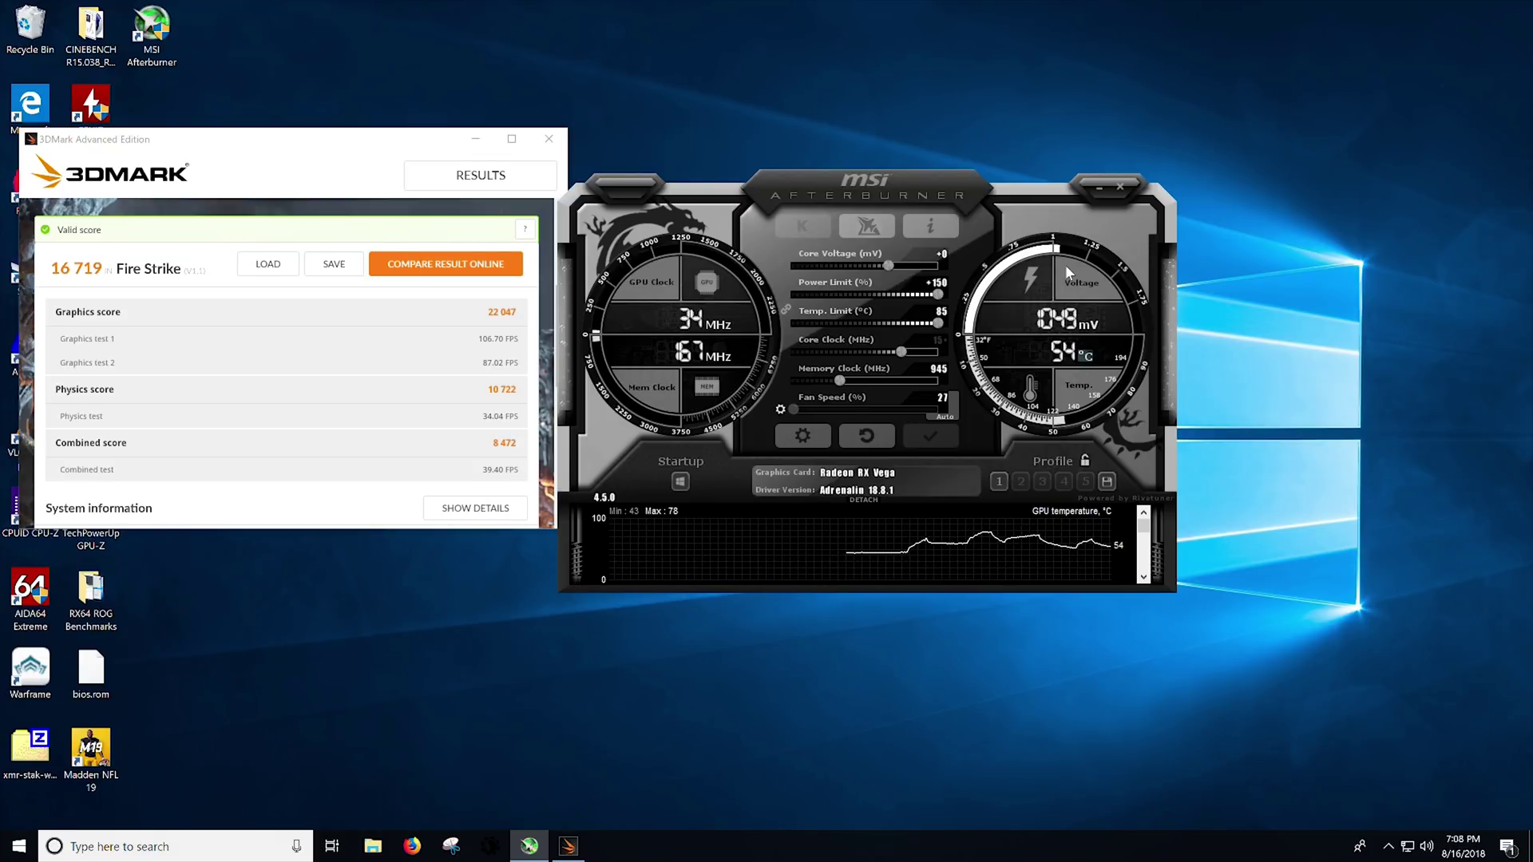
type("50")
key("Return")
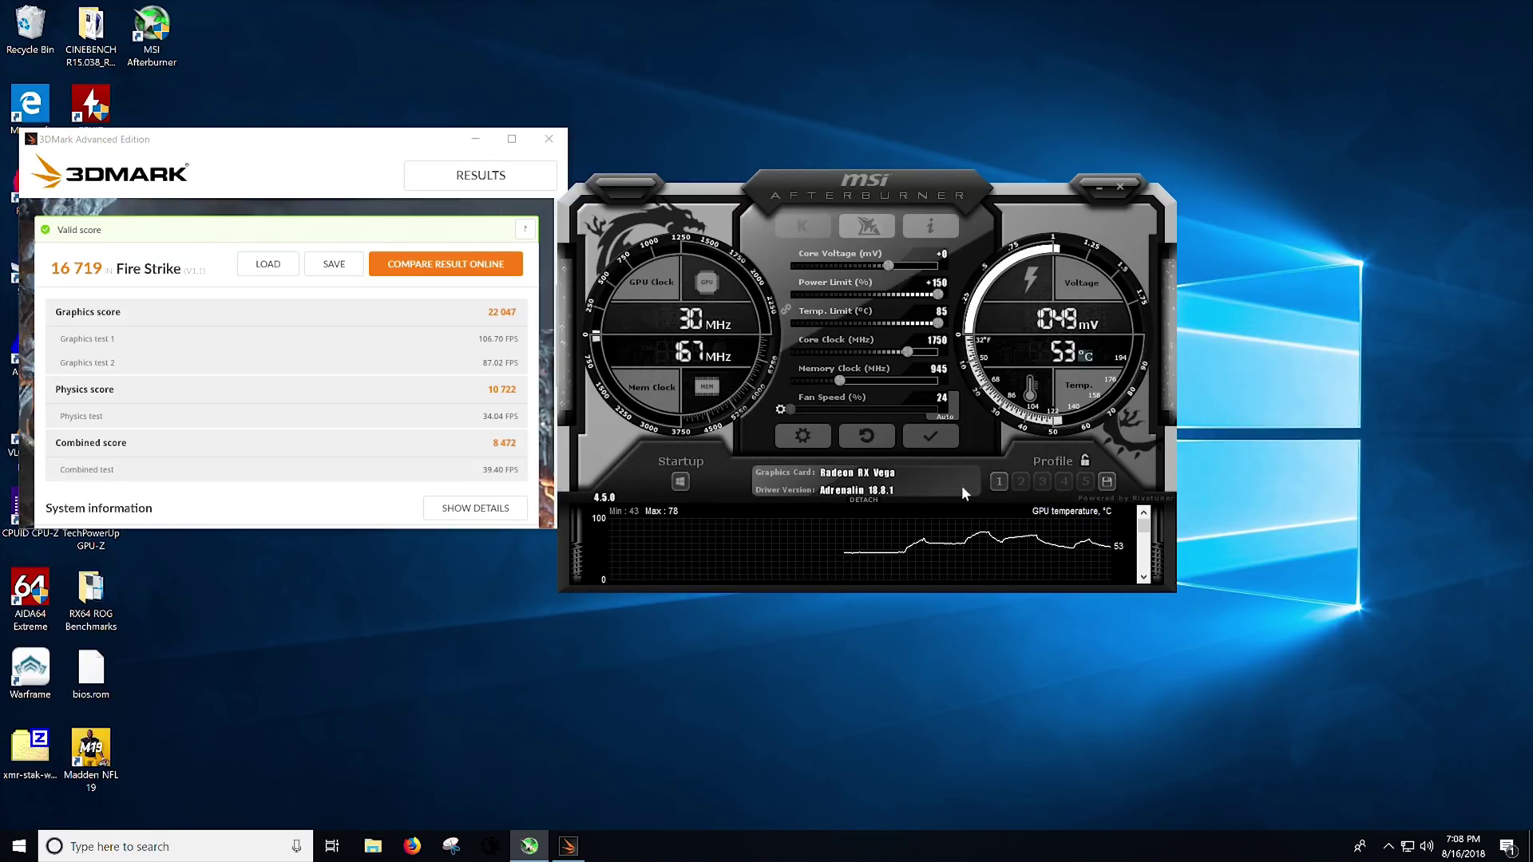
left_click(423, 264)
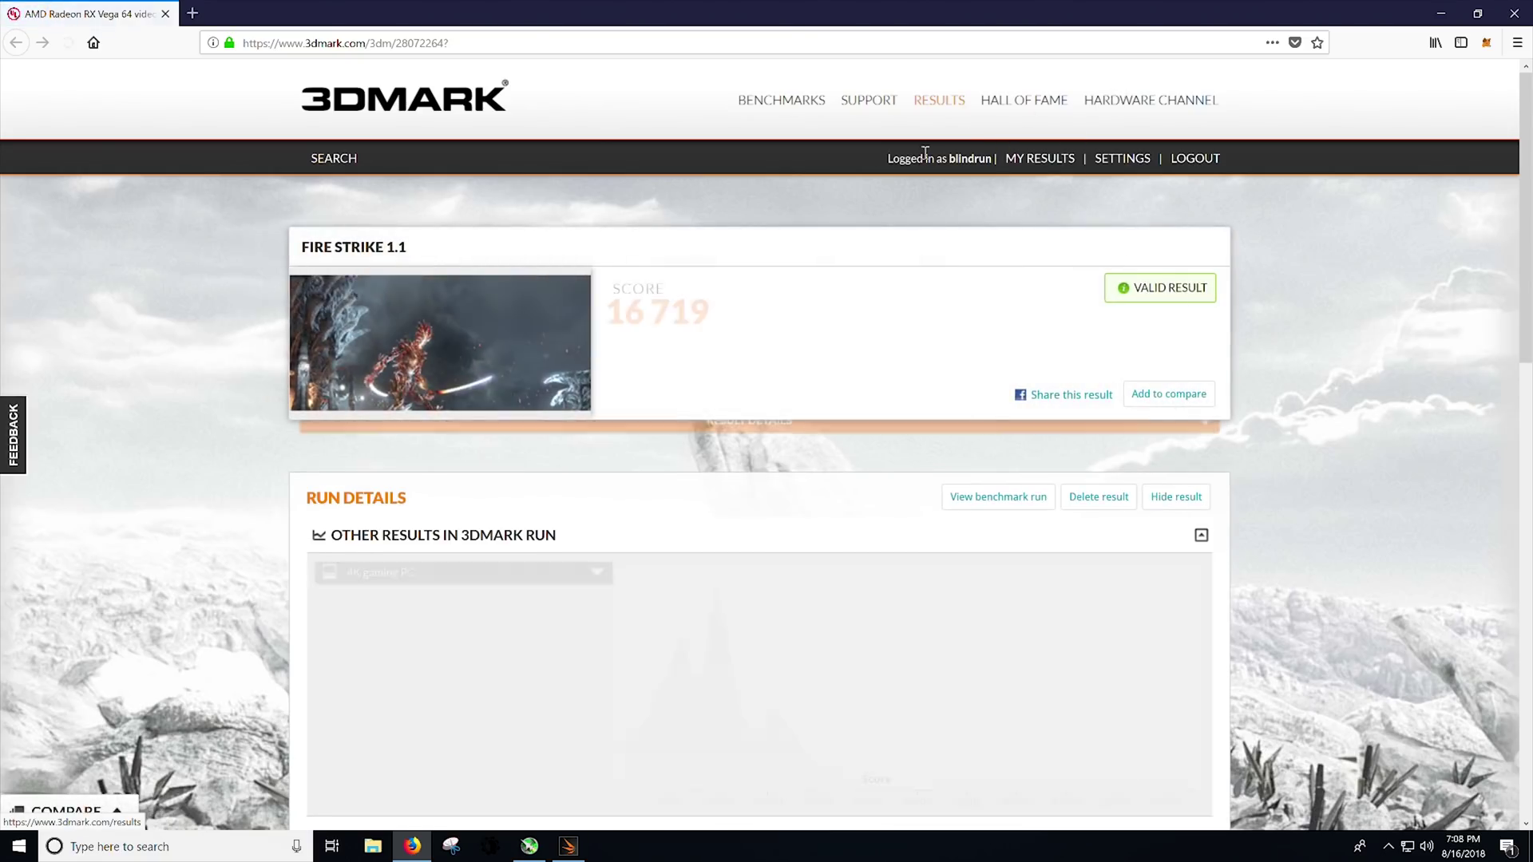
- Open the earlier 17285 Fire Strike result under My Results and review its 1,630 MHz core clock
left_click(1038, 159)
scroll(725, 442, "down", 3)
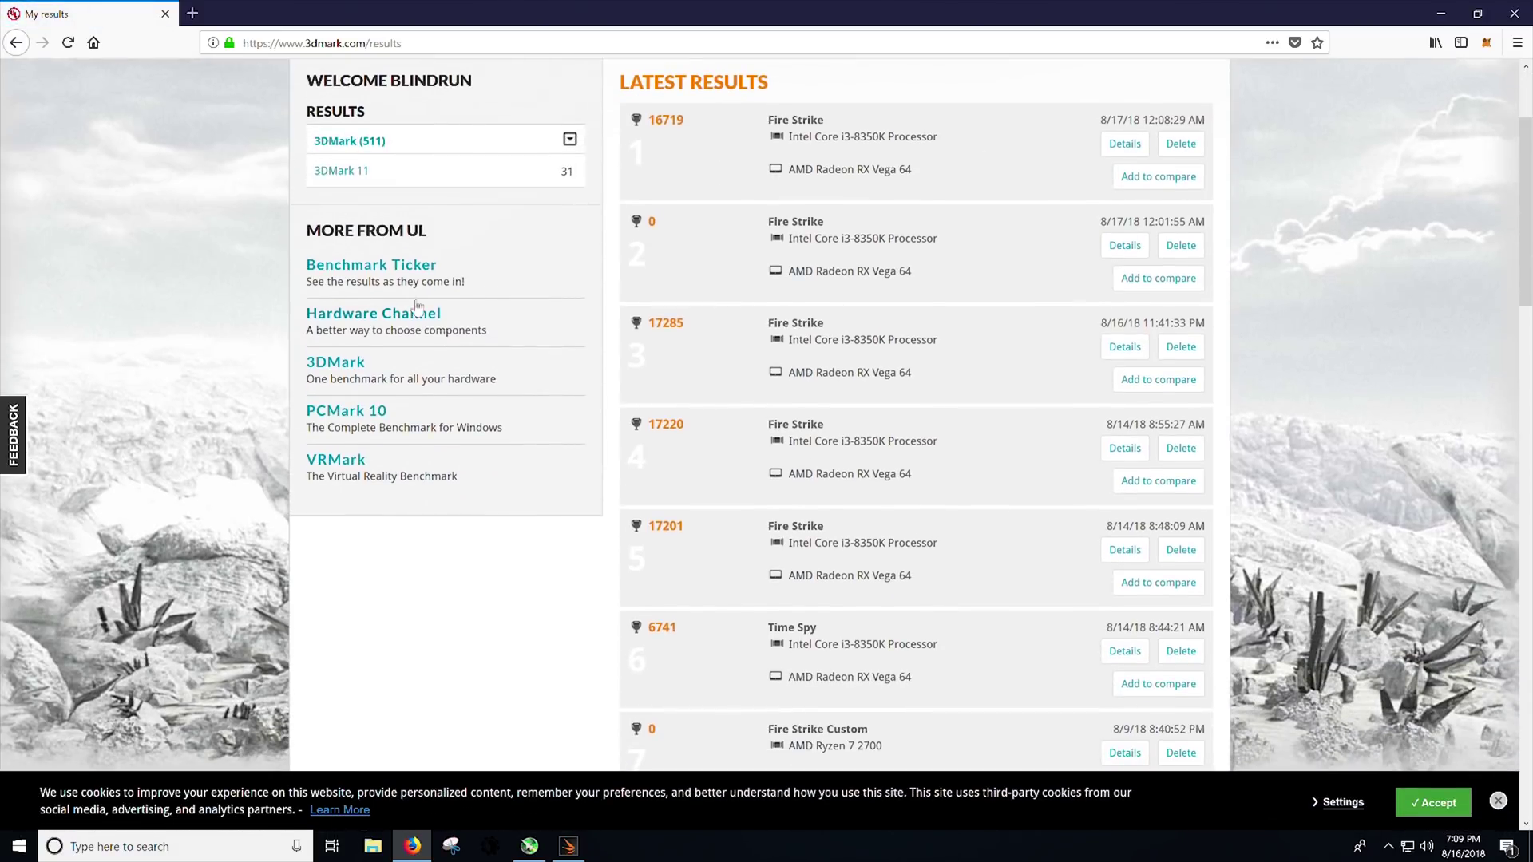
scroll(417, 306, "up", 2)
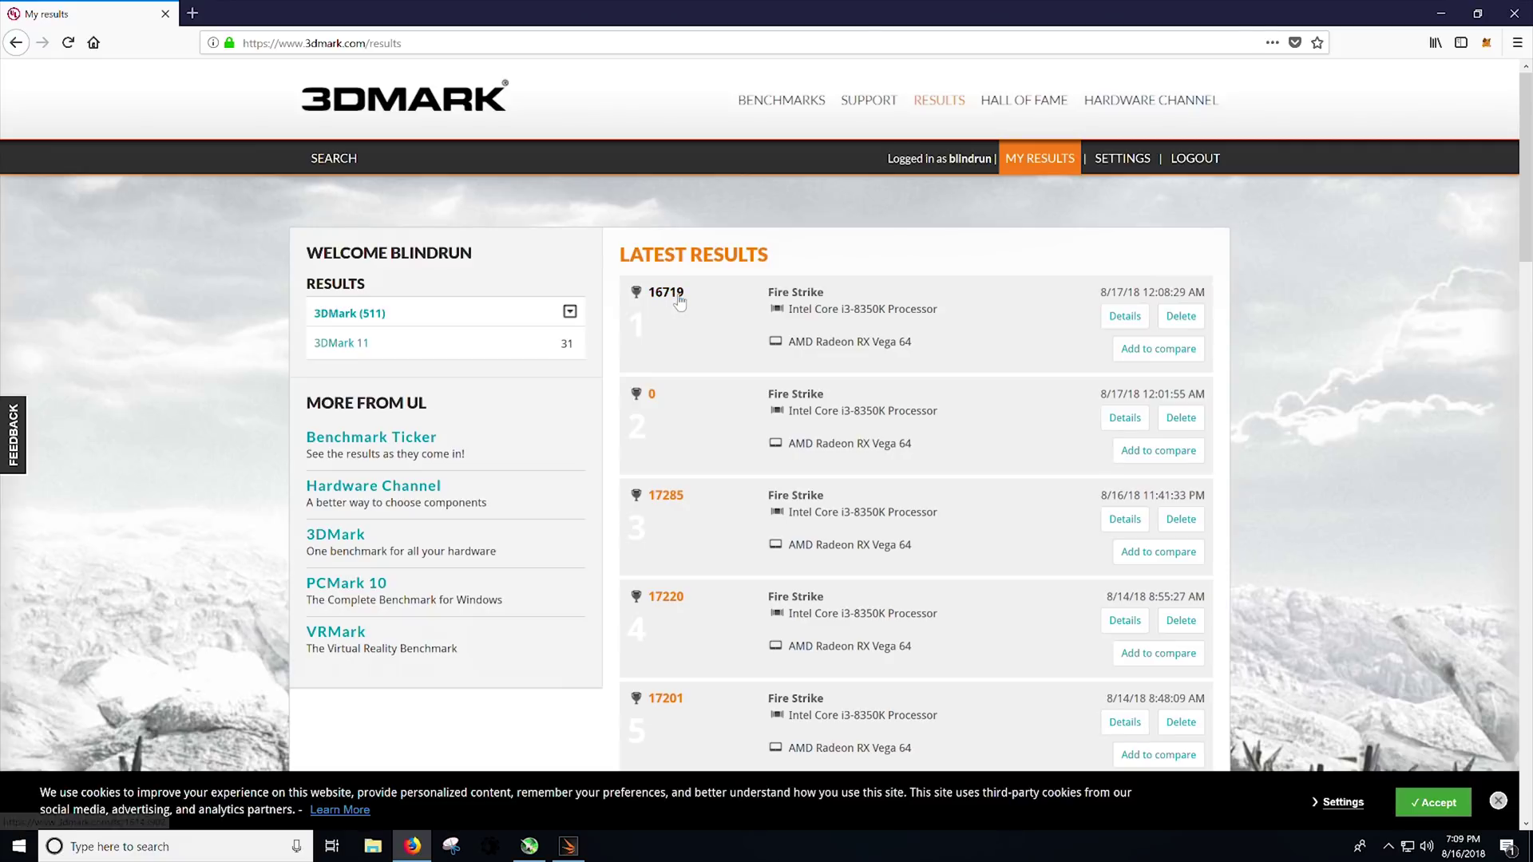
left_click(669, 496)
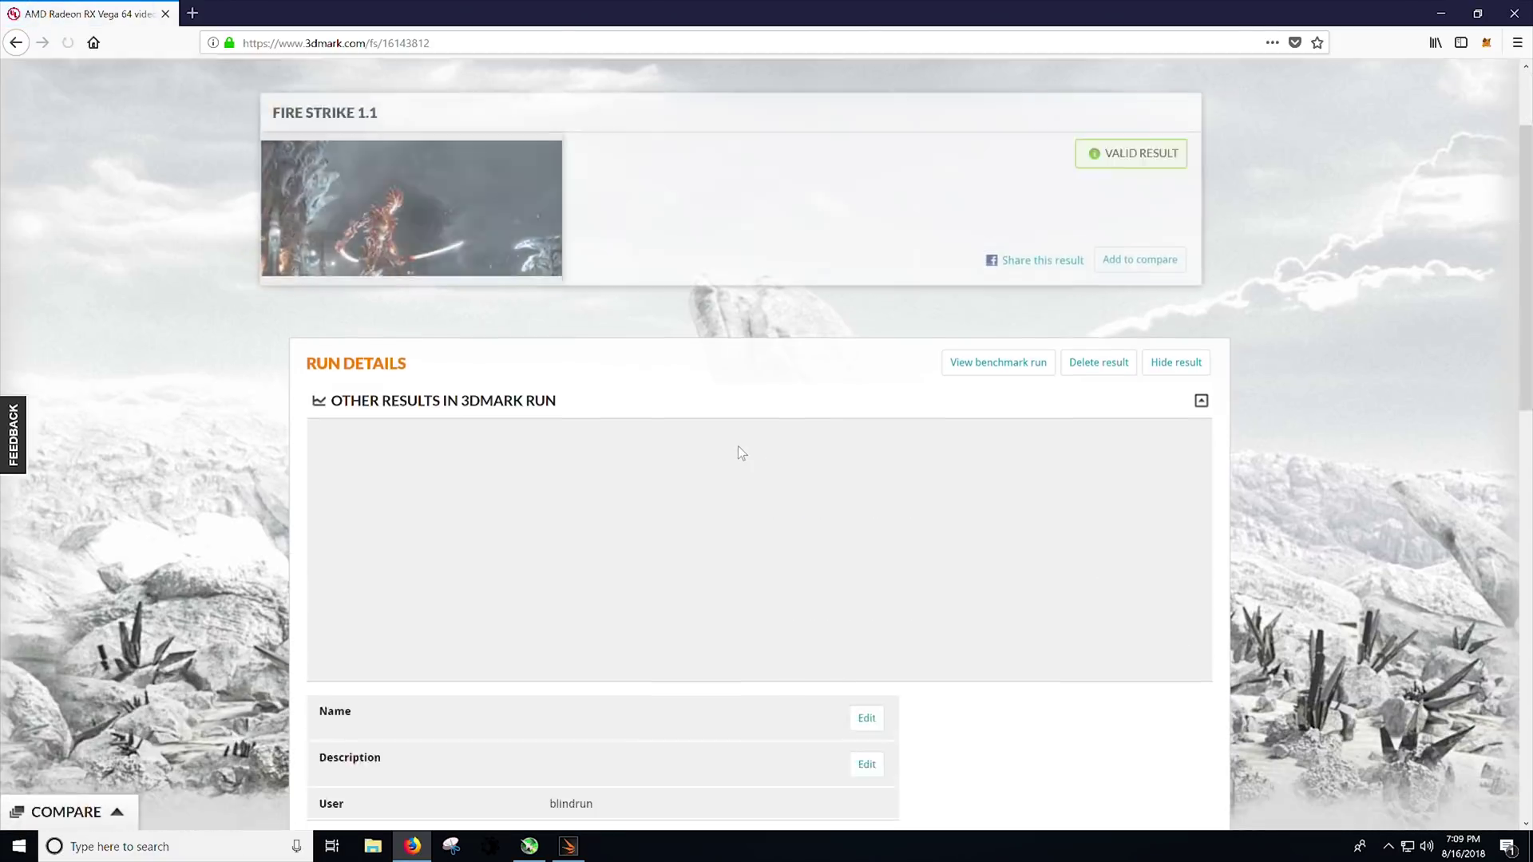
scroll(738, 445, "down", 8)
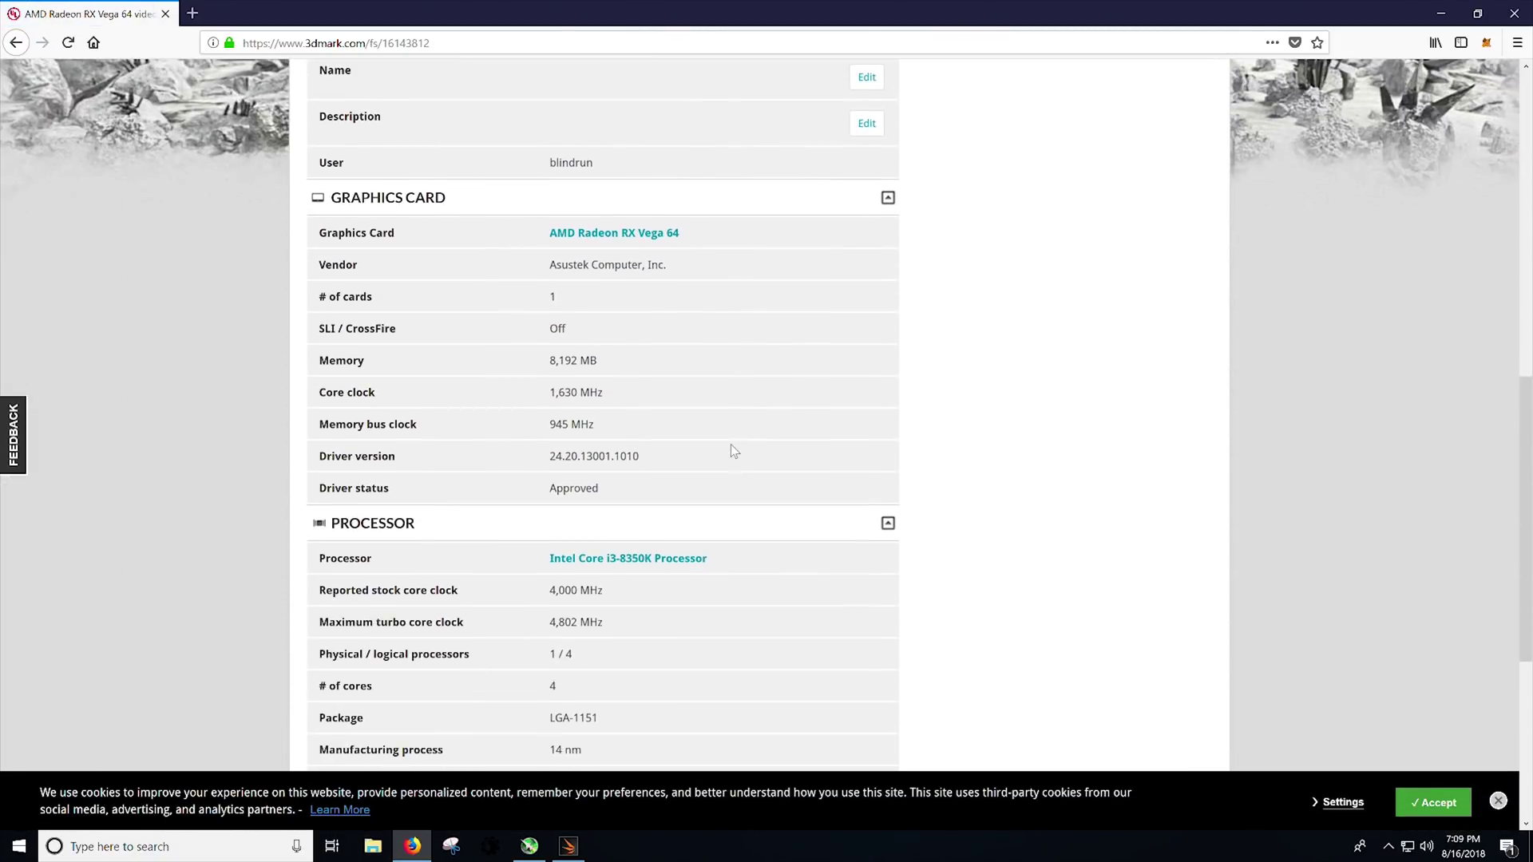
scroll(530, 408, "down", 4)
scroll(530, 407, "up", 4)
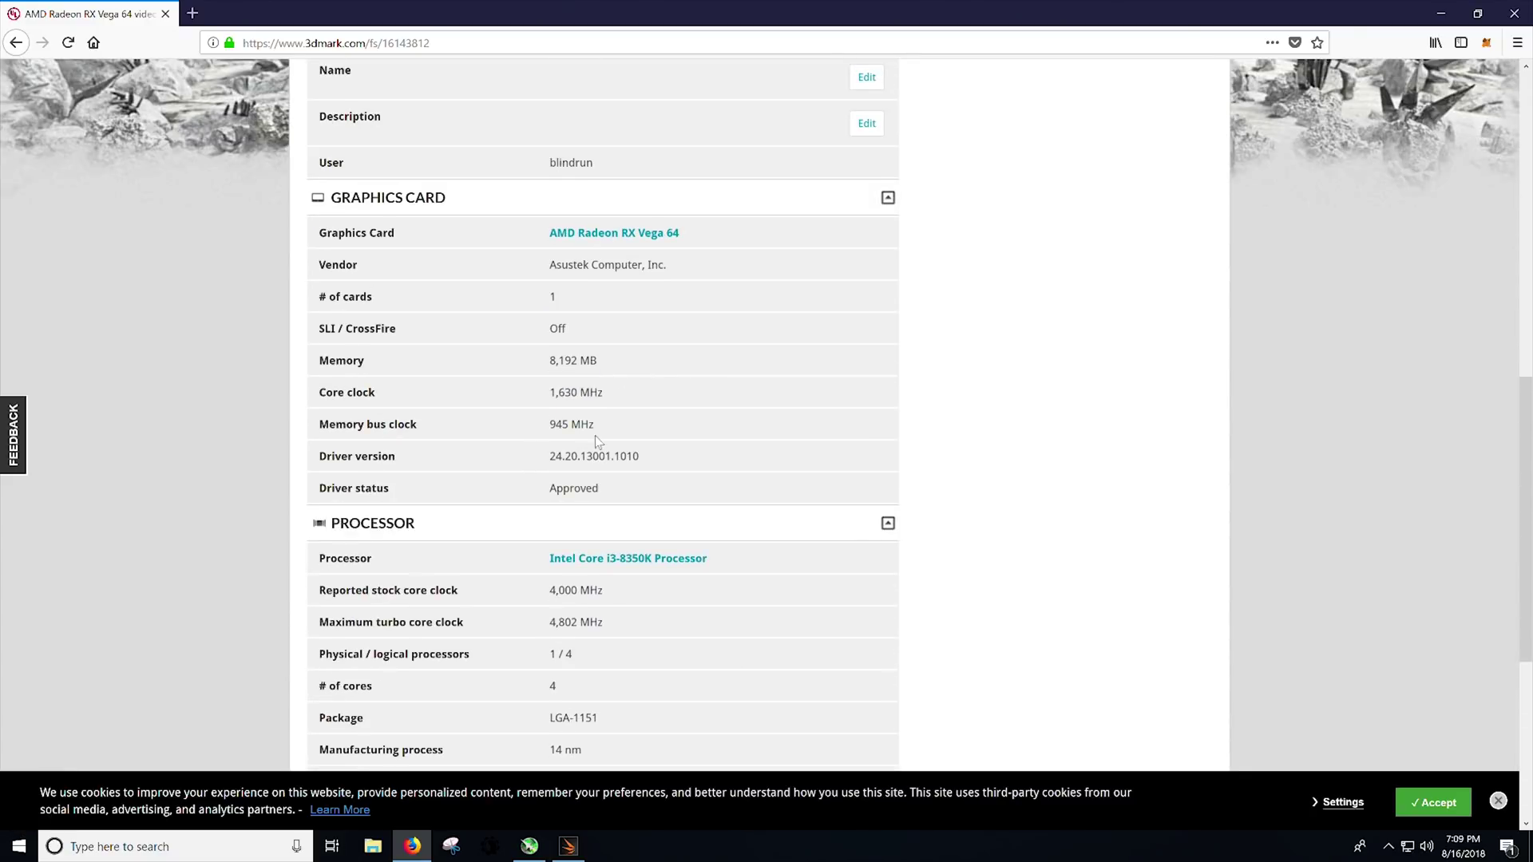
triple_click(584, 389)
scroll(702, 405, "up", 10)
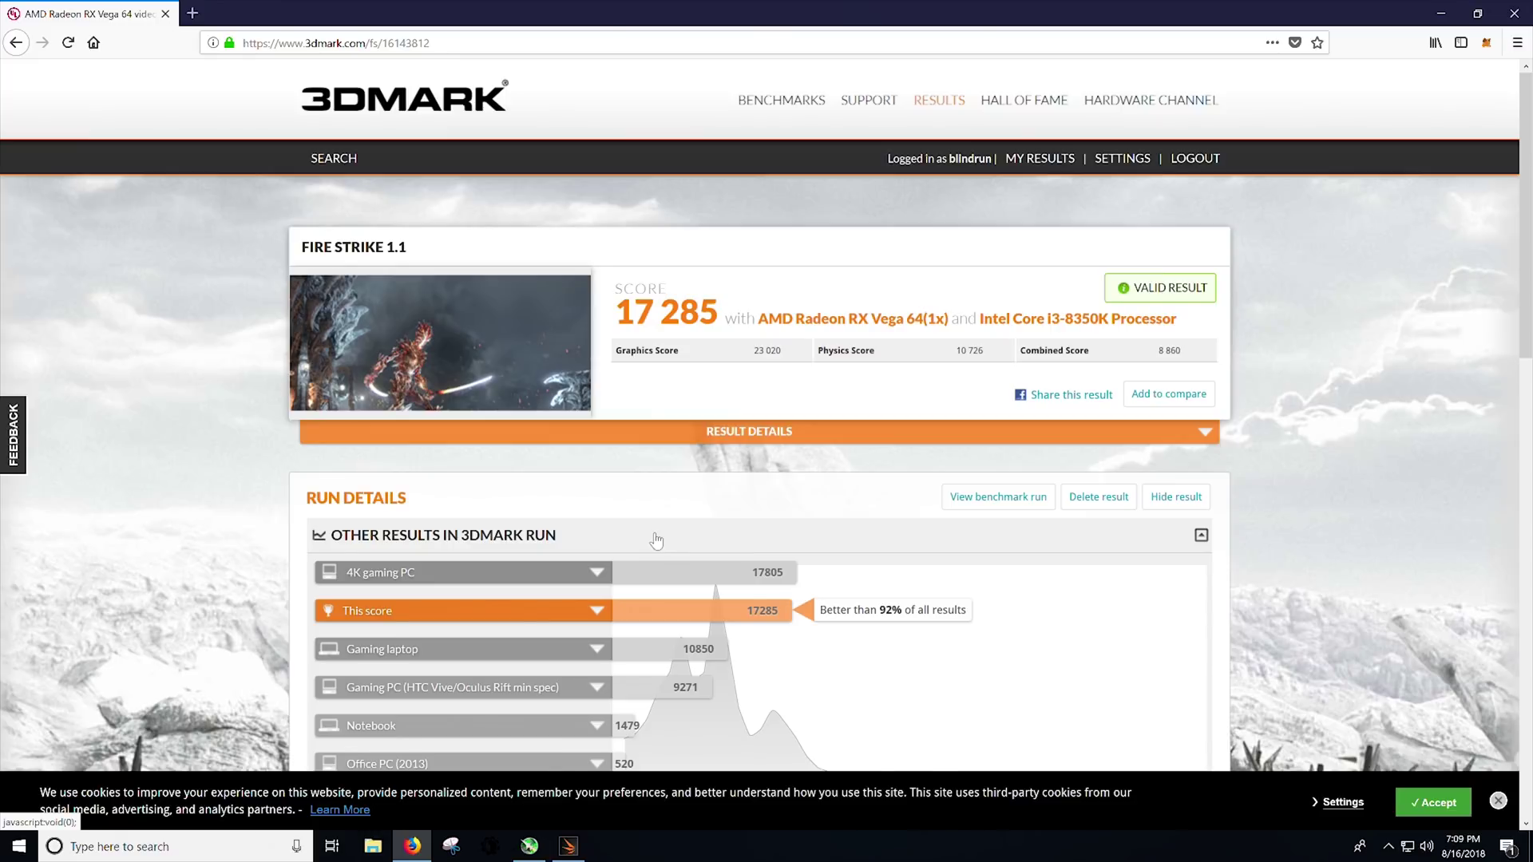
scroll(657, 541, "down", 5)
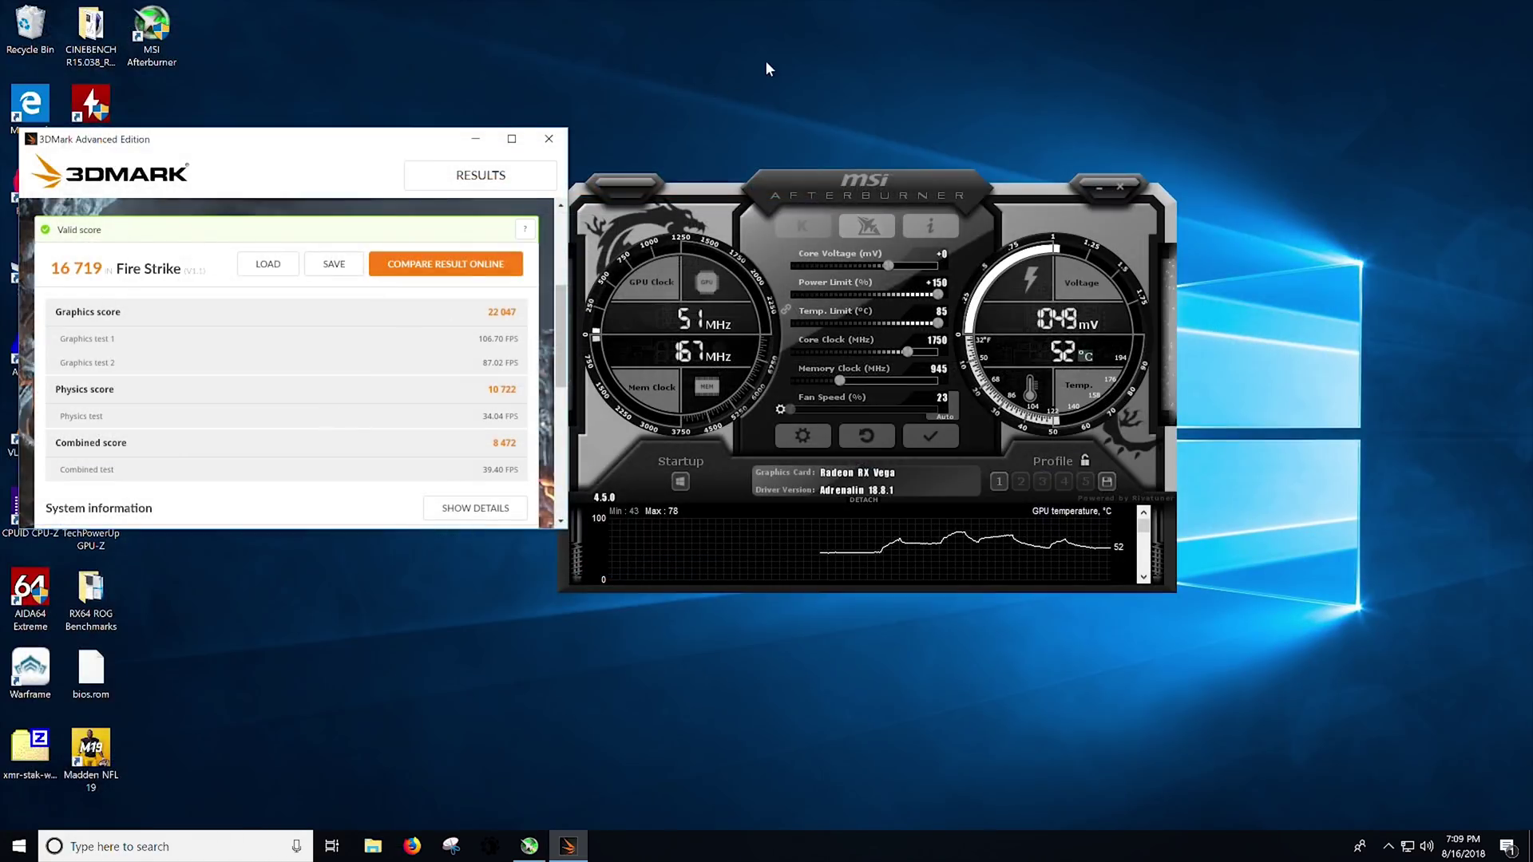
- Launch HWiNFO64 from a Windows Start search for 'hwin'
left_click(767, 69)
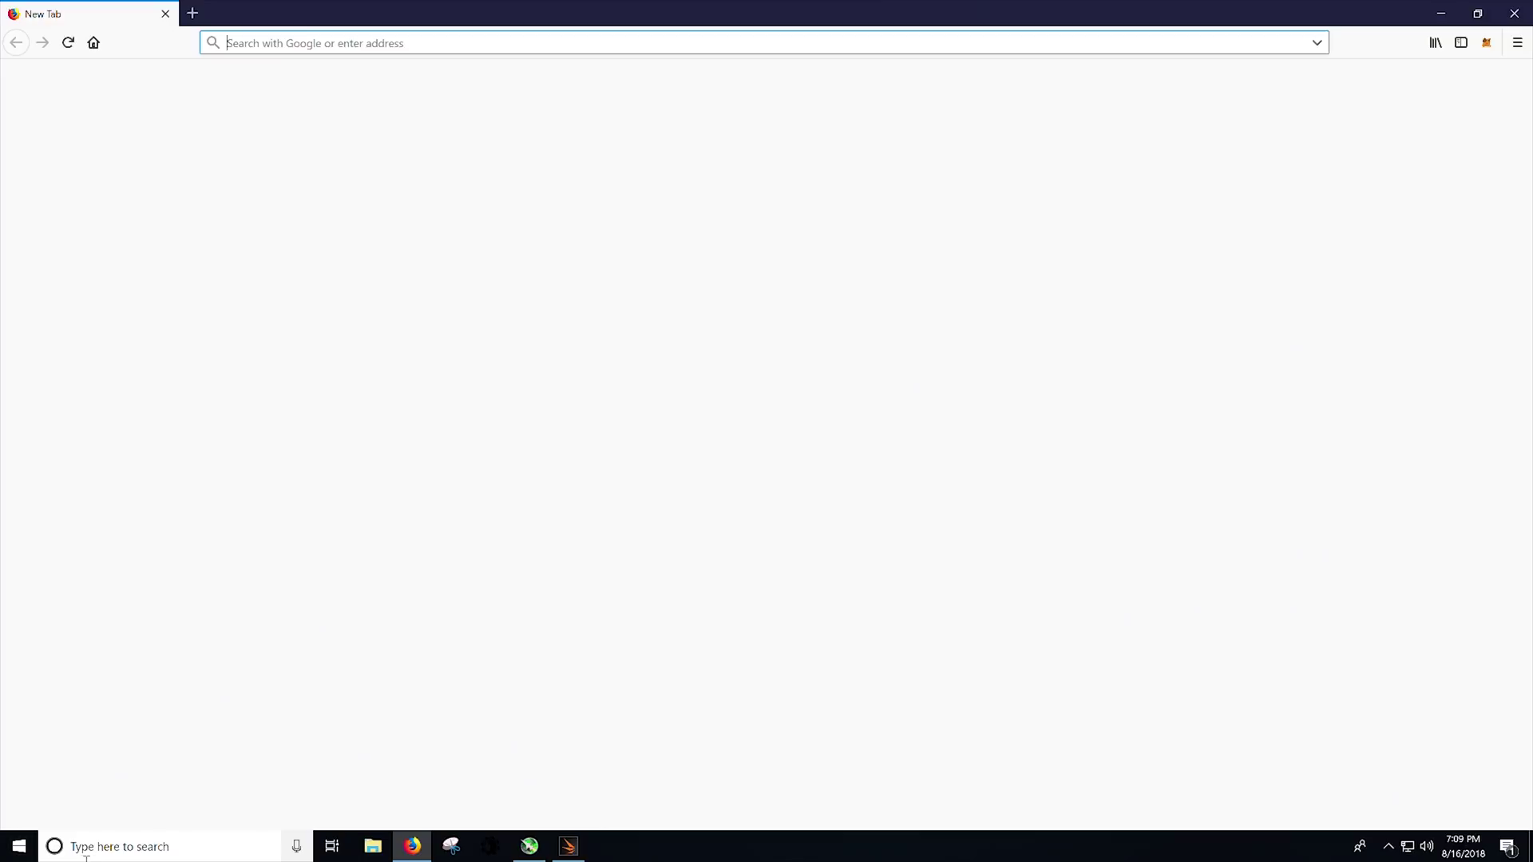
left_click(120, 845)
type("hw")
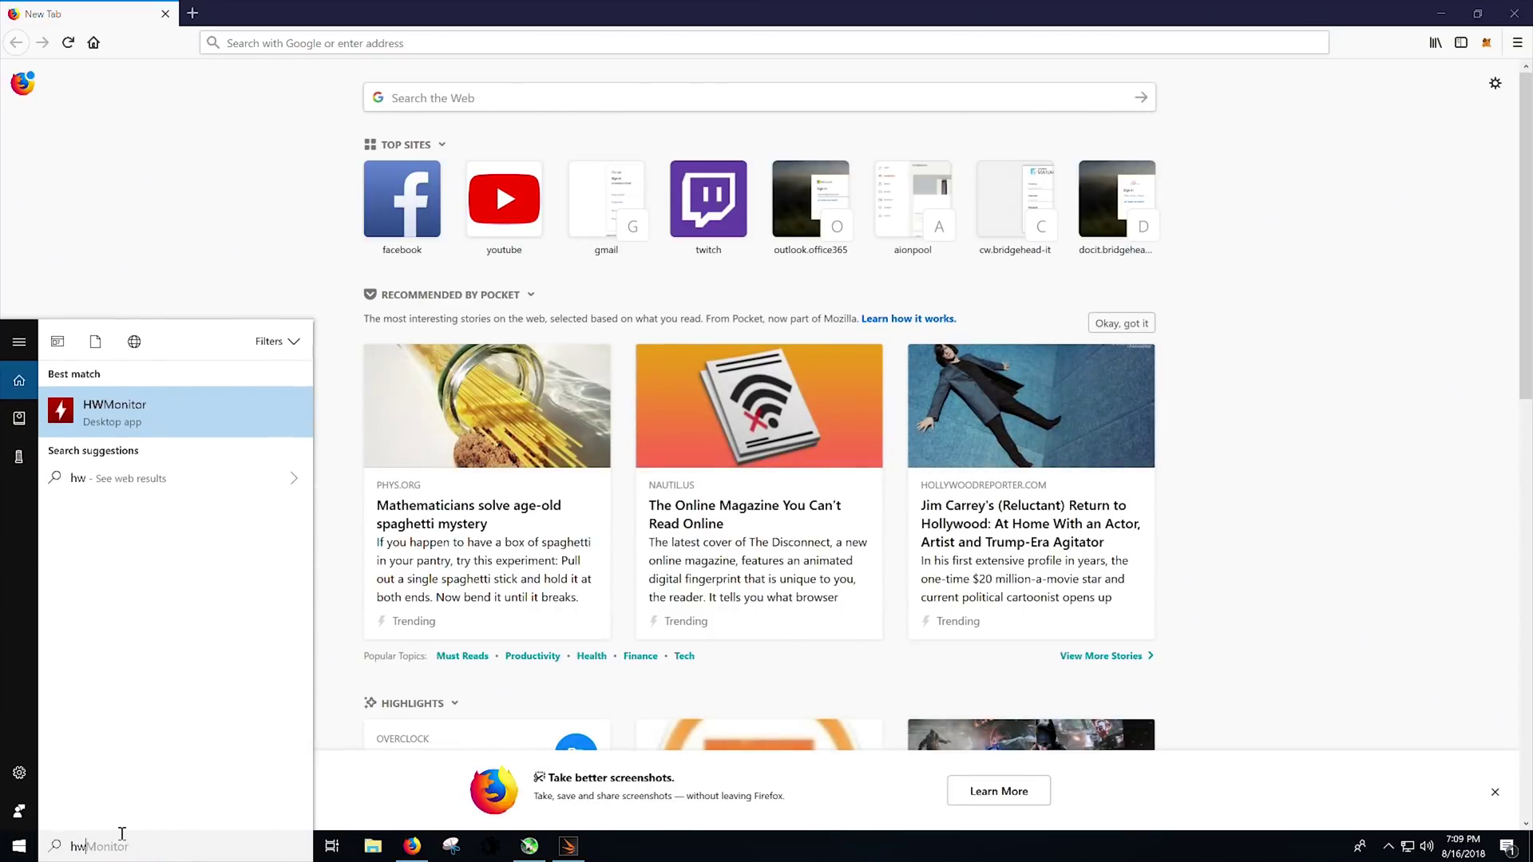
type("in")
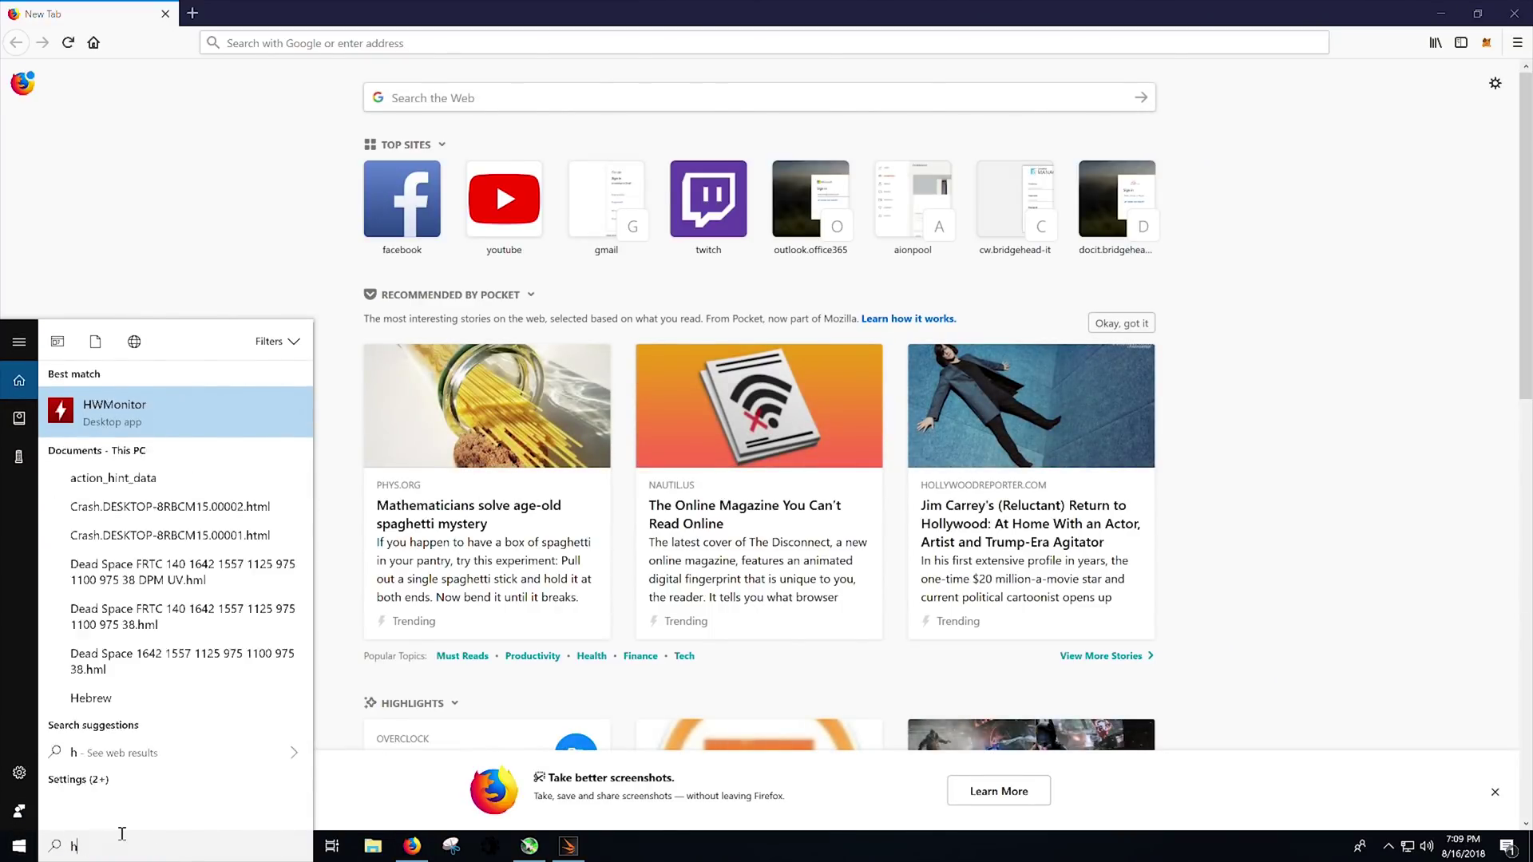
key("Return")
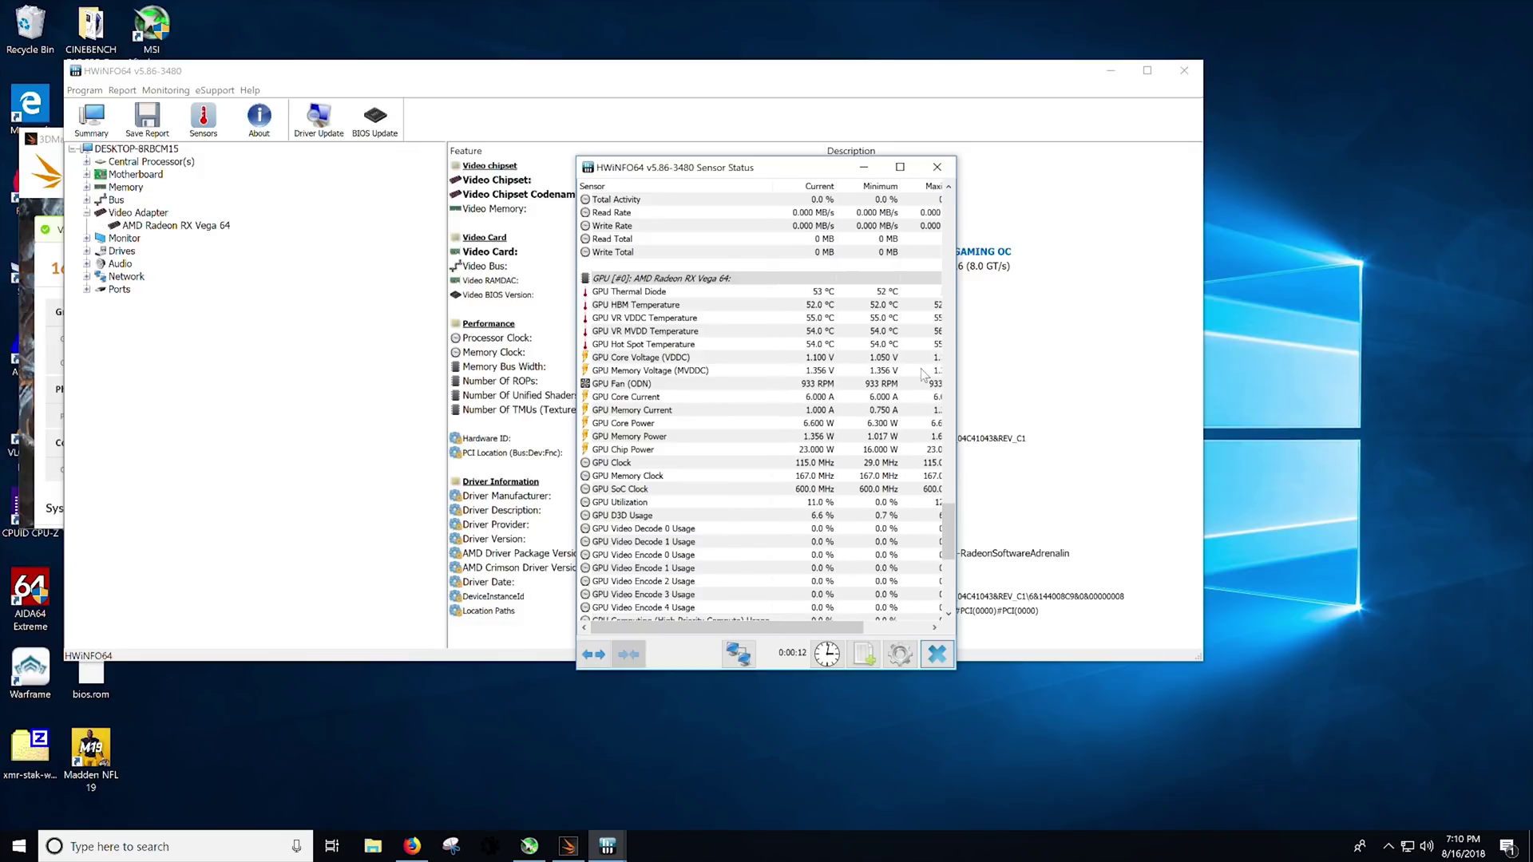
- Widen the HWiNFO64 sensor window to show Maximum and Average, noting VR VDDC and MVDD temperatures
left_click_drag(956, 338, 1195, 338)
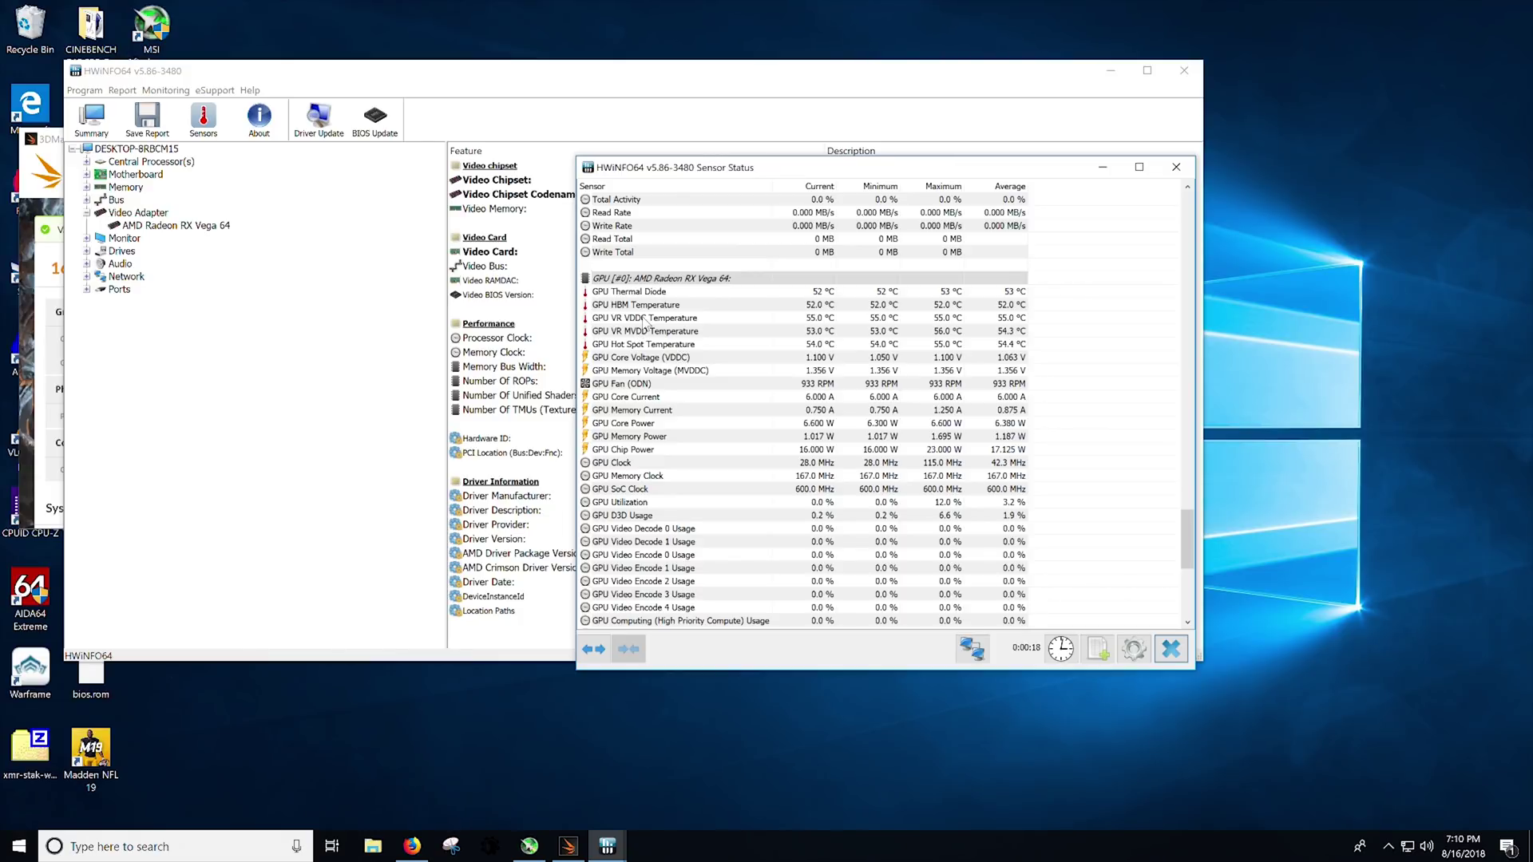
left_click(645, 319)
left_click(647, 331)
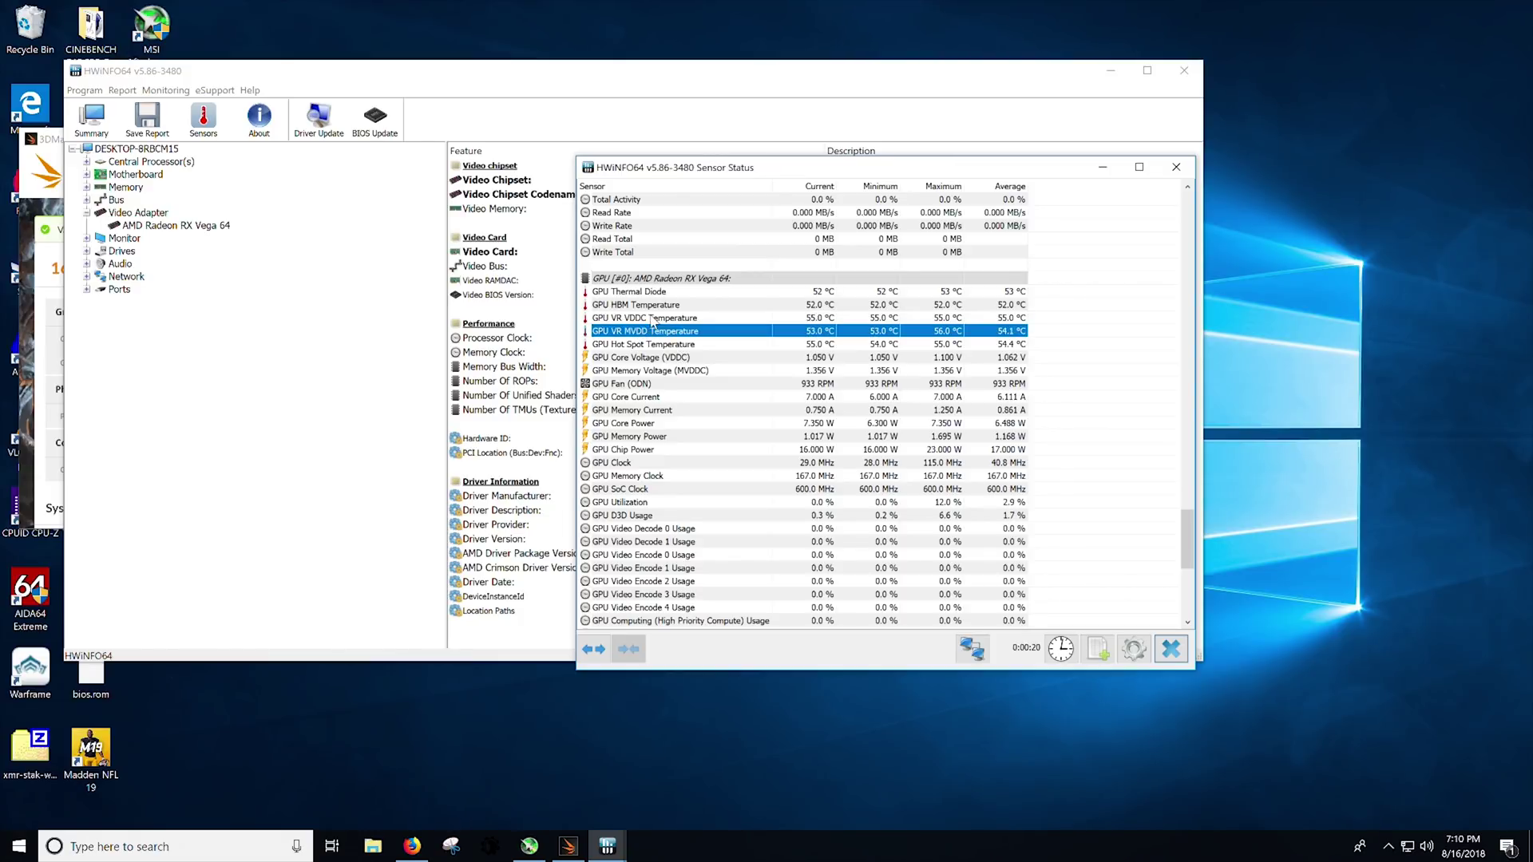
- Reset Afterburner, set the core clock to 1630 MHz, then check the GPU hot spot peak
left_click(530, 845)
left_click(856, 439)
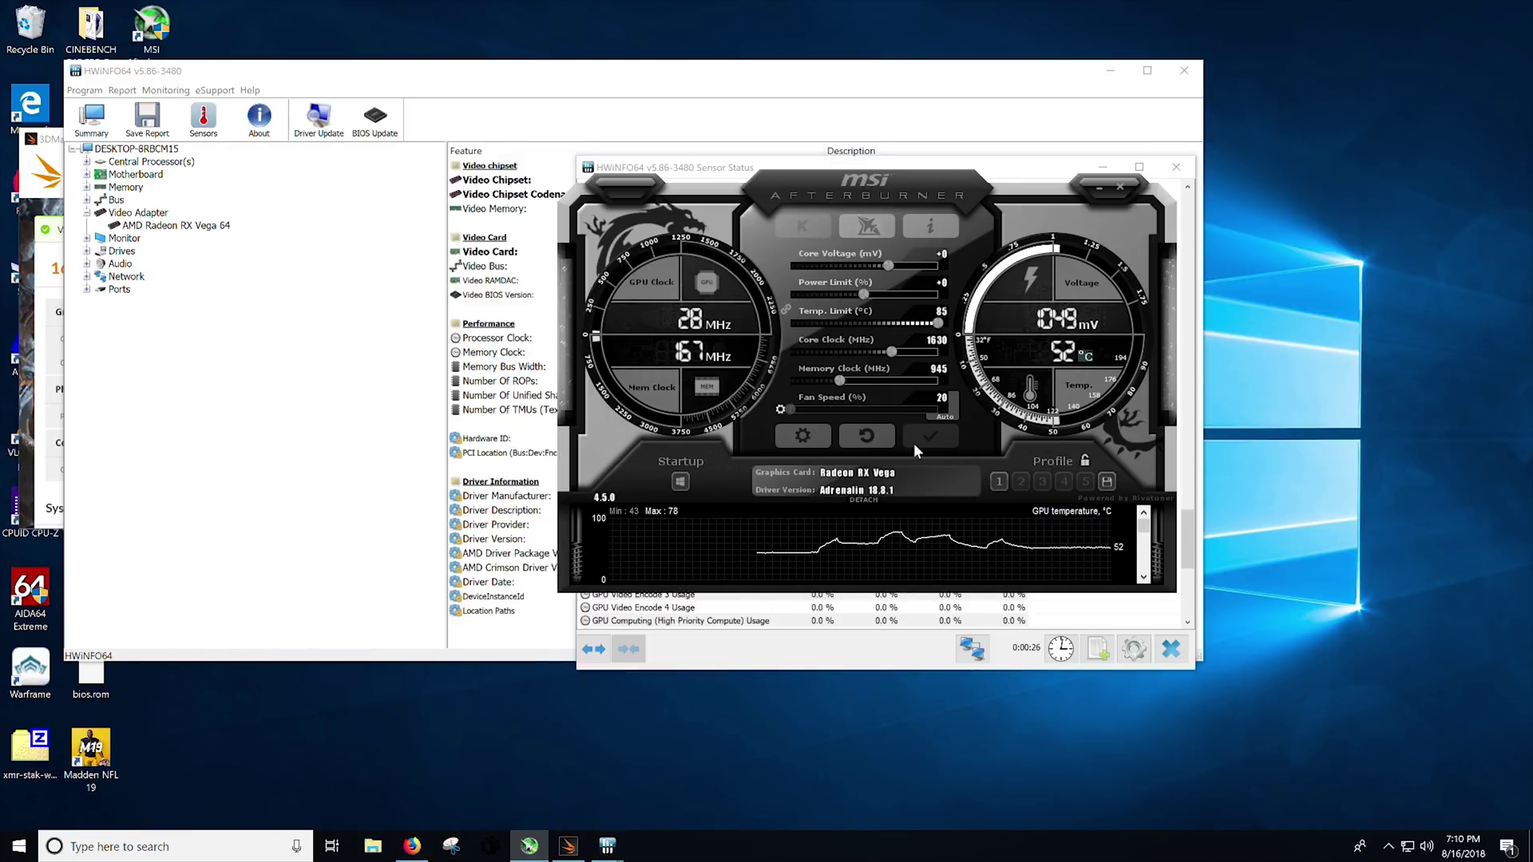
left_click(941, 342)
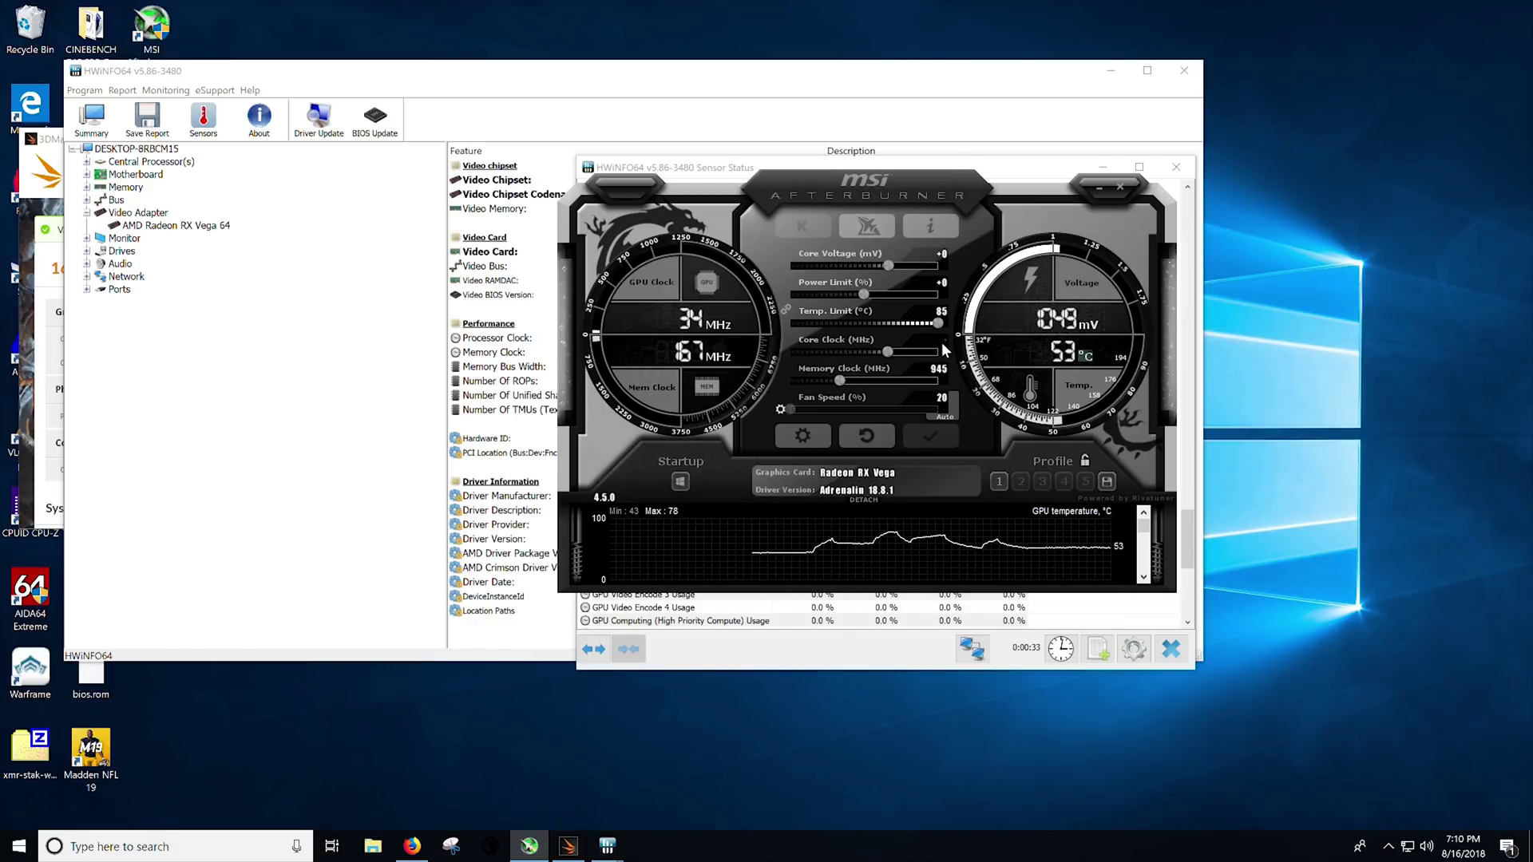
type("1630")
key("Return")
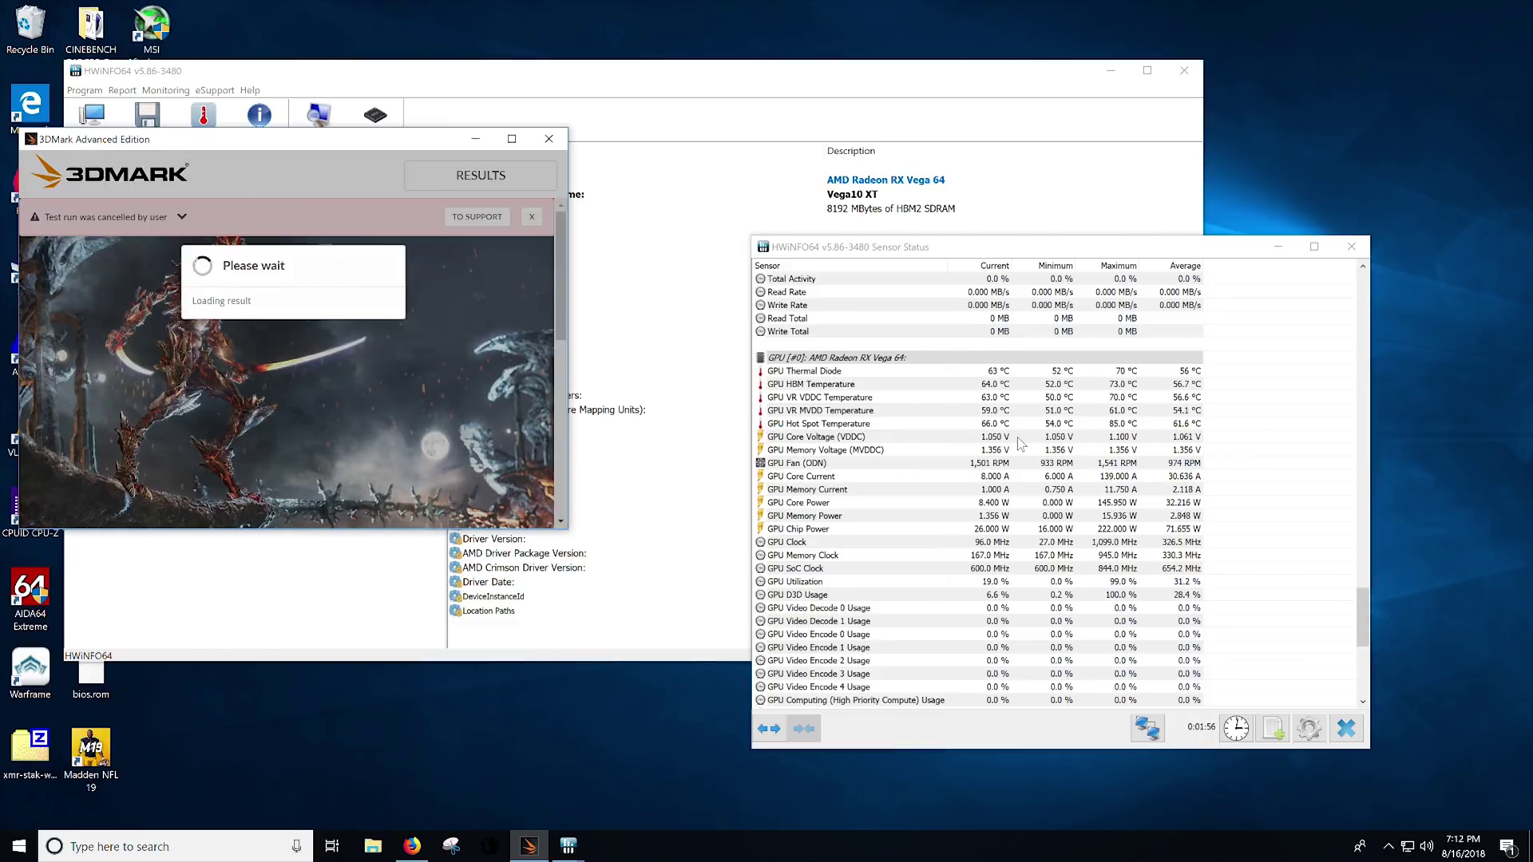
left_click(990, 425)
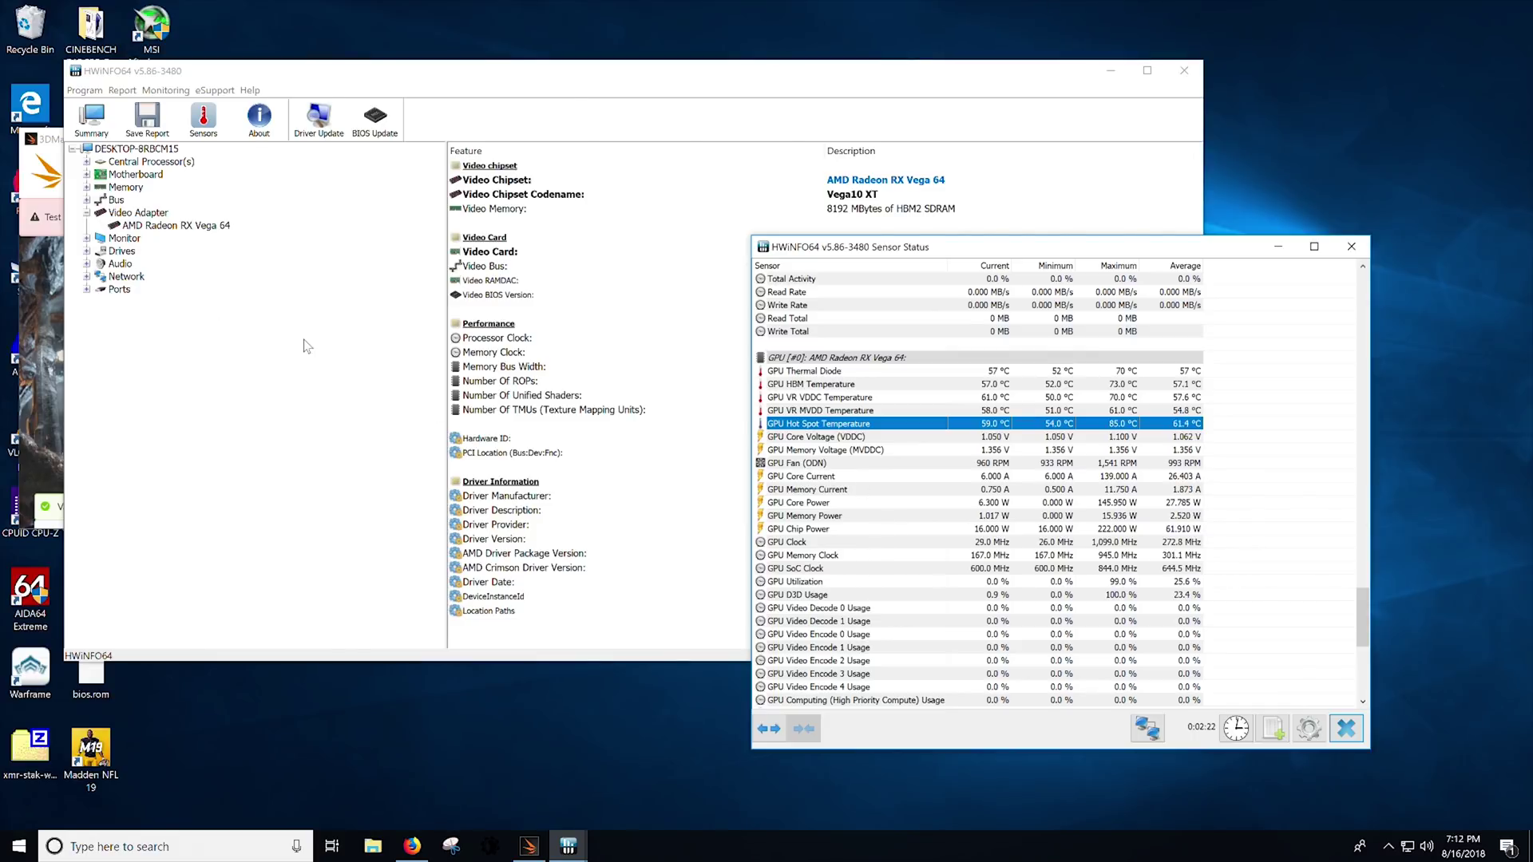
left_click(302, 339)
- Bring 3DMark forward, move it right and navigate from the cancelled result to Benchmarks
left_click(49, 289)
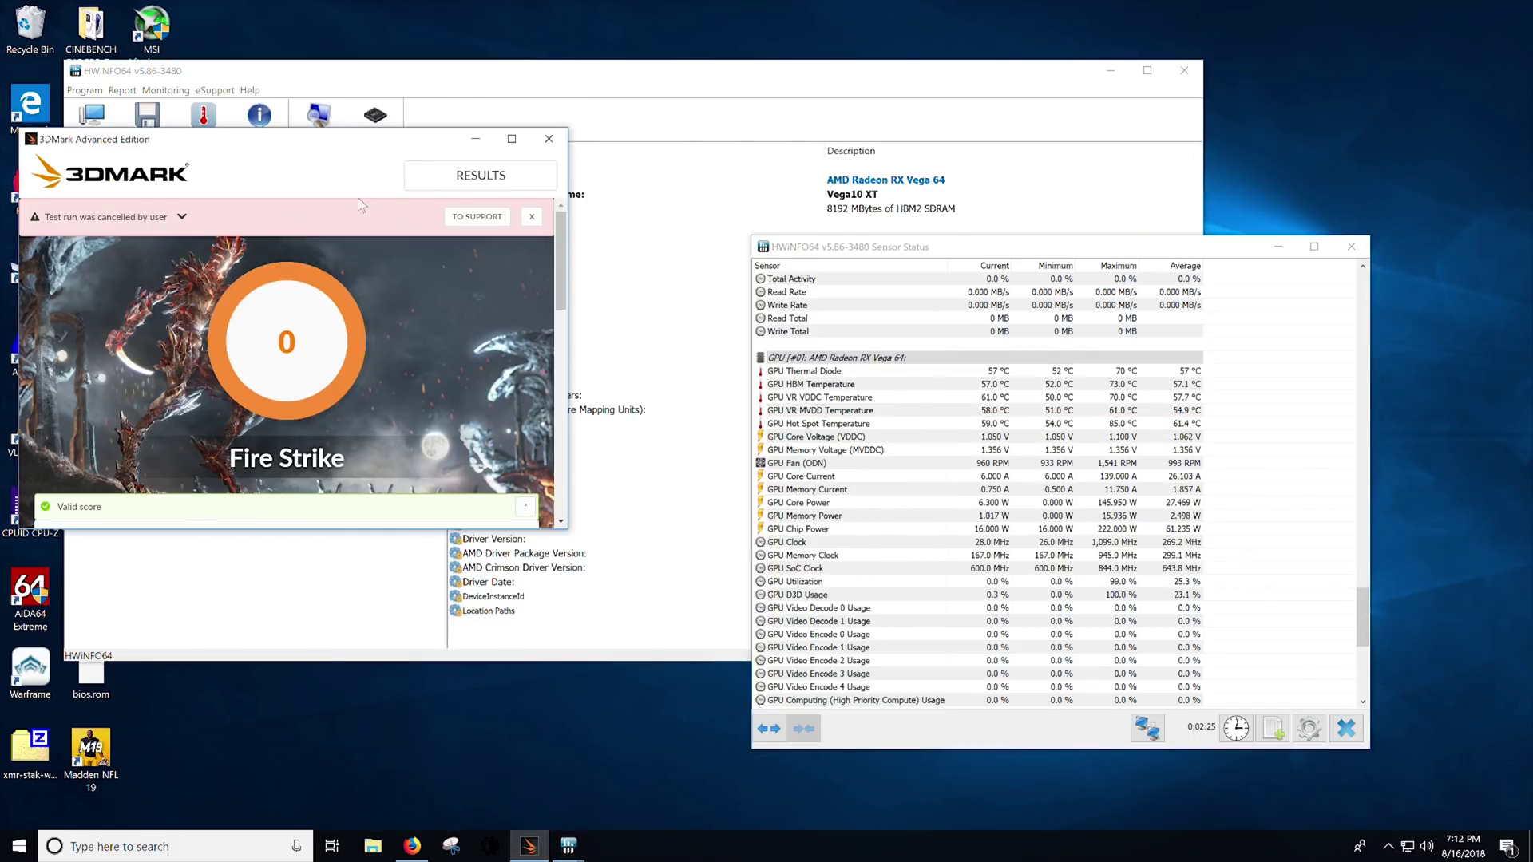
left_click(469, 191)
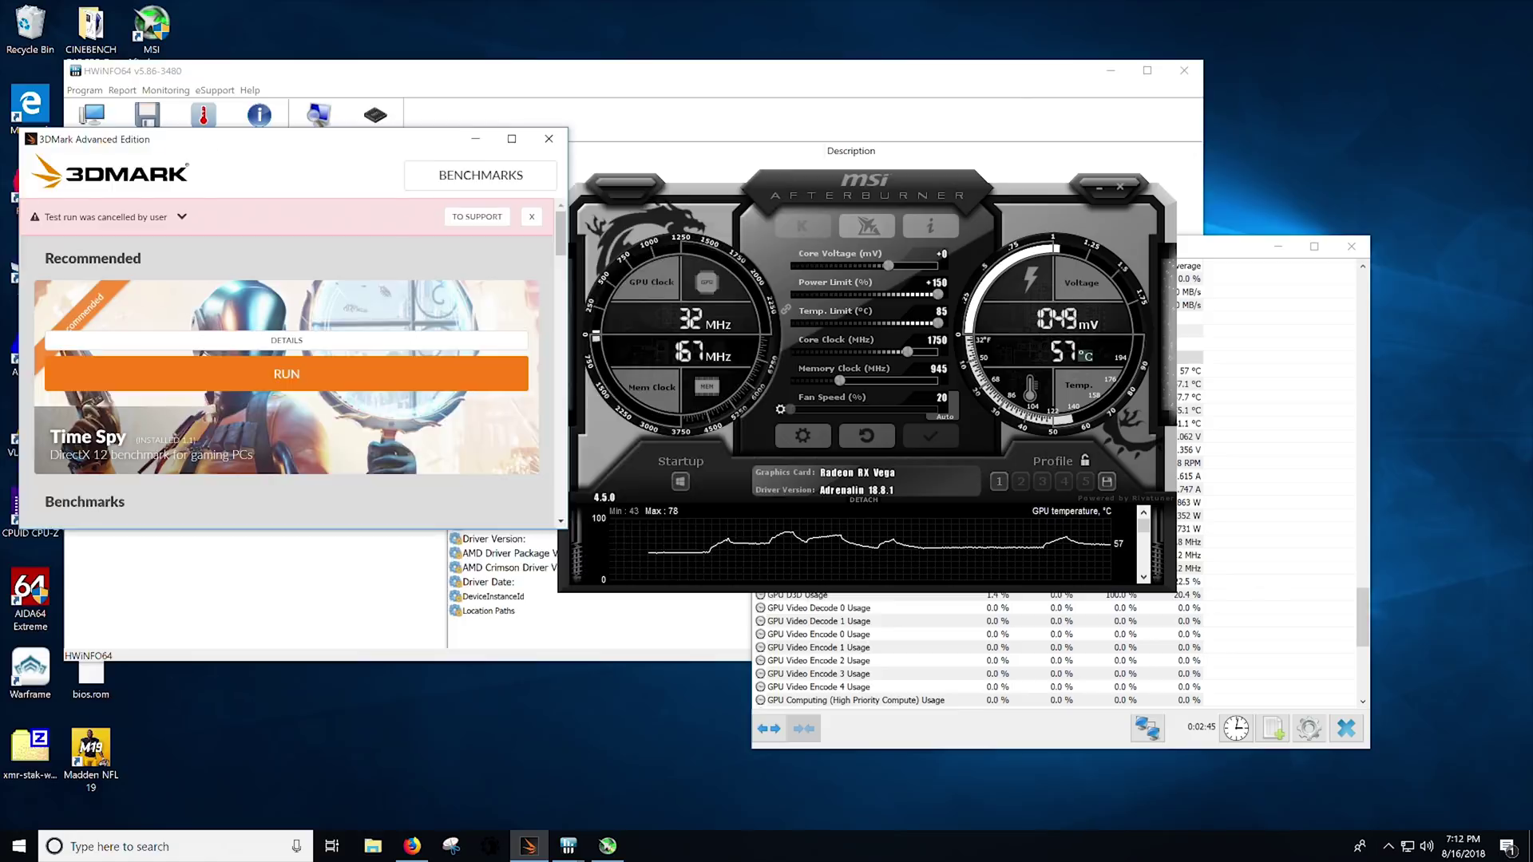
left_click_drag(239, 139, 463, 208)
left_click(695, 252)
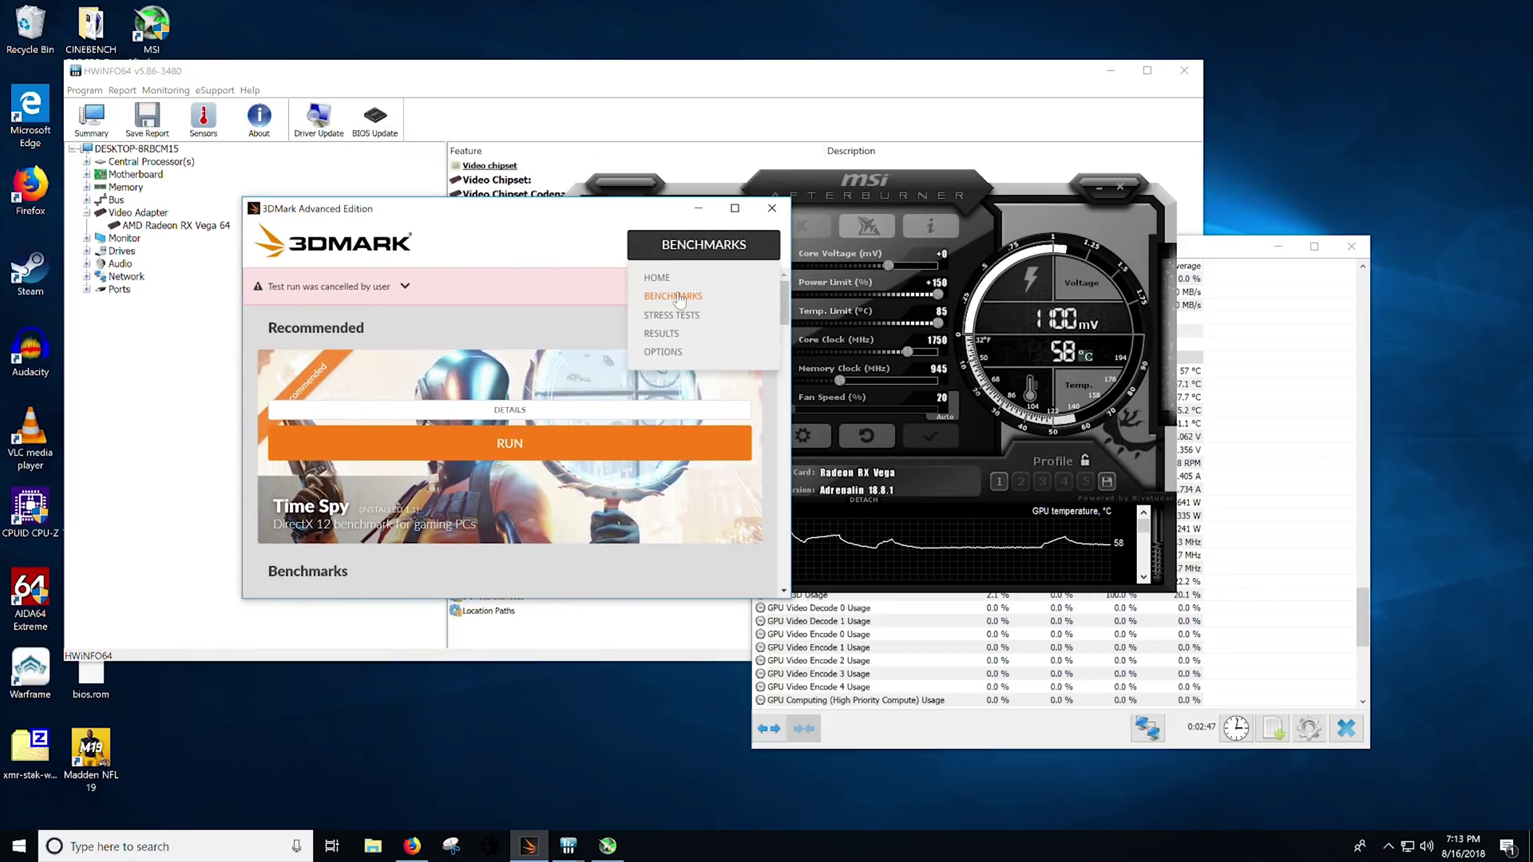